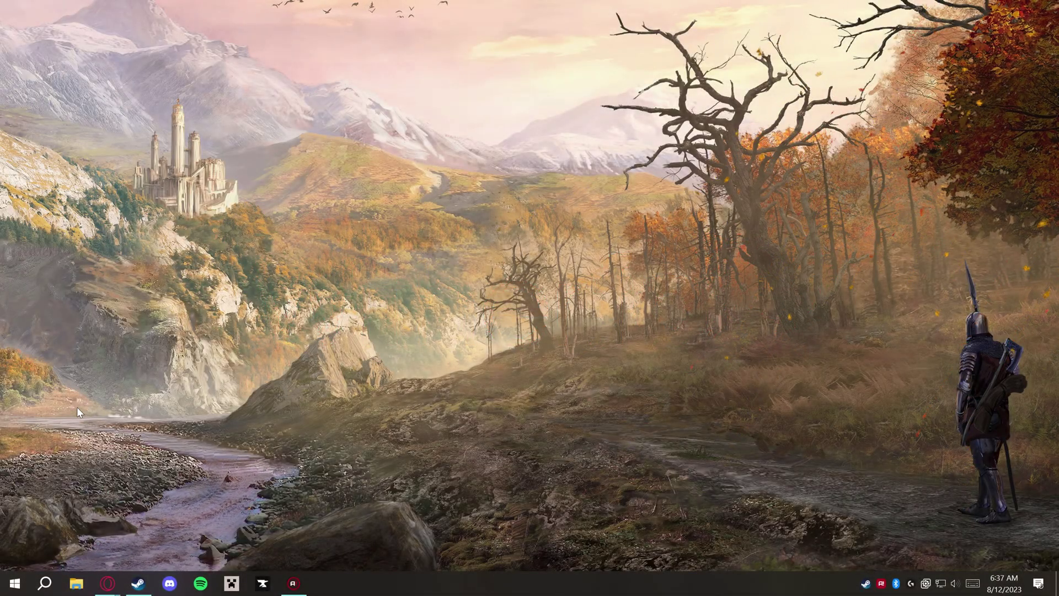
- Bring up the Baldur's Gate 3 library page in Steam and minimize the window again
{"action": "left_click", "coordinate": [139, 583]}
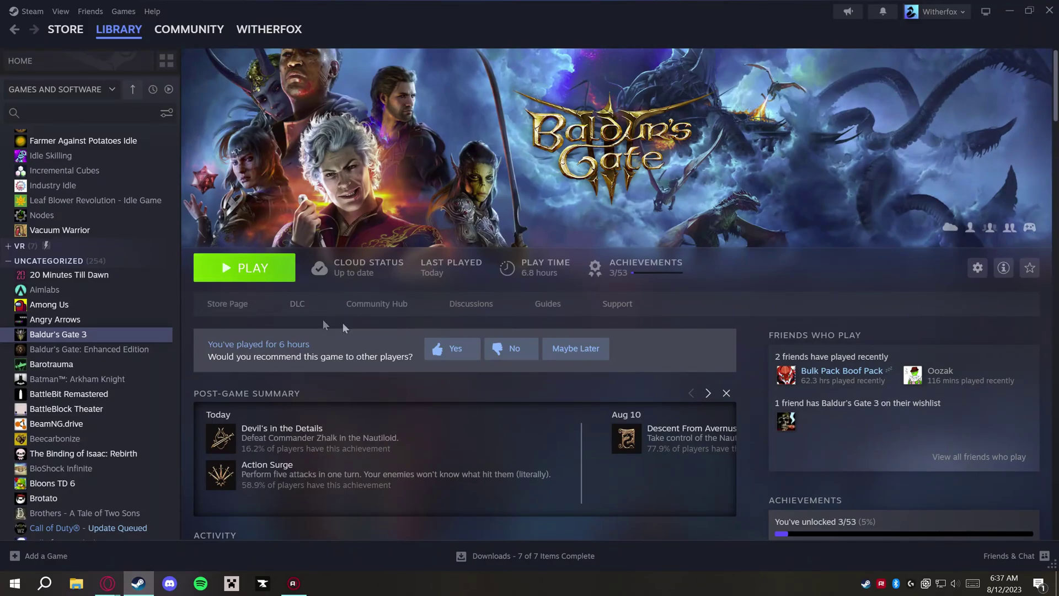
{"action": "left_click", "coordinate": [139, 583]}
- Switch to the Opera GX window with the BG3ModManager GitHub page and go to the README's Setup instructions
{"action": "mouse_move", "coordinate": [108, 583]}
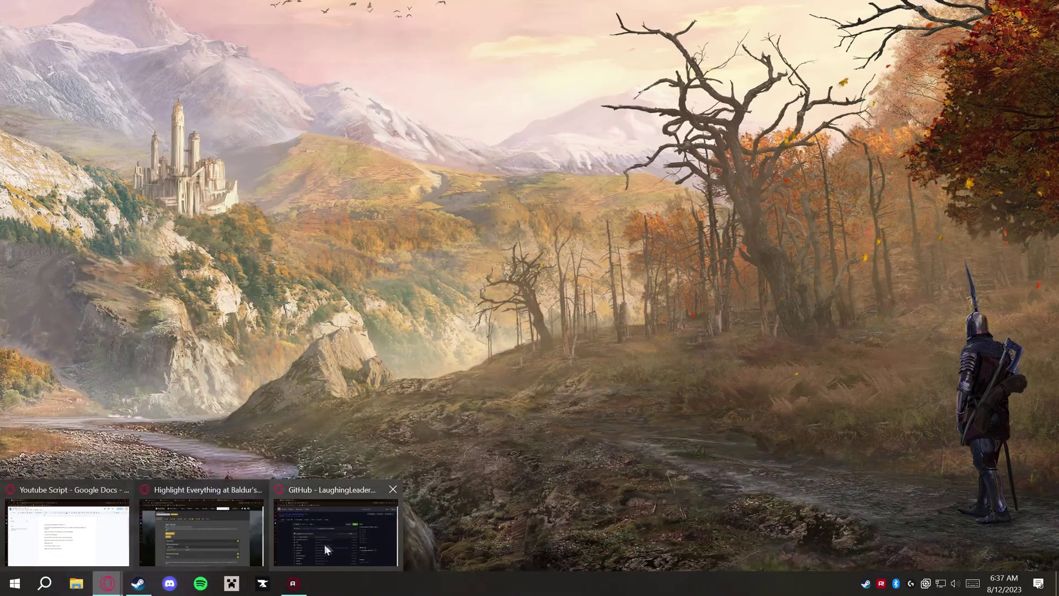
{"action": "left_click", "coordinate": [309, 549]}
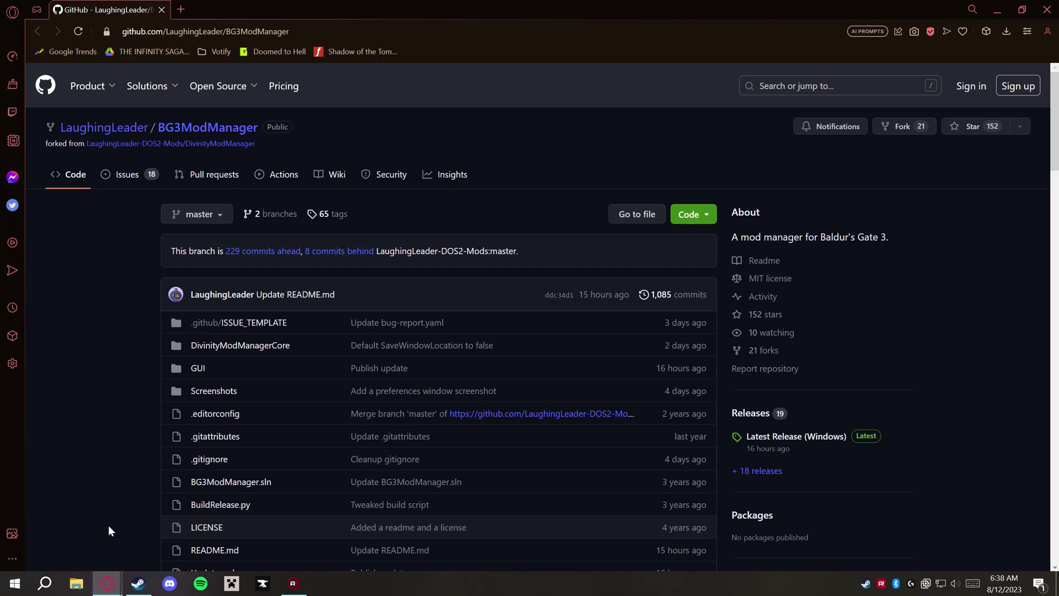
{"action": "scroll", "coordinate": [116, 435], "scroll_direction": "down", "scroll_amount": 5}
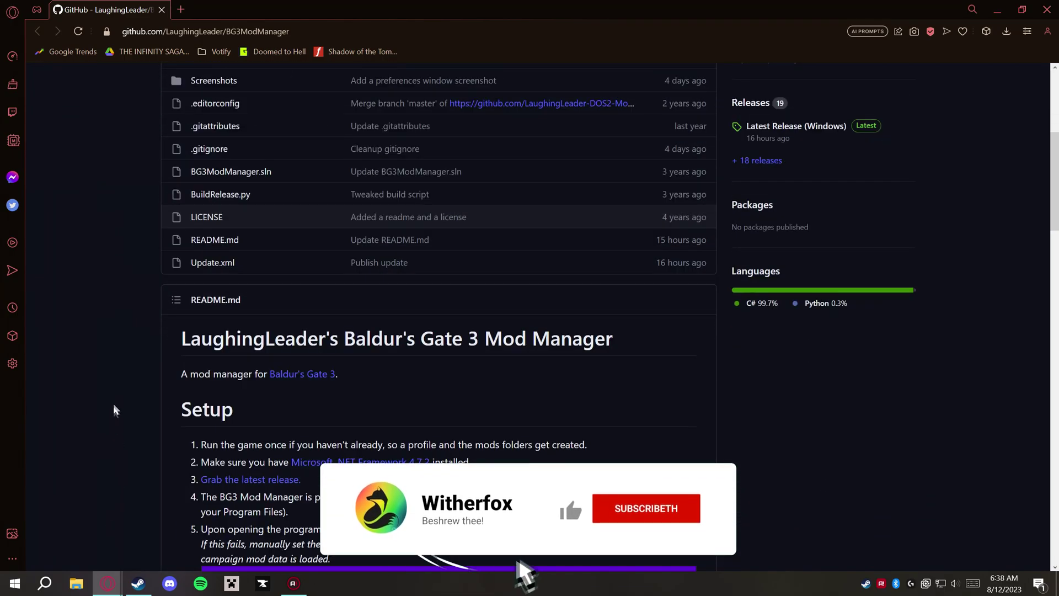
{"action": "scroll", "coordinate": [112, 405], "scroll_direction": "down", "scroll_amount": 3}
{"action": "scroll", "coordinate": [102, 355], "scroll_direction": "down", "scroll_amount": 2}
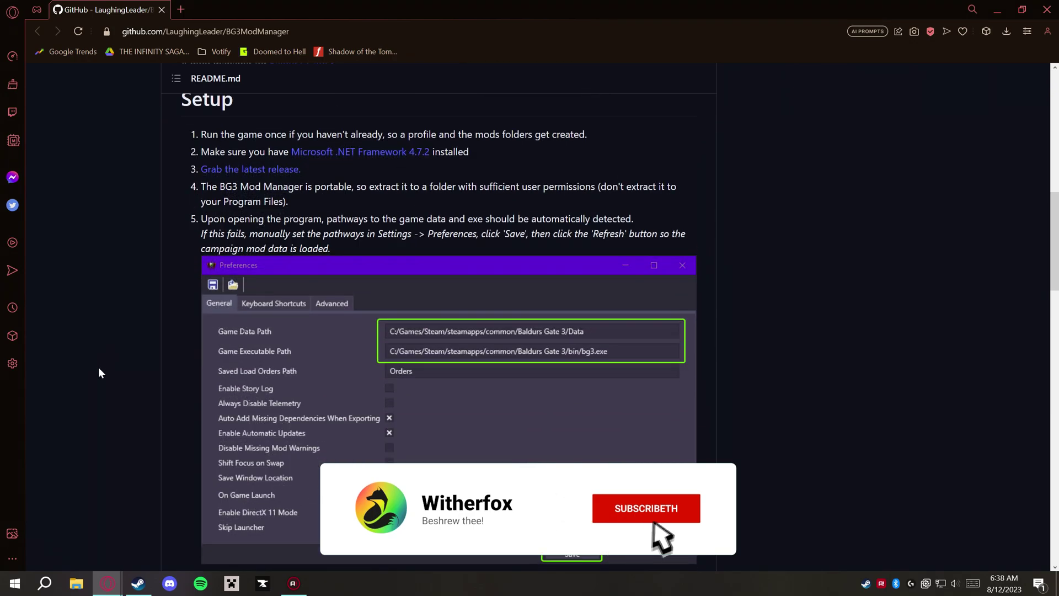
- Download the .NET Framework 4.7.2 Runtime installer linked in the setup instructions and save it in Downloads
{"action": "left_click", "coordinate": [359, 157]}
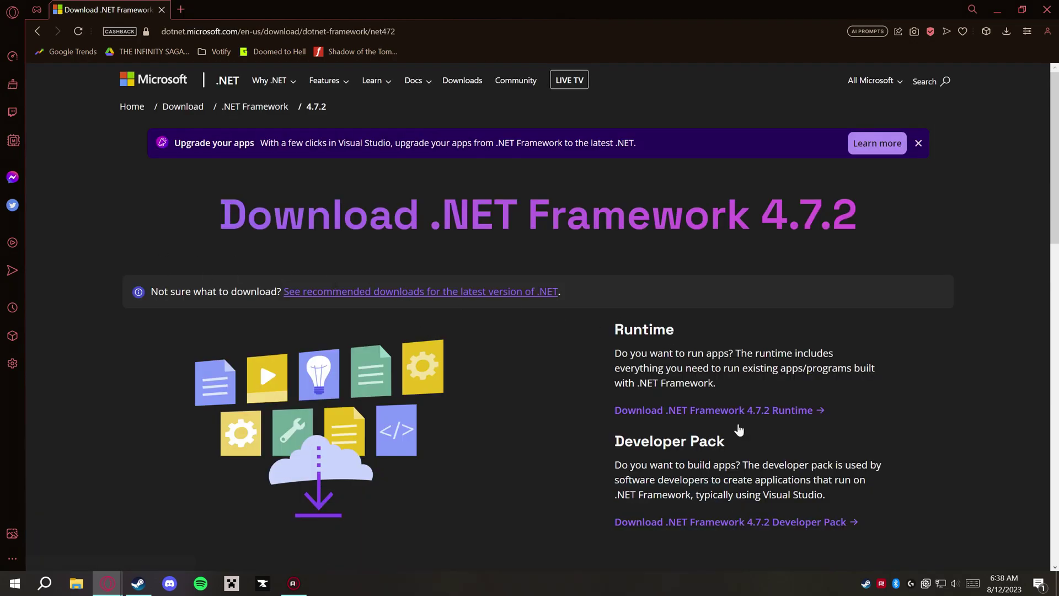
{"action": "left_click", "coordinate": [761, 415]}
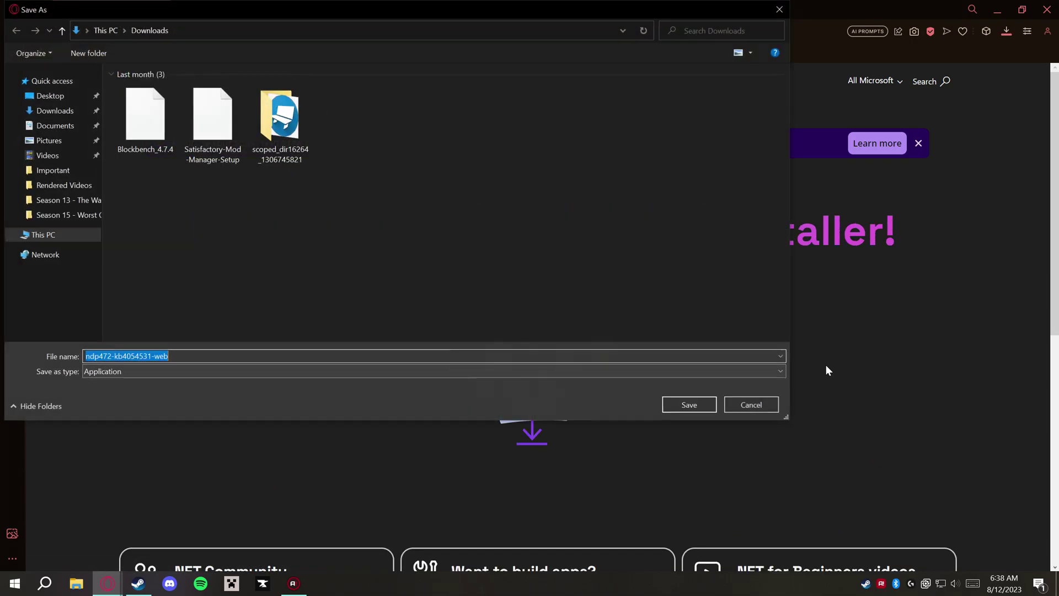
{"action": "left_click", "coordinate": [692, 405]}
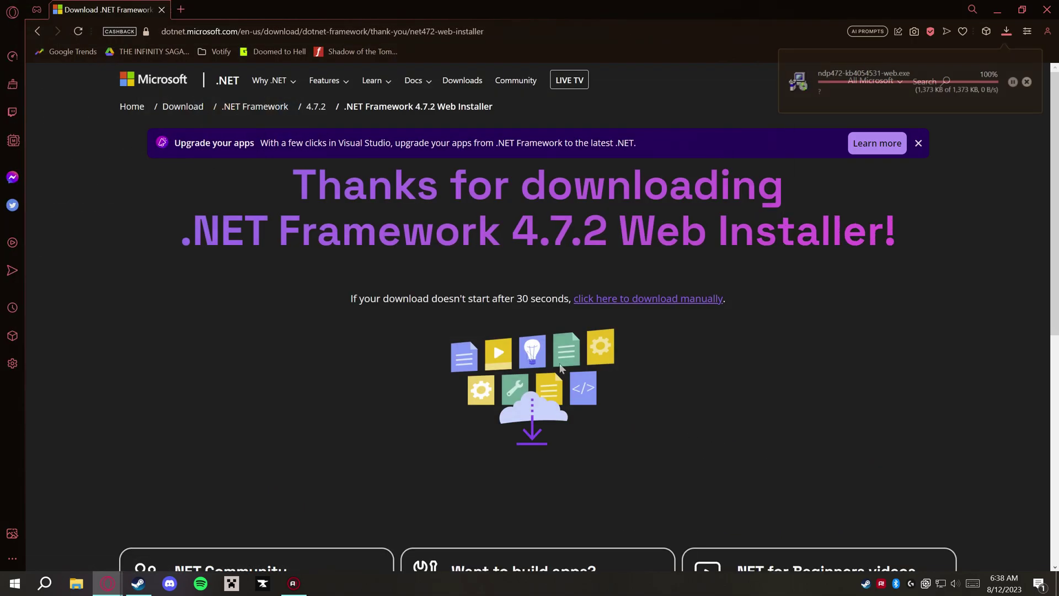
- Run the downloaded ndp472-kb4054531-web.exe installer and close its dialog
{"action": "left_click", "coordinate": [943, 85]}
{"action": "left_click", "coordinate": [489, 378]}
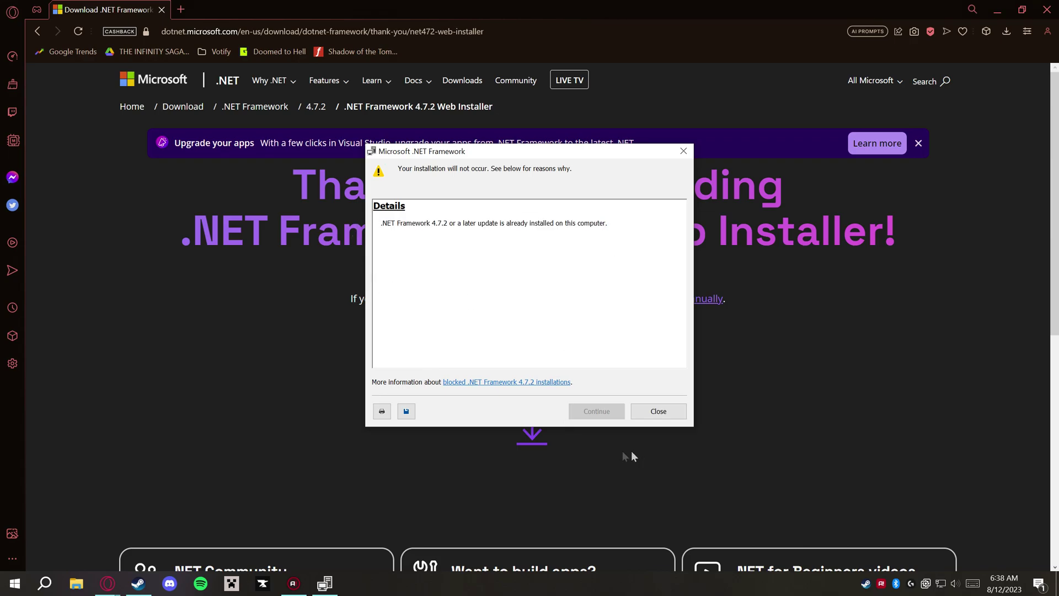
{"action": "left_click", "coordinate": [665, 415]}
- Return to the mod manager's GitHub page, download BG3ModManager_Latest.zip and open the archive with the browser minimized
{"action": "key", "text": "alt+Left"}
{"action": "key", "text": "alt+Left"}
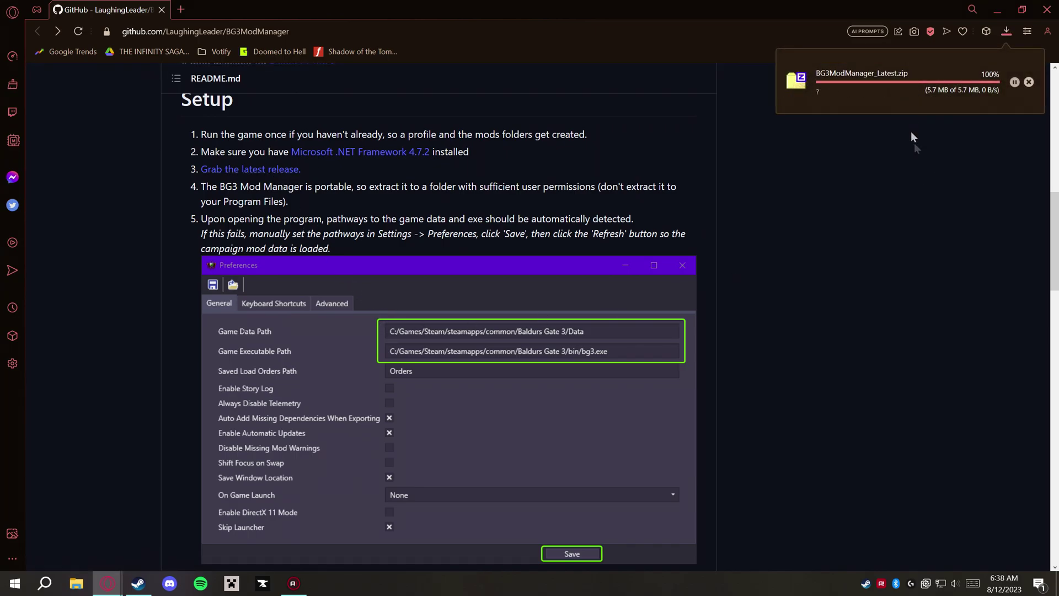
{"action": "left_click", "coordinate": [976, 80]}
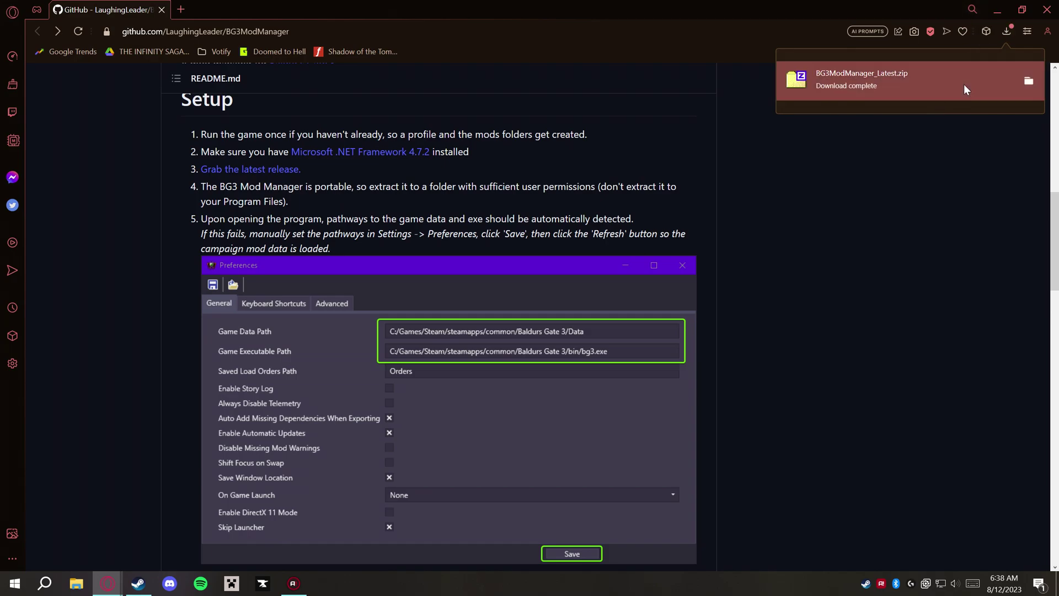
{"action": "left_click", "coordinate": [997, 10]}
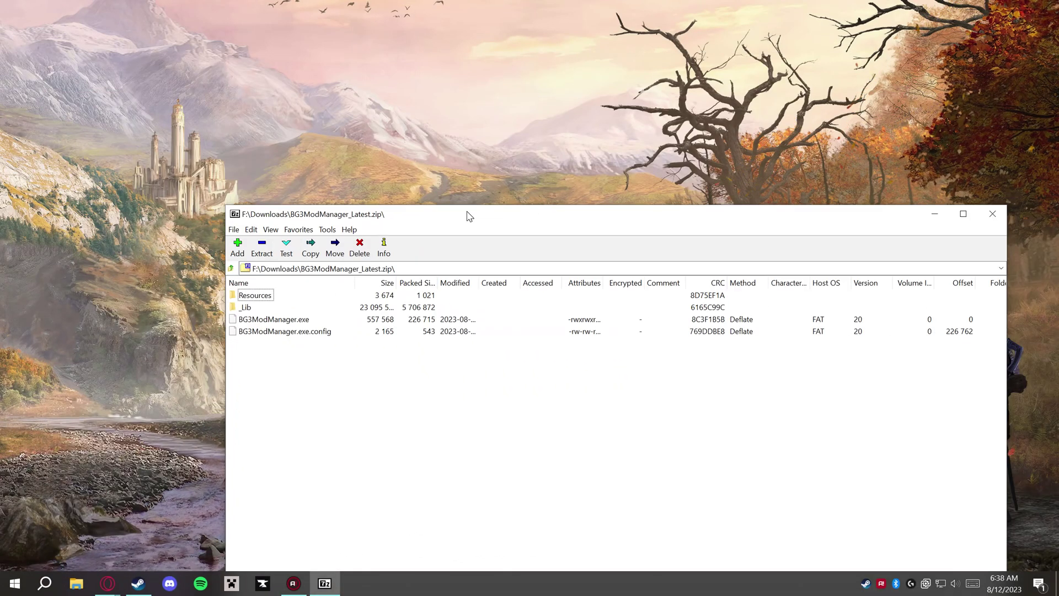
- Create a desktop folder named BG3 Mod Manager, moving the archive window out of the way
{"action": "left_click_drag", "start_coordinate": [468, 215], "coordinate": [430, 356]}
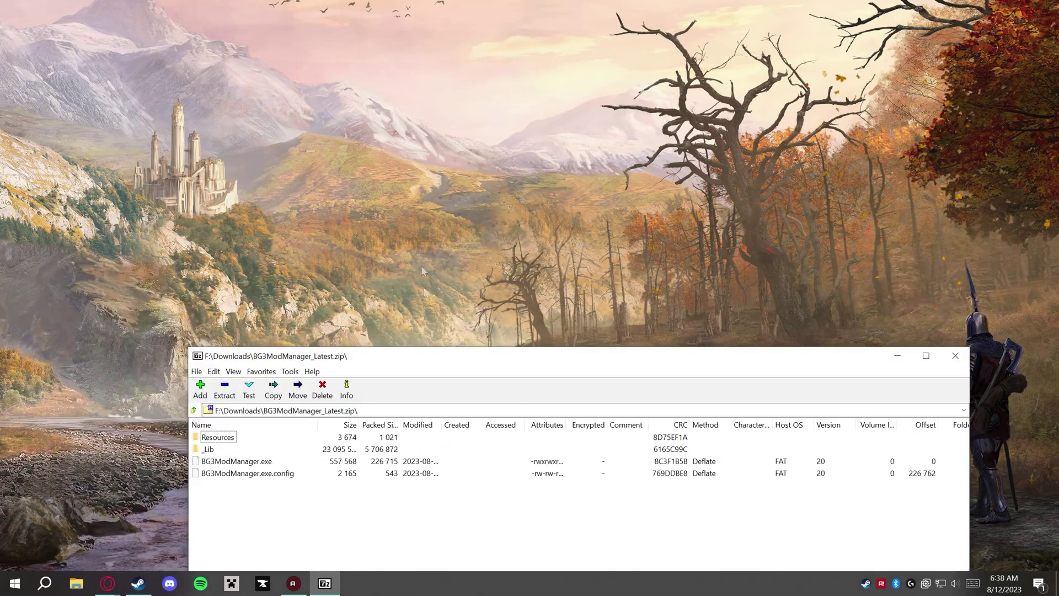
{"action": "right_click", "coordinate": [484, 214]}
{"action": "mouse_move", "coordinate": [531, 319]}
{"action": "left_click", "coordinate": [660, 320]}
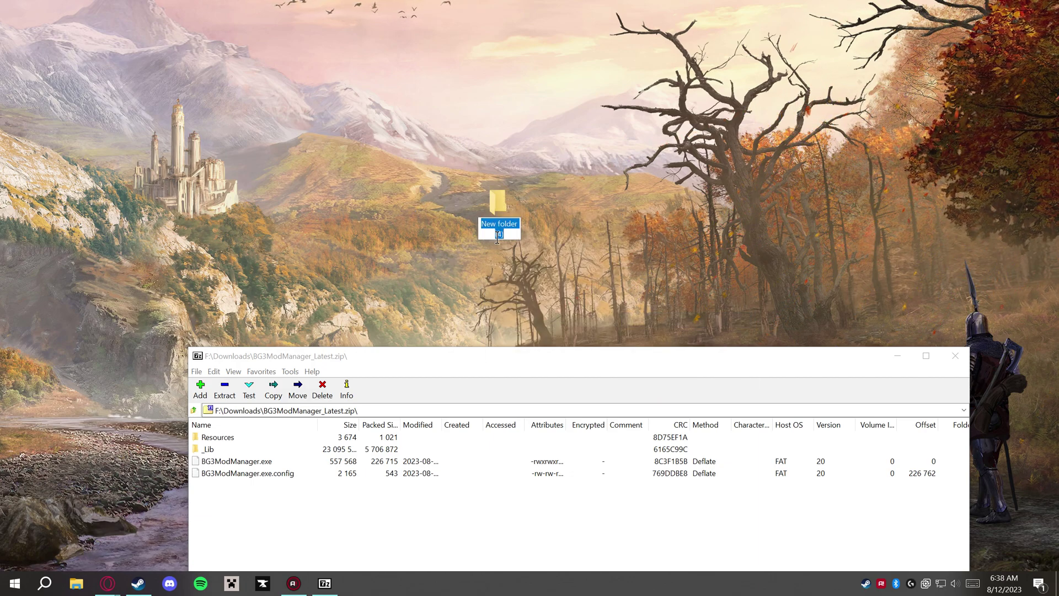
{"action": "type", "text": "BG3"}
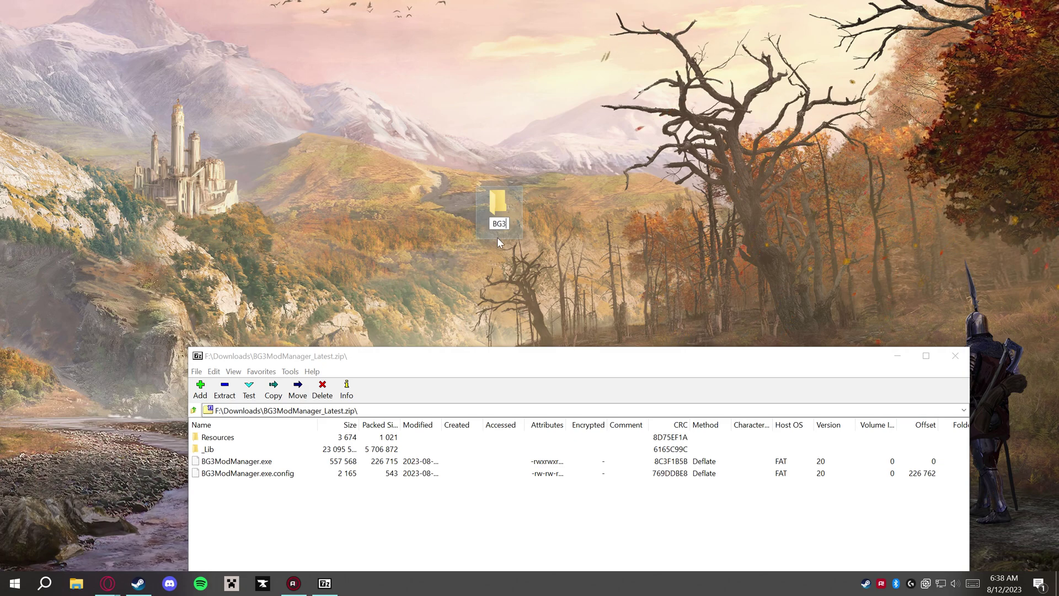
{"action": "type", "text": " Mod Mana"}
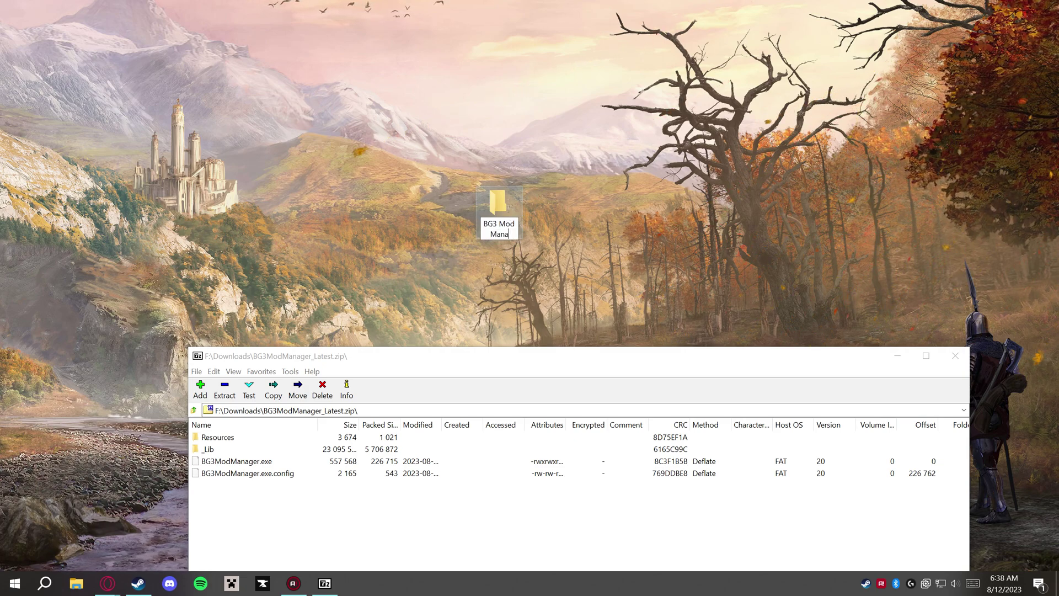
{"action": "type", "text": "ger"}
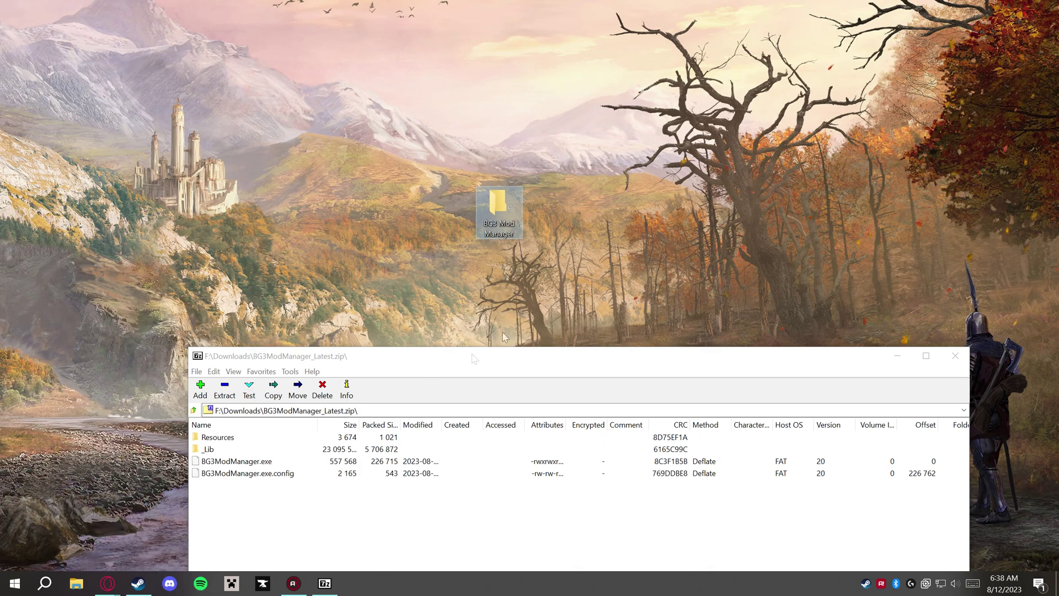
- Extract all contents of the archive into the BG3 Mod Manager folder and close the archive
{"action": "left_click_drag", "start_coordinate": [252, 510], "coordinate": [202, 431]}
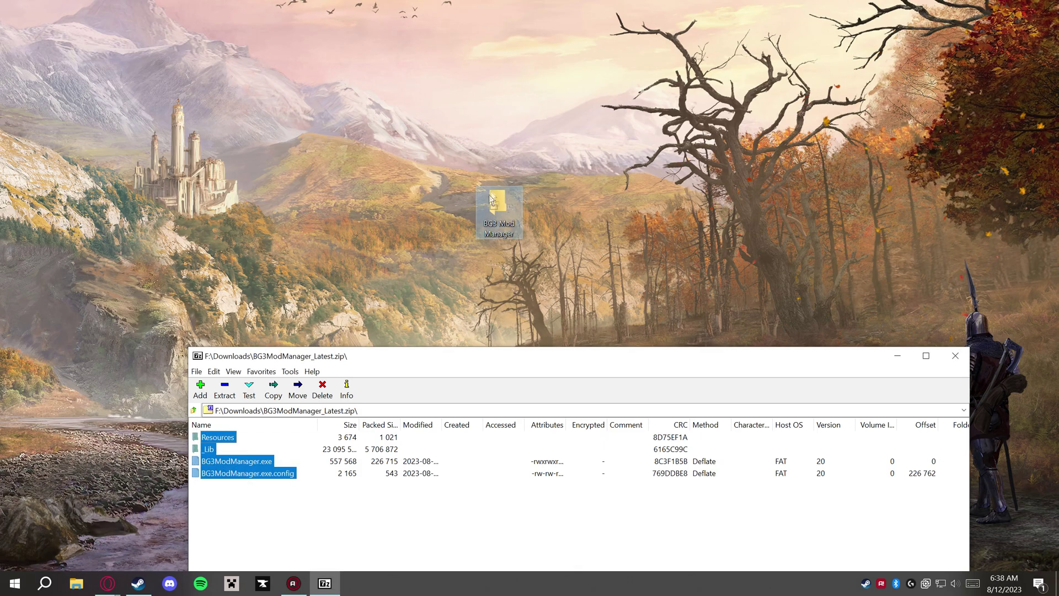
{"action": "left_click_drag", "start_coordinate": [496, 204], "coordinate": [497, 205]}
{"action": "left_click", "coordinate": [962, 363]}
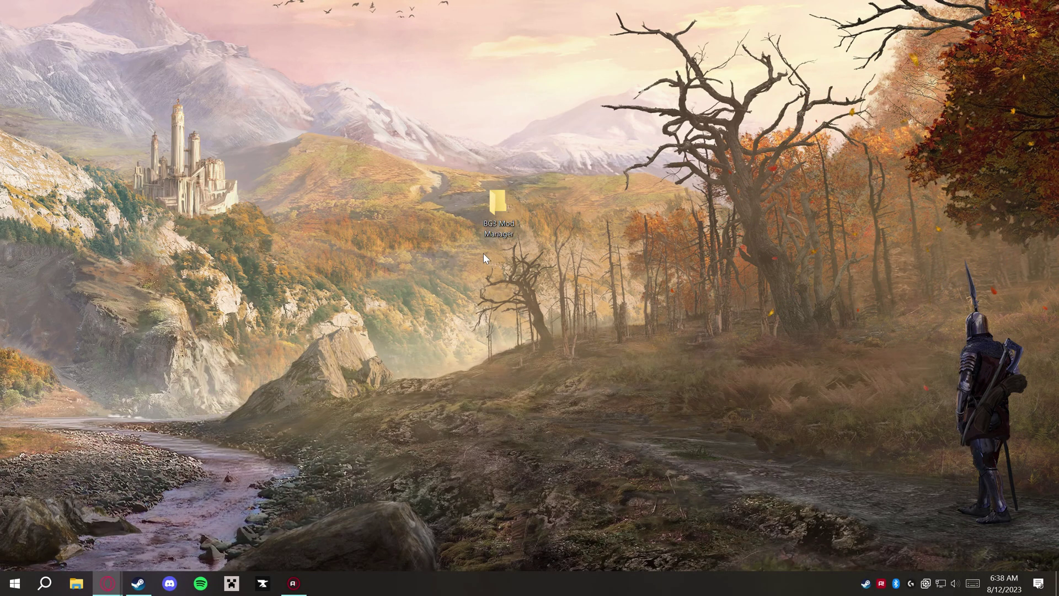
- Launch BG3ModManager from the BG3 Mod Manager folder and maximize its window
{"action": "double_click", "coordinate": [499, 207]}
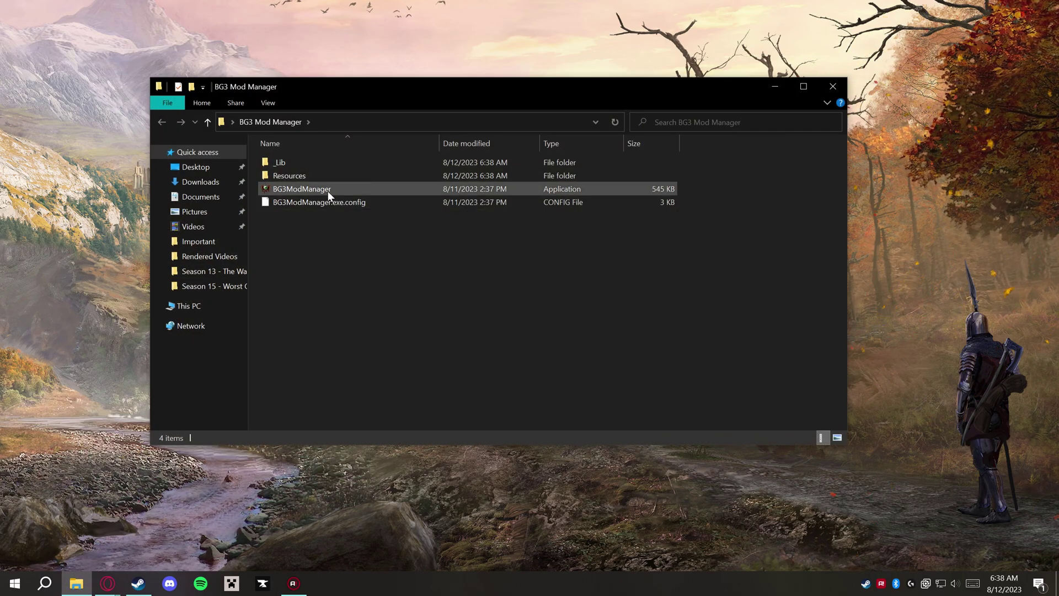
{"action": "double_click", "coordinate": [294, 189]}
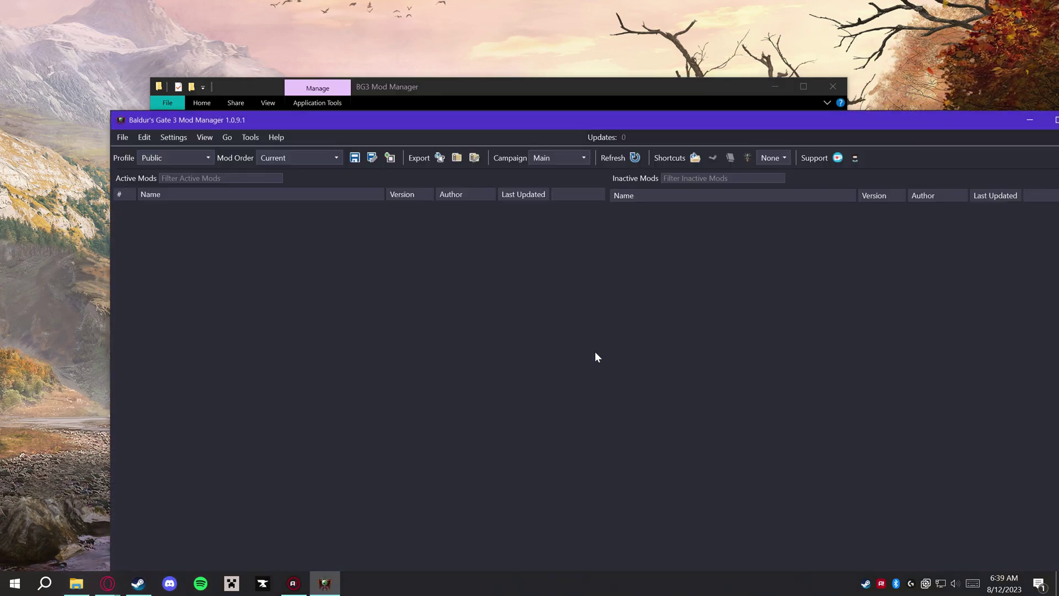
{"action": "left_click_drag", "start_coordinate": [567, 124], "coordinate": [512, 0]}
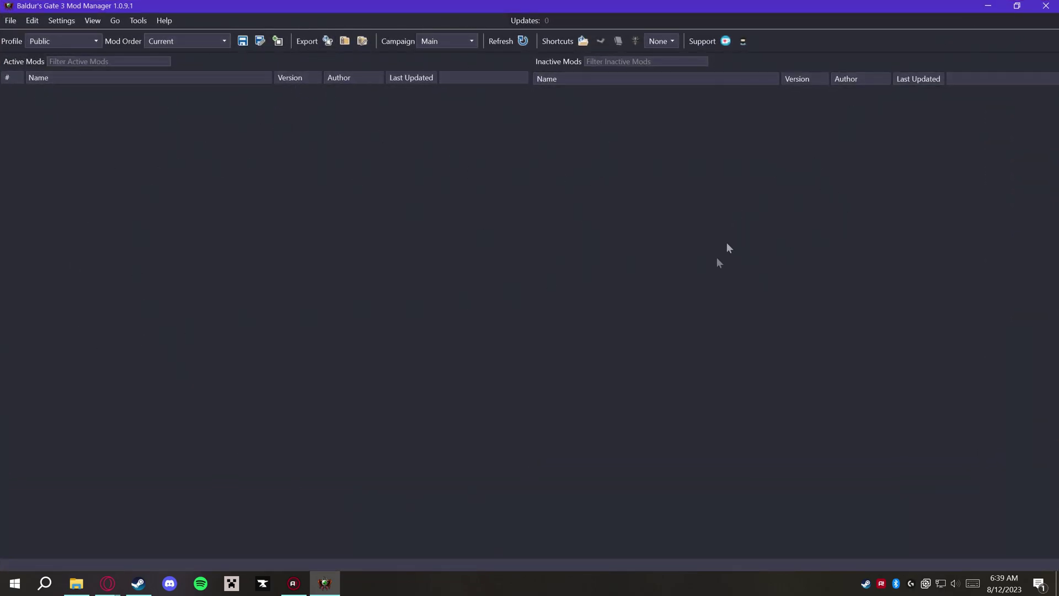
- Minimize the mod manager, create a Mods folder inside the BG3 Mod Manager folder and open it
{"action": "left_click", "coordinate": [988, 7]}
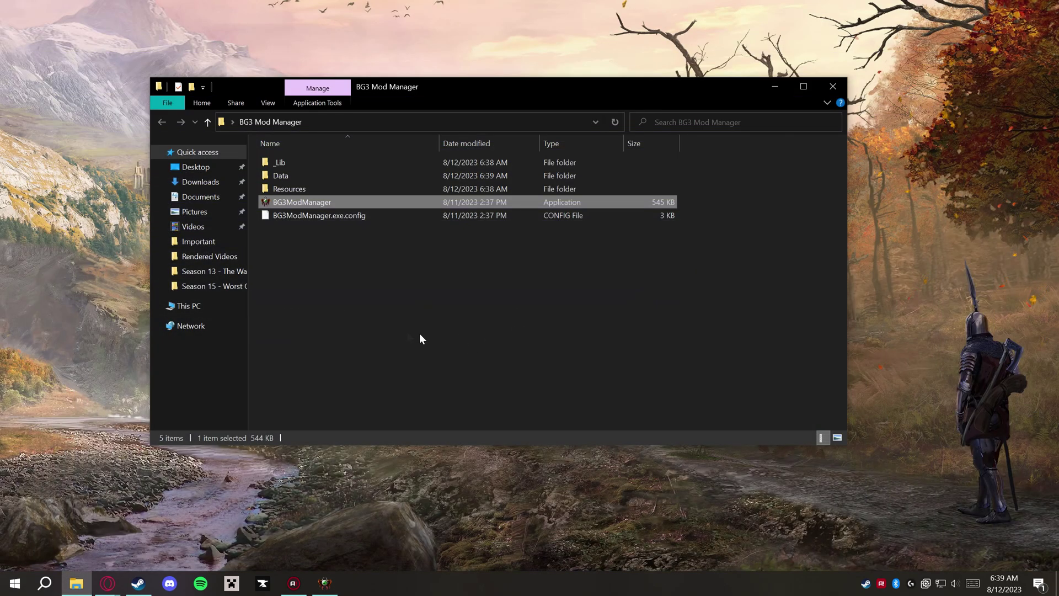
{"action": "right_click", "coordinate": [308, 261]}
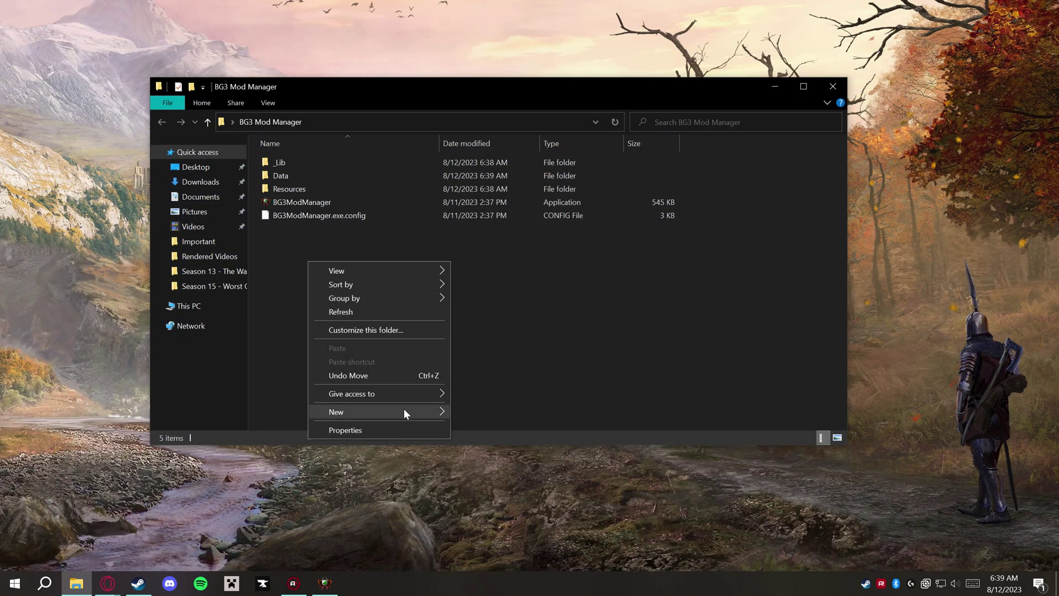
{"action": "mouse_move", "coordinate": [403, 411]}
{"action": "left_click", "coordinate": [522, 411]}
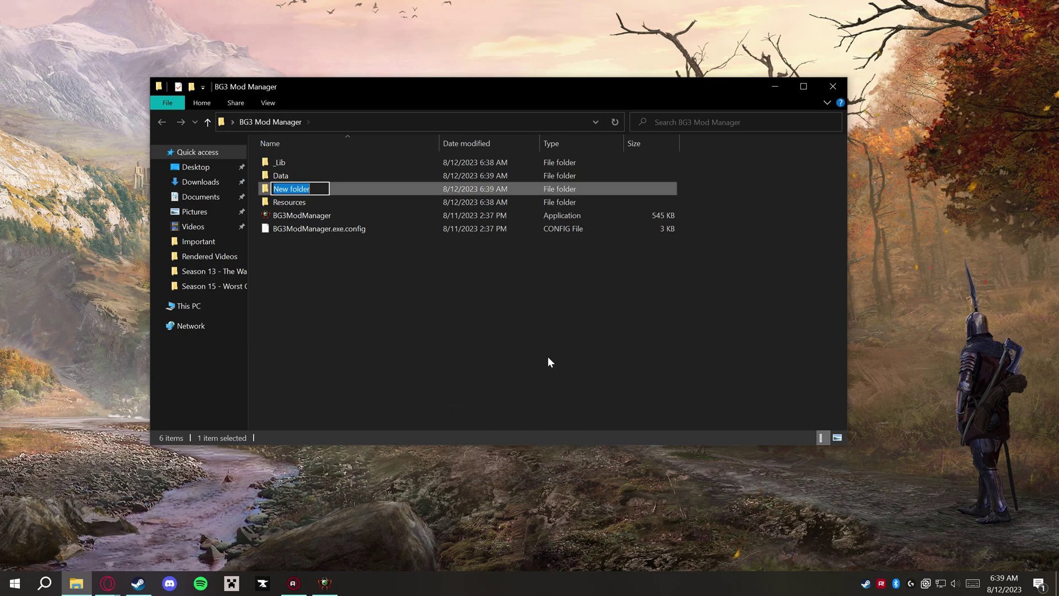
{"action": "type", "text": "Mods"}
{"action": "key", "text": "Return"}
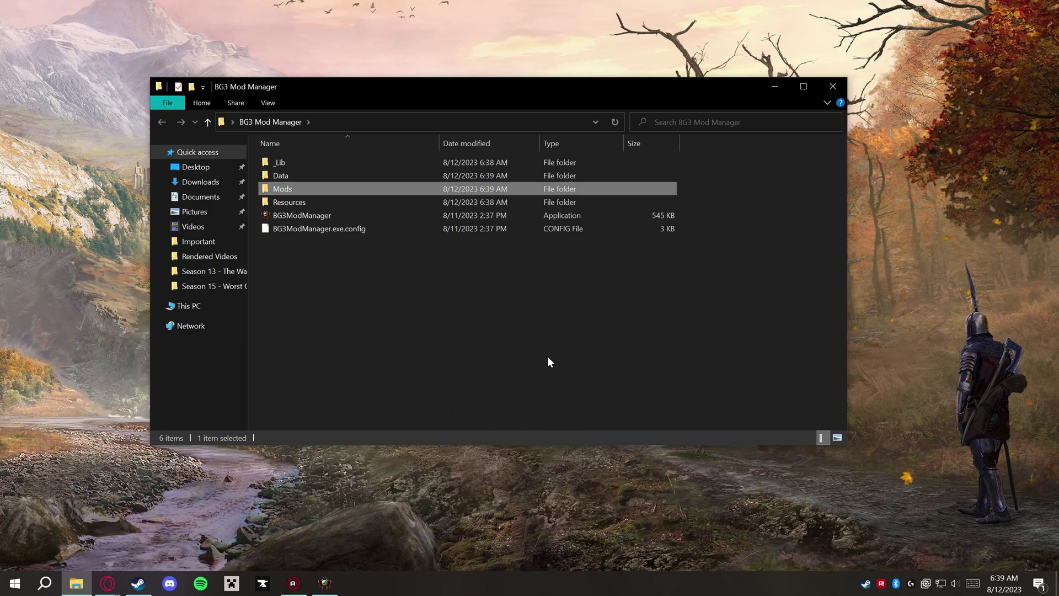
{"action": "double_click", "coordinate": [290, 188]}
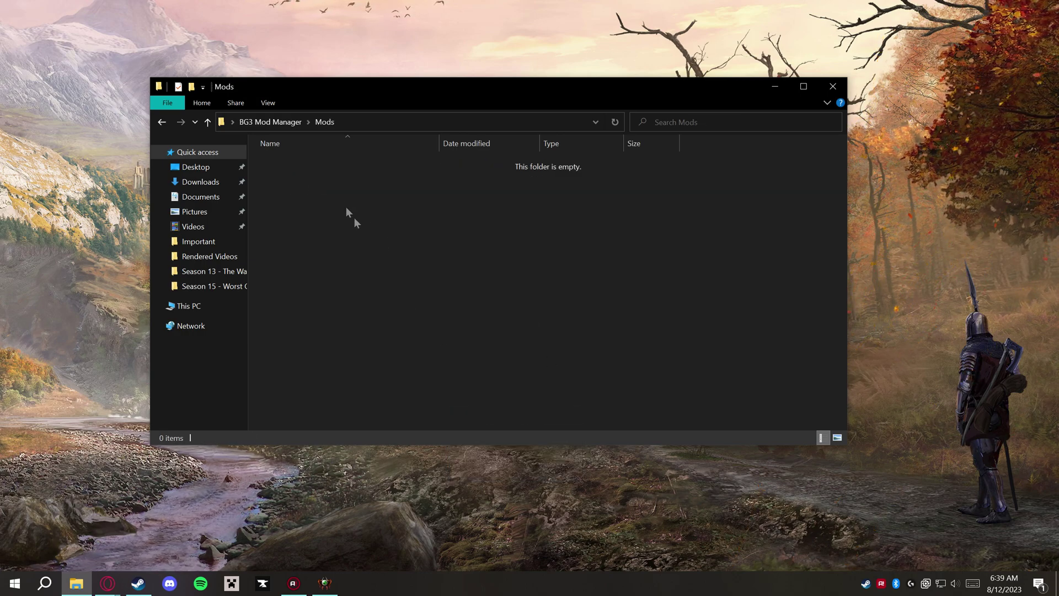
{"action": "left_click_drag", "start_coordinate": [432, 193], "coordinate": [462, 314]}
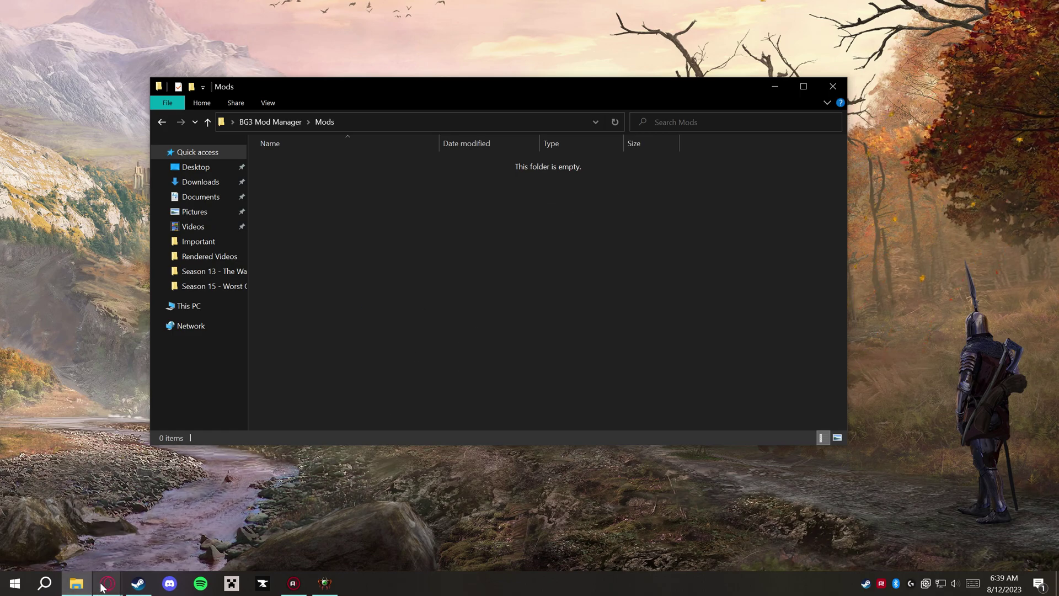
- Switch to the Opera GX window with the Nexus Mods pages and look over the Highlight Everything mod description
{"action": "left_click", "coordinate": [110, 586]}
{"action": "left_click", "coordinate": [215, 541]}
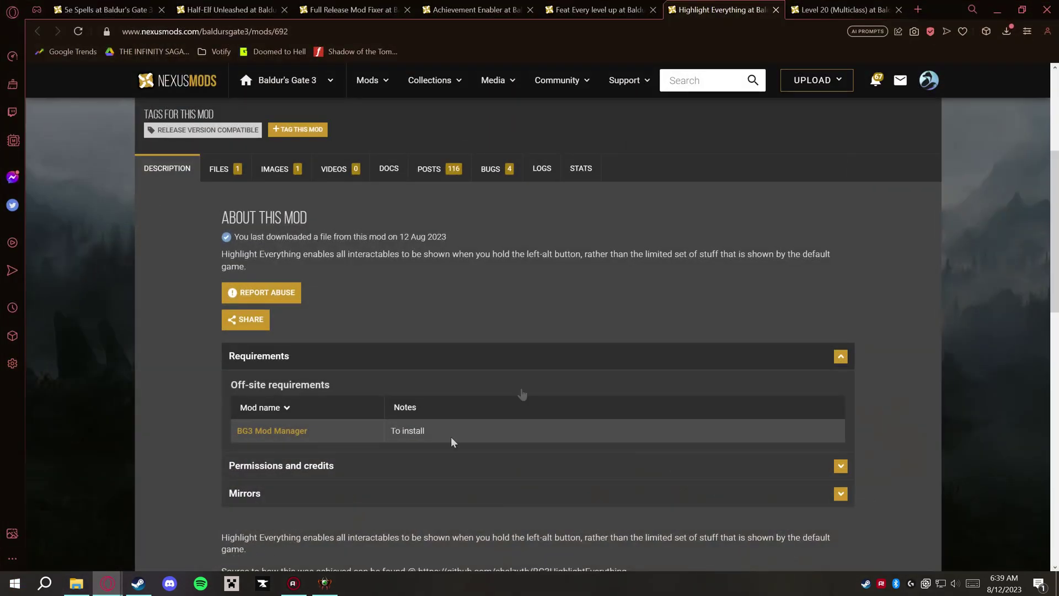
{"action": "scroll", "coordinate": [167, 404], "scroll_direction": "down", "scroll_amount": 2}
{"action": "scroll", "coordinate": [167, 403], "scroll_direction": "up", "scroll_amount": 2}
- Examine the 5e Spells mod page, including its spell lists and the How to Install section
{"action": "left_click", "coordinate": [95, 7]}
{"action": "scroll", "coordinate": [182, 374], "scroll_direction": "down", "scroll_amount": 1}
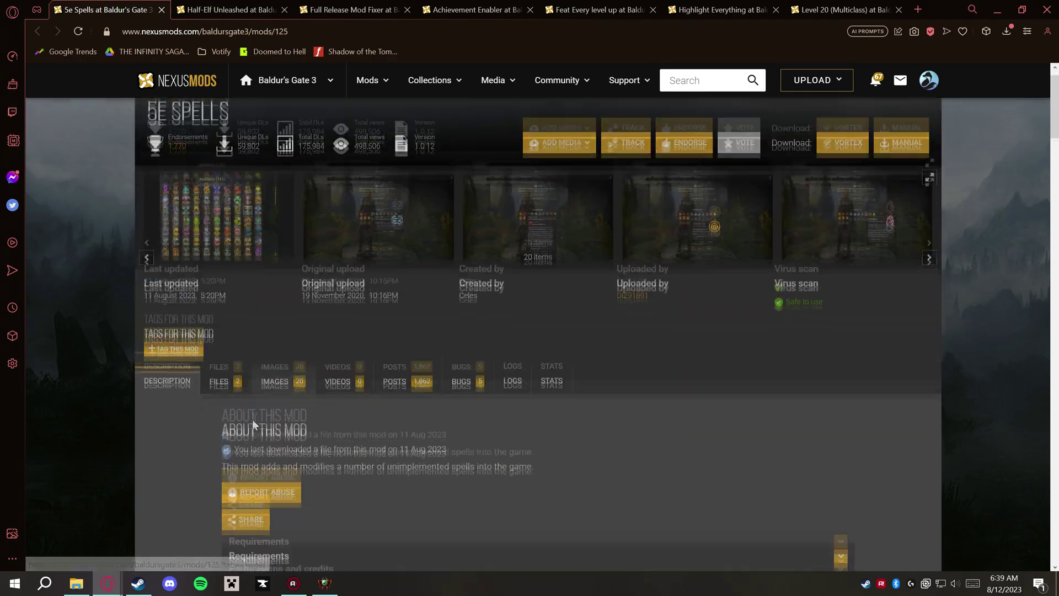
{"action": "scroll", "coordinate": [197, 380], "scroll_direction": "down", "scroll_amount": 10}
{"action": "scroll", "coordinate": [197, 382], "scroll_direction": "down", "scroll_amount": 20}
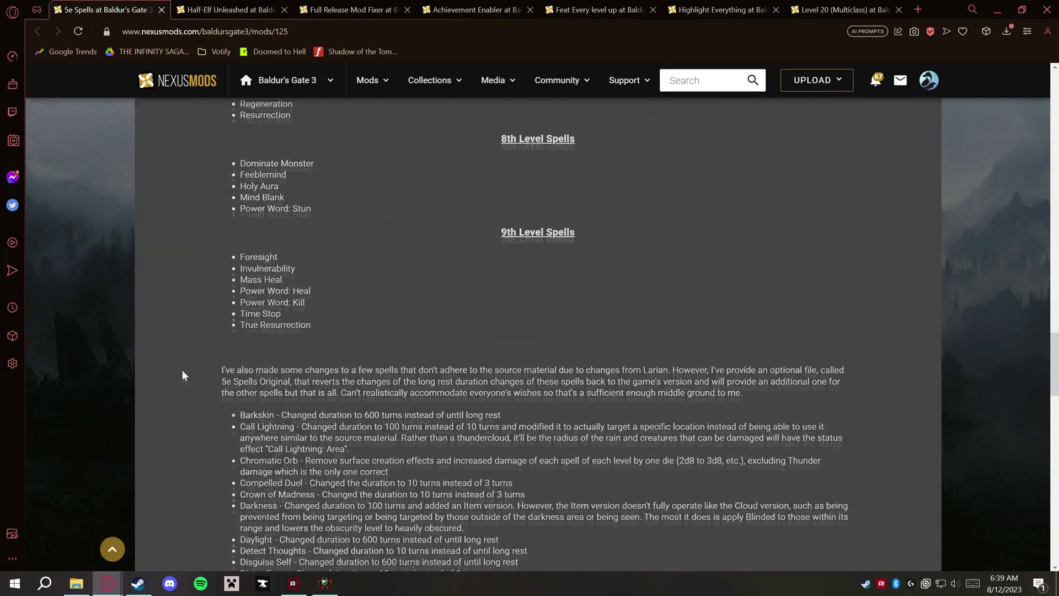
{"action": "scroll", "coordinate": [181, 366], "scroll_direction": "down", "scroll_amount": 10}
{"action": "scroll", "coordinate": [180, 363], "scroll_direction": "up", "scroll_amount": 6}
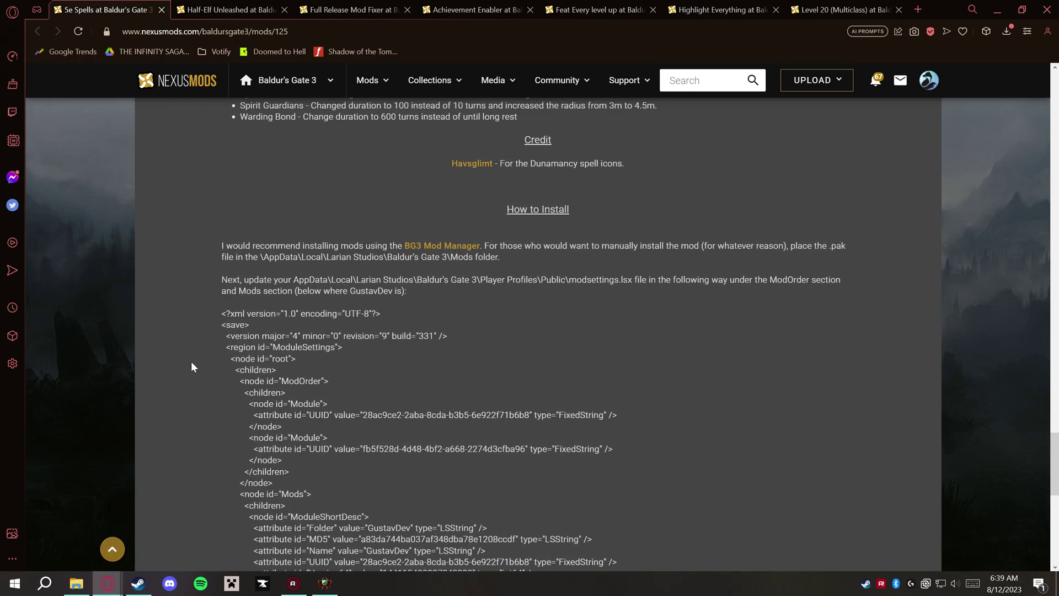
{"action": "left_click_drag", "start_coordinate": [221, 247], "coordinate": [482, 246]}
{"action": "left_click", "coordinate": [347, 223]}
{"action": "scroll", "coordinate": [176, 203], "scroll_direction": "up", "scroll_amount": 20}
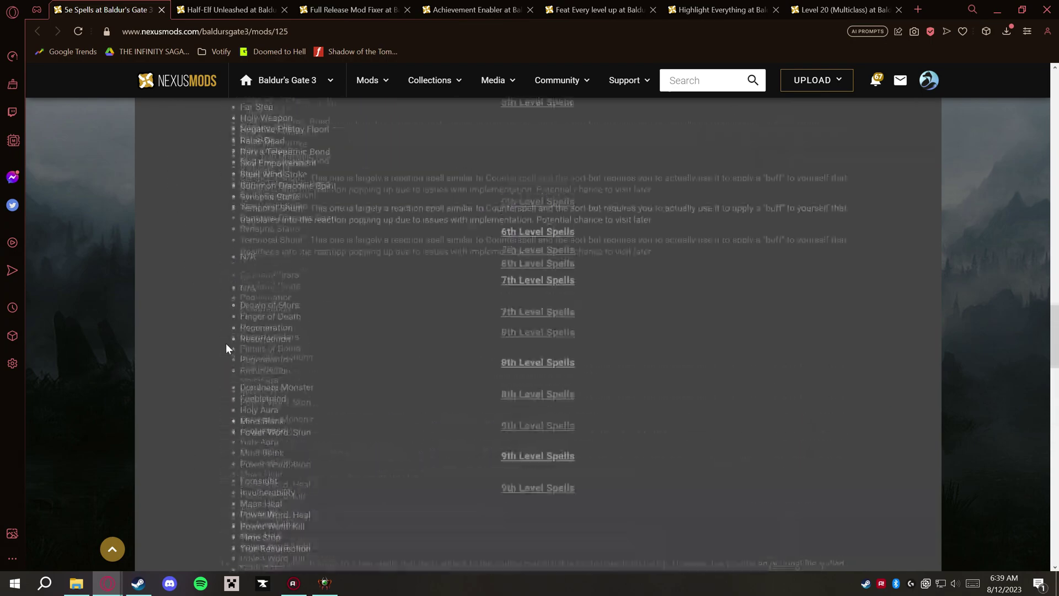
{"action": "scroll", "coordinate": [295, 385], "scroll_direction": "up", "scroll_amount": 5}
{"action": "scroll", "coordinate": [295, 385], "scroll_direction": "down", "scroll_amount": 1}
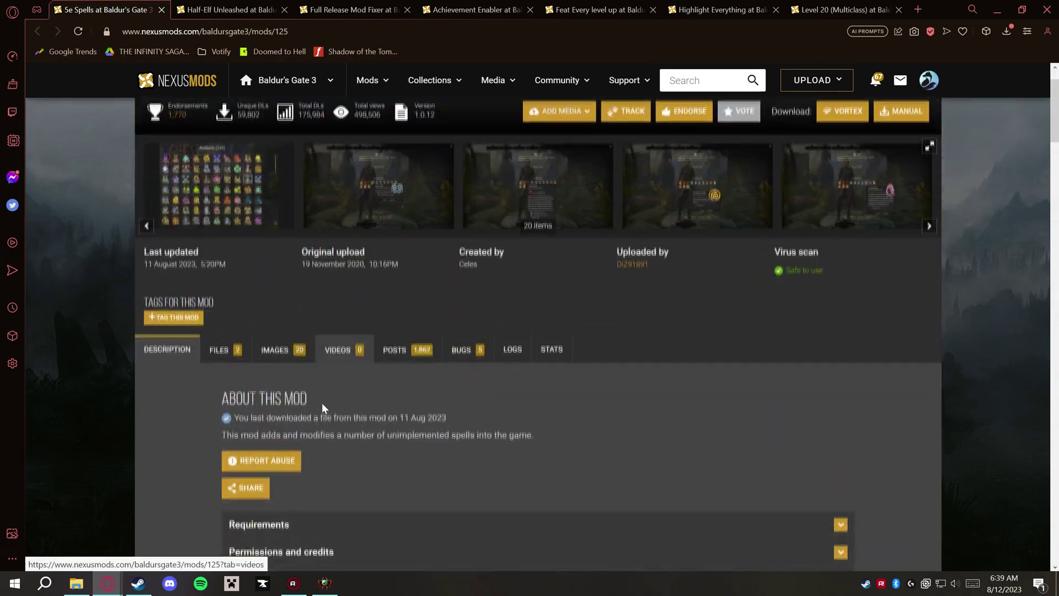
- Download the 5eSpells main file manually from the 5e Spells page, using the free slow download option
{"action": "left_click", "coordinate": [226, 347]}
{"action": "scroll", "coordinate": [430, 446], "scroll_direction": "down", "scroll_amount": 3}
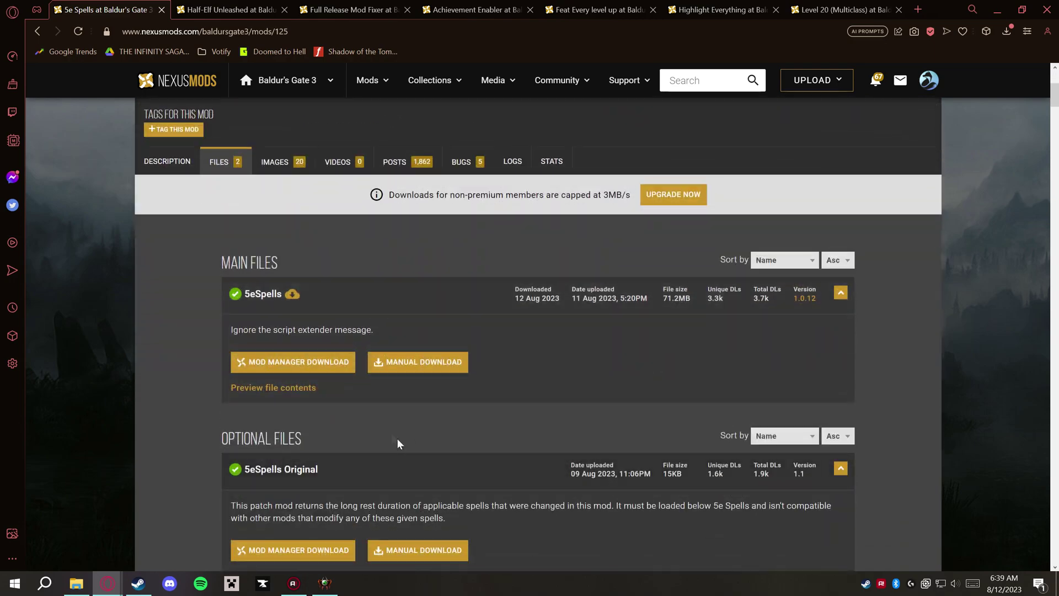
{"action": "scroll", "coordinate": [340, 313], "scroll_direction": "down", "scroll_amount": 1}
{"action": "left_click", "coordinate": [408, 300]}
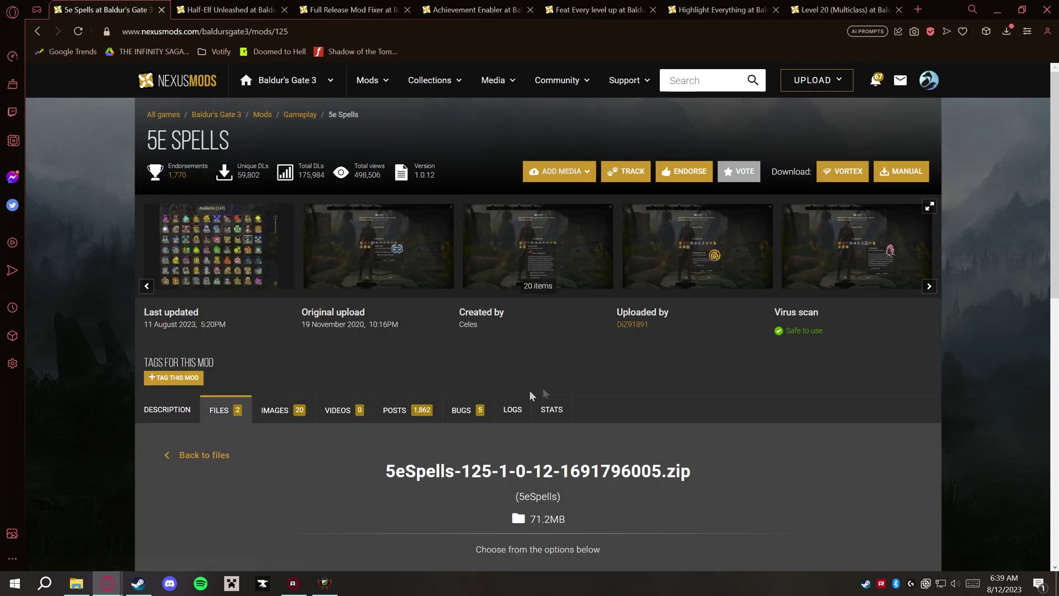
{"action": "scroll", "coordinate": [543, 388], "scroll_direction": "down", "scroll_amount": 5}
{"action": "left_click", "coordinate": [578, 419]}
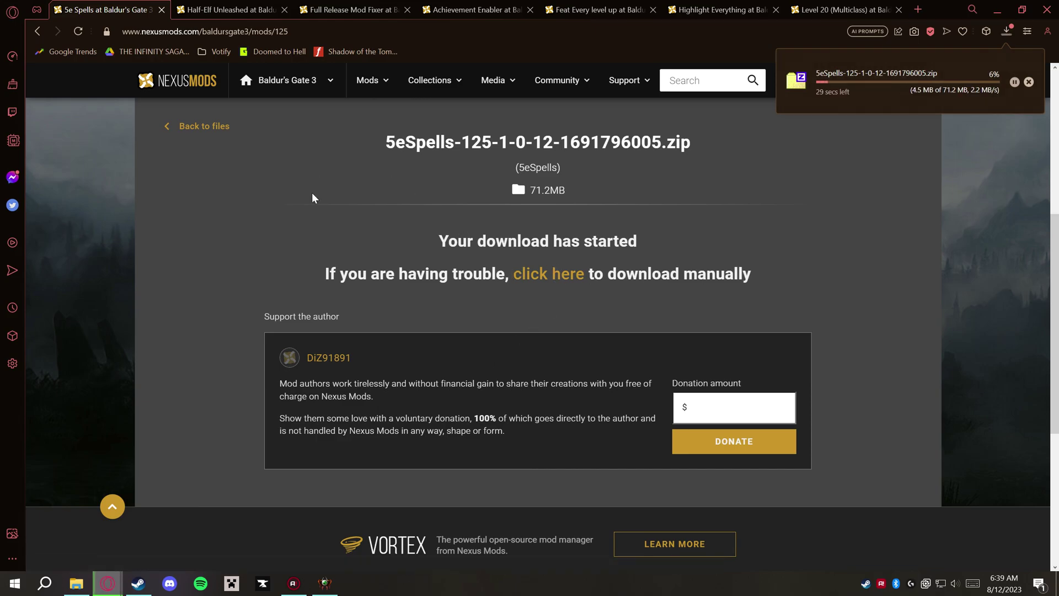
- Look over the Half-Elf Unleashed and Sorcerer Unleashed mod pages, expanding the Sorcerer Unleashed requirements
{"action": "left_click", "coordinate": [233, 12]}
{"action": "scroll", "coordinate": [390, 383], "scroll_direction": "down", "scroll_amount": 1}
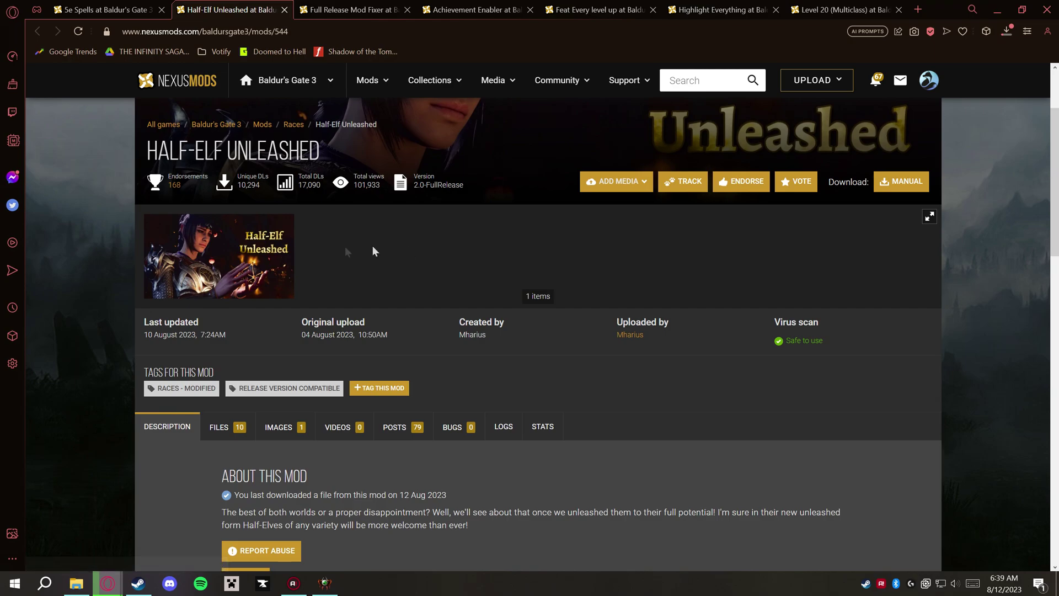
{"action": "scroll", "coordinate": [267, 342], "scroll_direction": "down", "scroll_amount": 5}
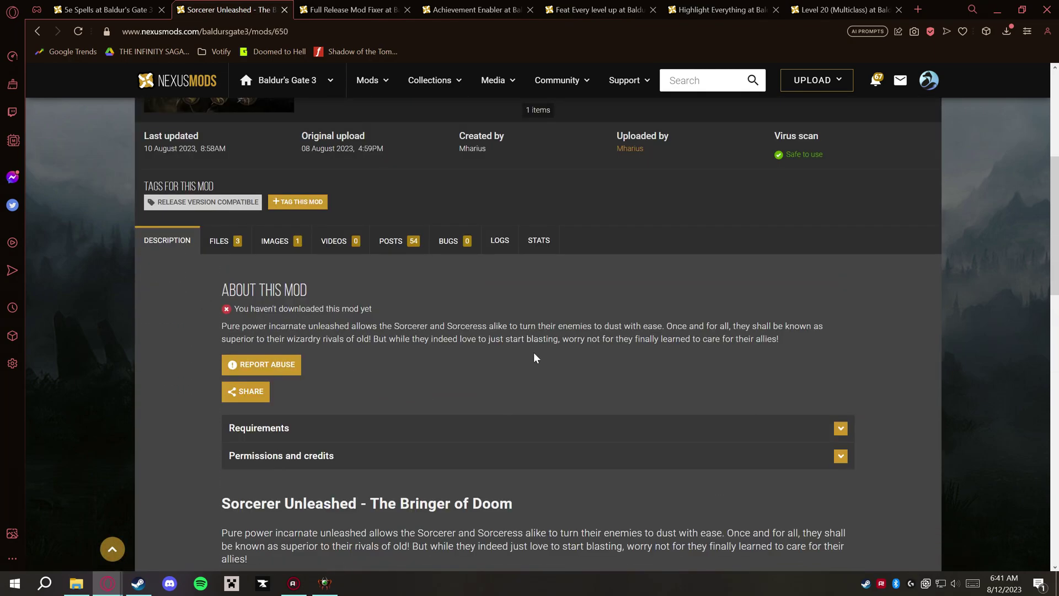
{"action": "left_click", "coordinate": [440, 429]}
{"action": "scroll", "coordinate": [429, 348], "scroll_direction": "down", "scroll_amount": 1}
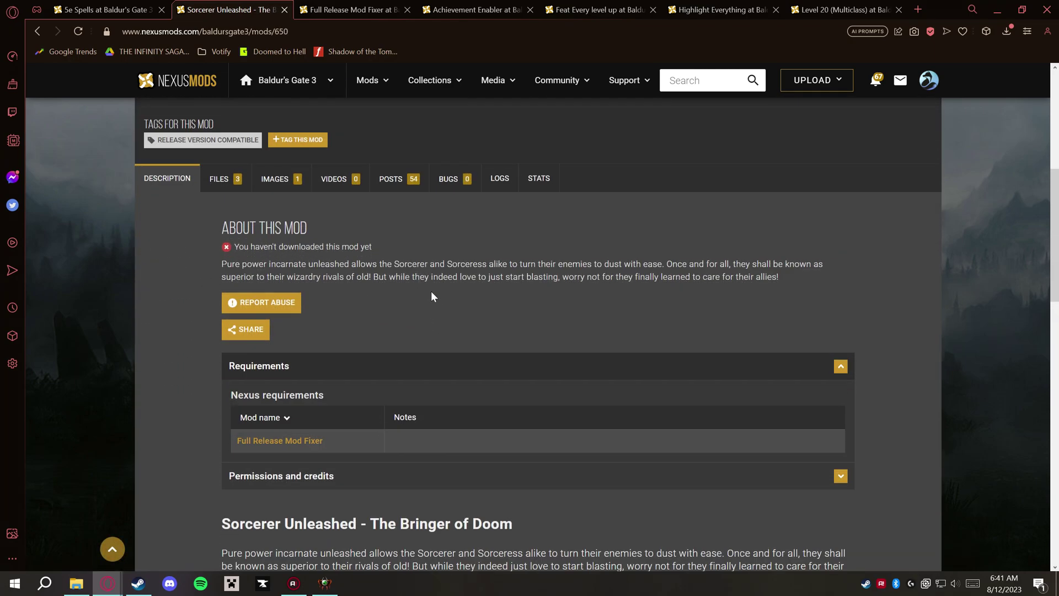
{"action": "scroll", "coordinate": [429, 316], "scroll_direction": "down", "scroll_amount": 1}
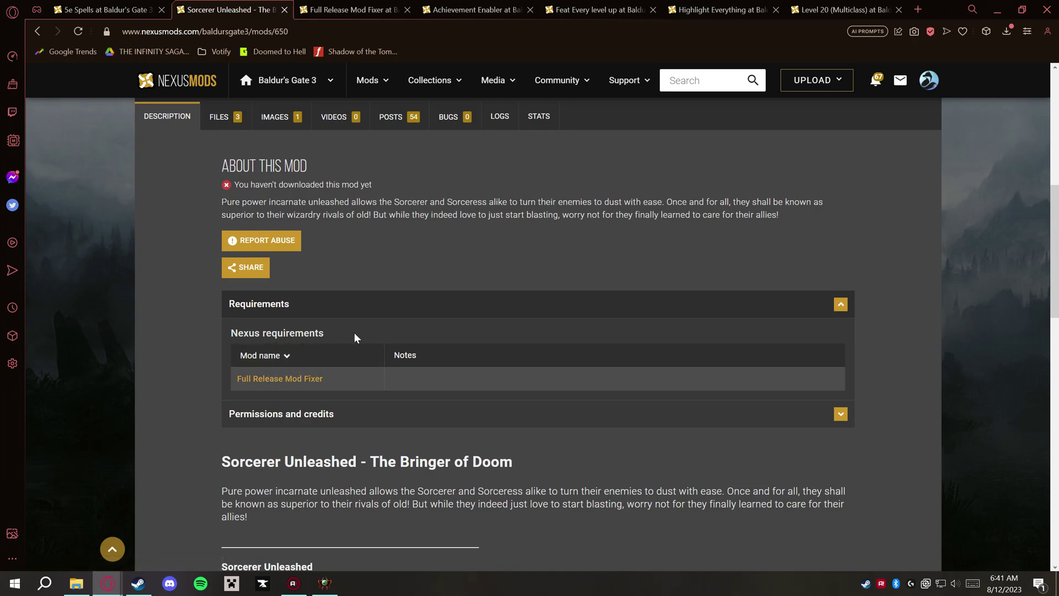
- Review the Full Release Mod Fixer page and manually download Full Release Mod Fixer with Message Remover as a slow download
{"action": "left_click", "coordinate": [364, 9]}
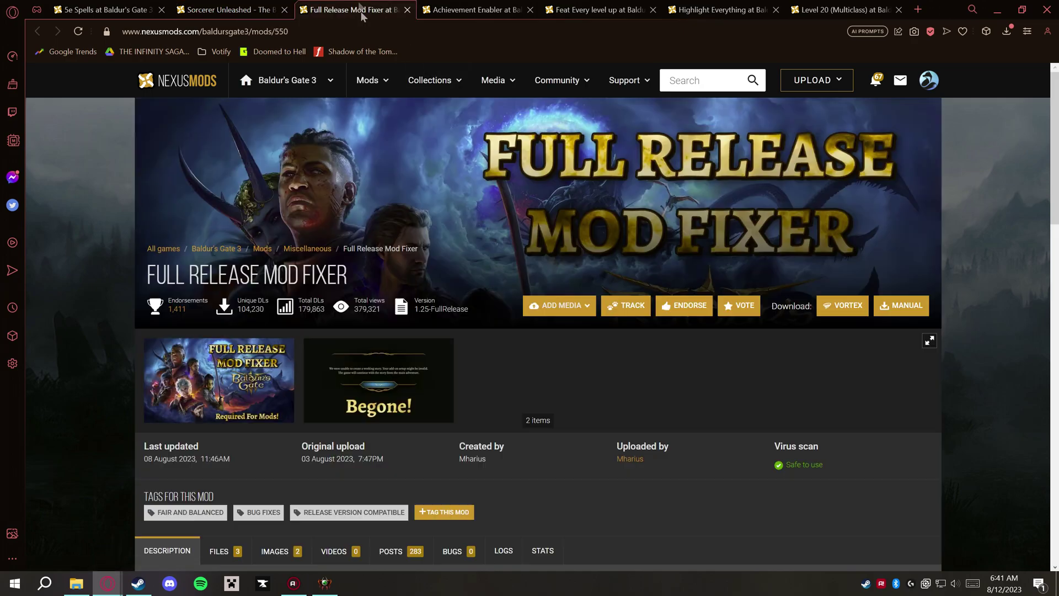
{"action": "scroll", "coordinate": [289, 249], "scroll_direction": "down", "scroll_amount": 8}
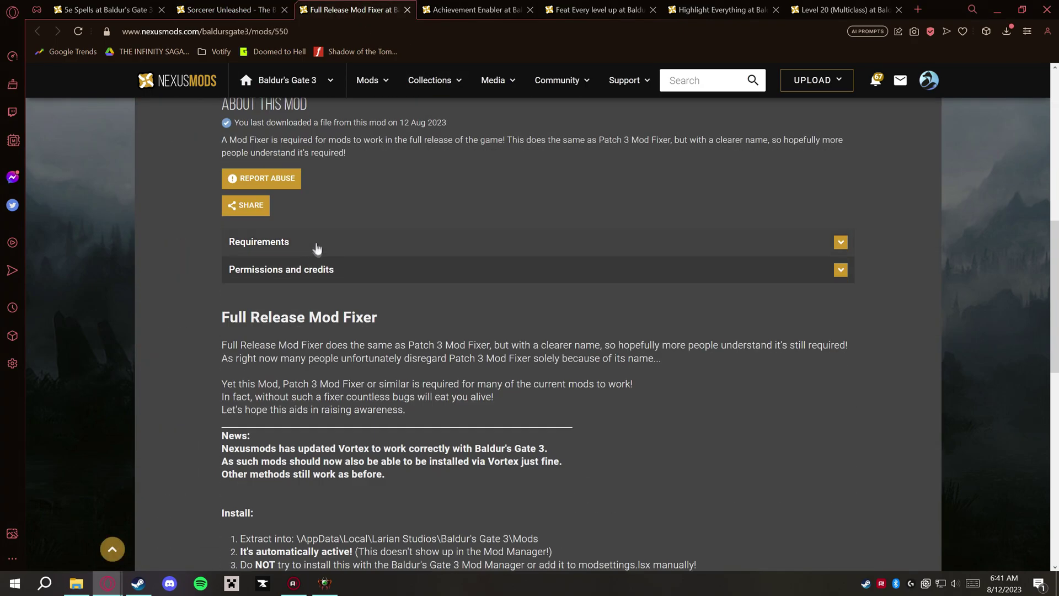
{"action": "left_click", "coordinate": [343, 243]}
{"action": "scroll", "coordinate": [248, 293], "scroll_direction": "up", "scroll_amount": 4}
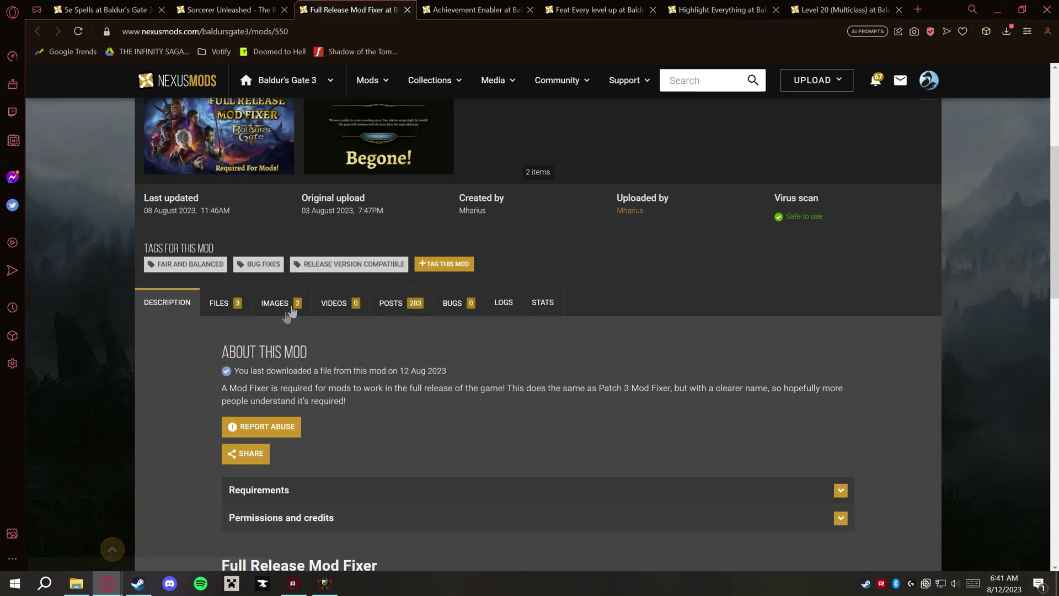
{"action": "left_click", "coordinate": [249, 301]}
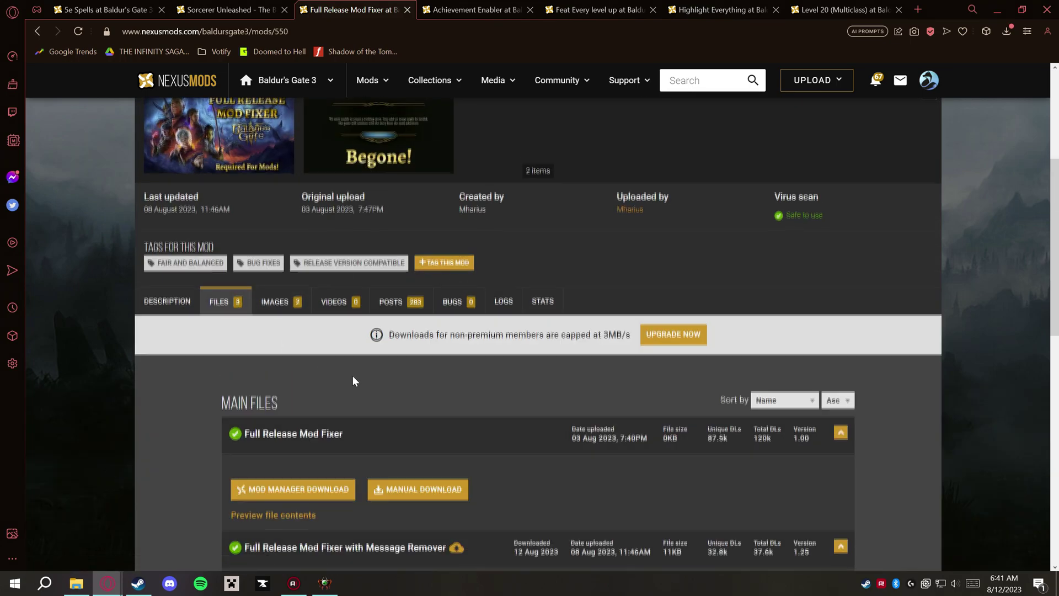
{"action": "scroll", "coordinate": [236, 354], "scroll_direction": "down", "scroll_amount": 2}
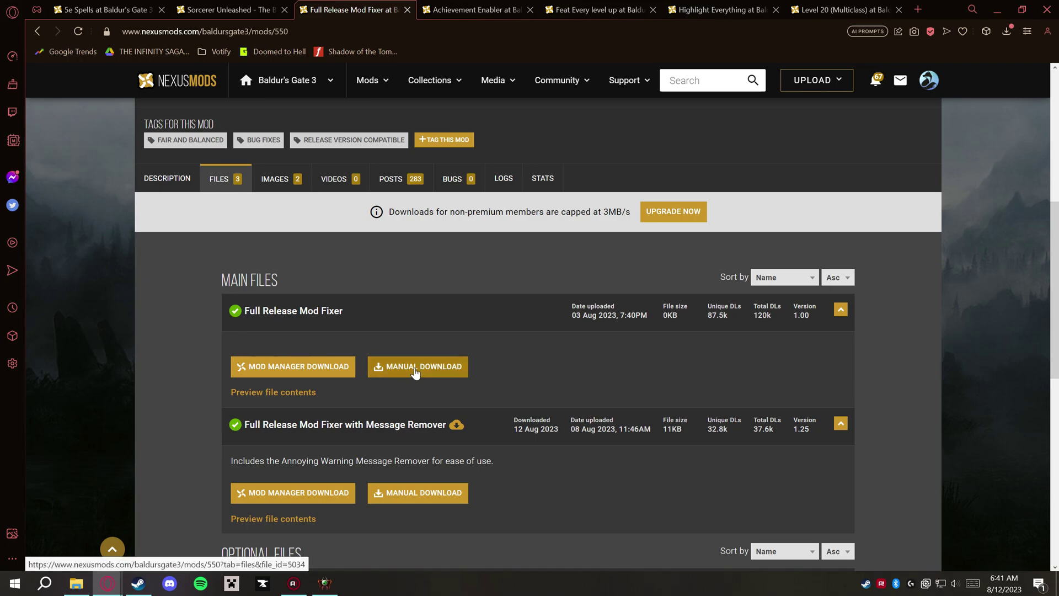
{"action": "left_click", "coordinate": [419, 493]}
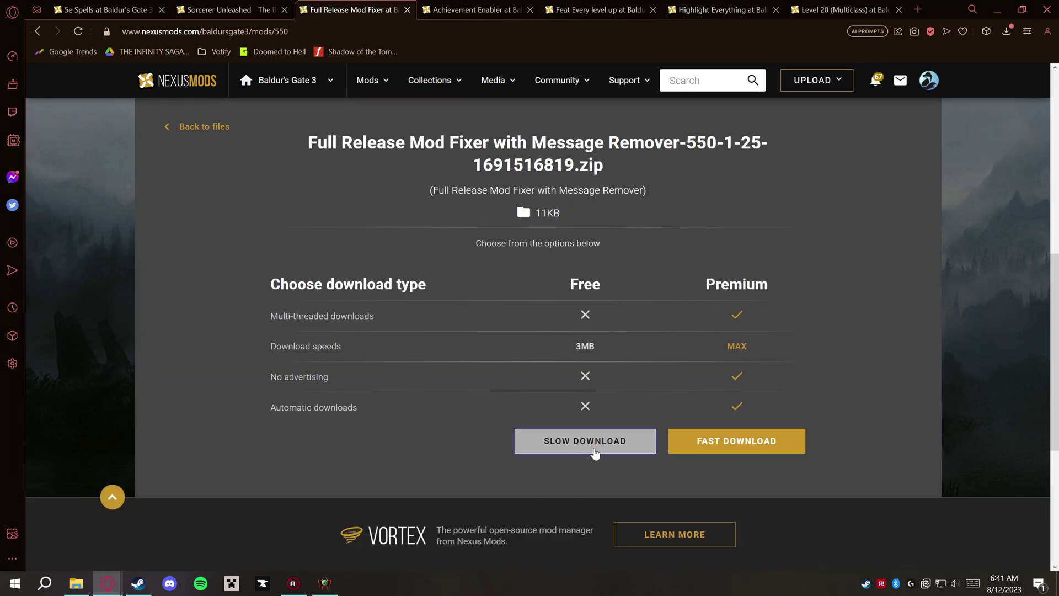
{"action": "left_click", "coordinate": [601, 441]}
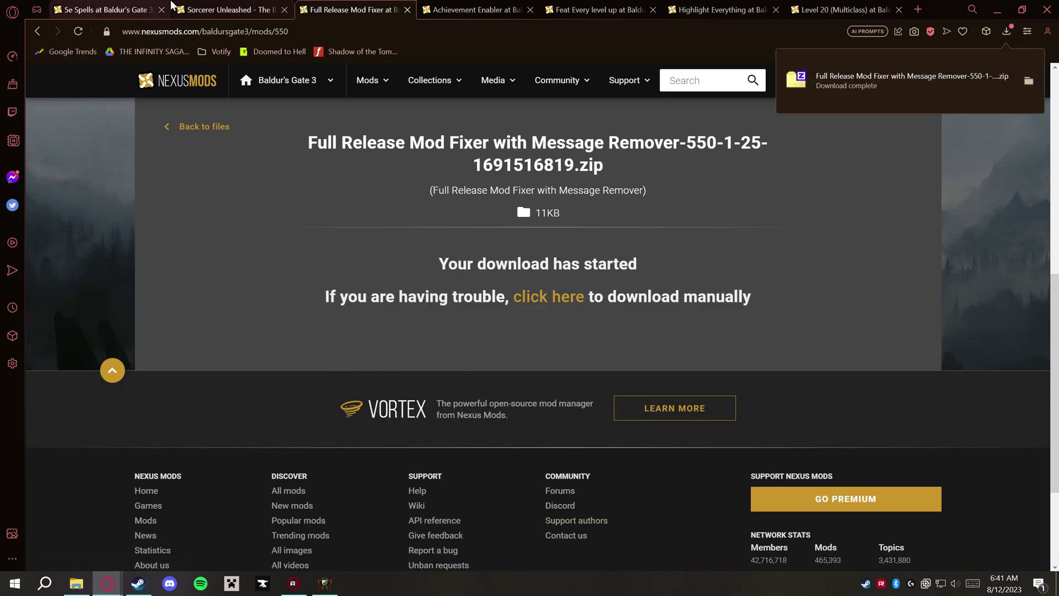
- Return to the Sorcerer Unleashed page and request the manual download of 01 - Sorcerer Unleashed - Multiclass Included
{"action": "left_click", "coordinate": [215, 10]}
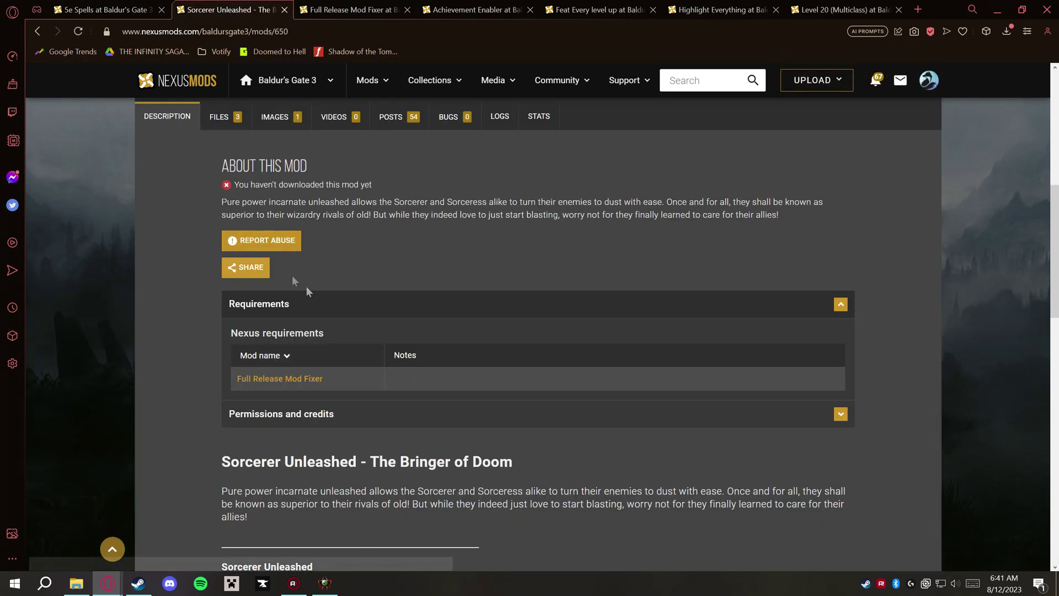
{"action": "scroll", "coordinate": [300, 284], "scroll_direction": "up", "scroll_amount": 3}
{"action": "left_click", "coordinate": [219, 237]}
{"action": "scroll", "coordinate": [365, 406], "scroll_direction": "down", "scroll_amount": 3}
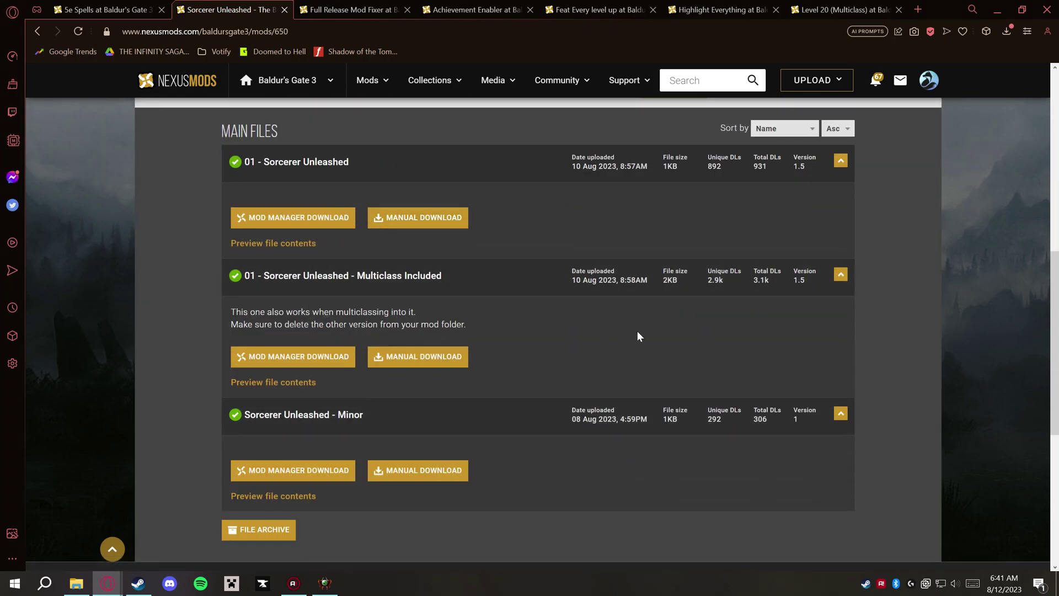
{"action": "scroll", "coordinate": [607, 331], "scroll_direction": "down", "scroll_amount": 1}
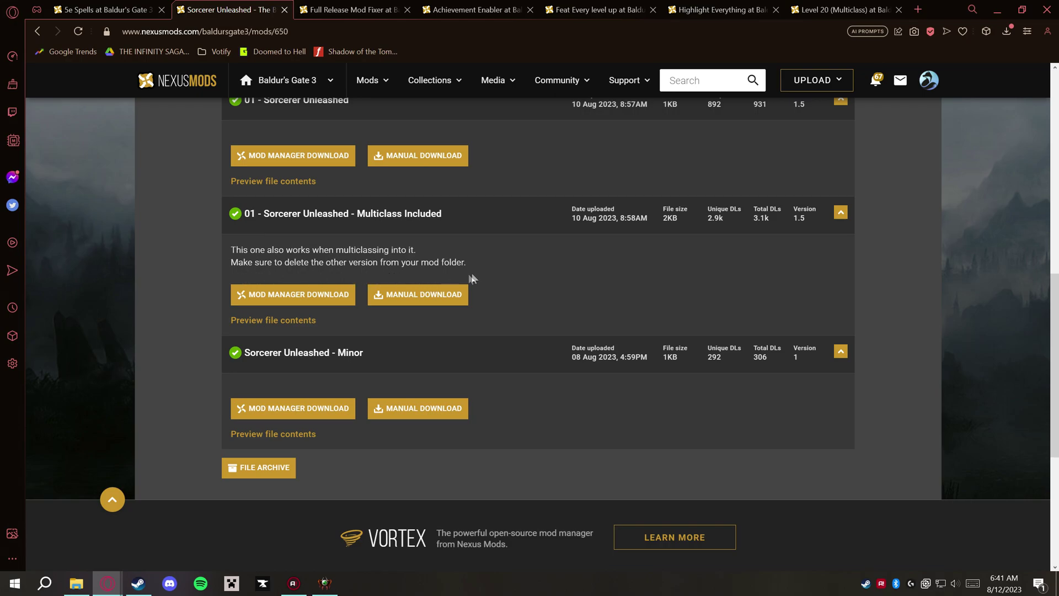
{"action": "left_click", "coordinate": [449, 298]}
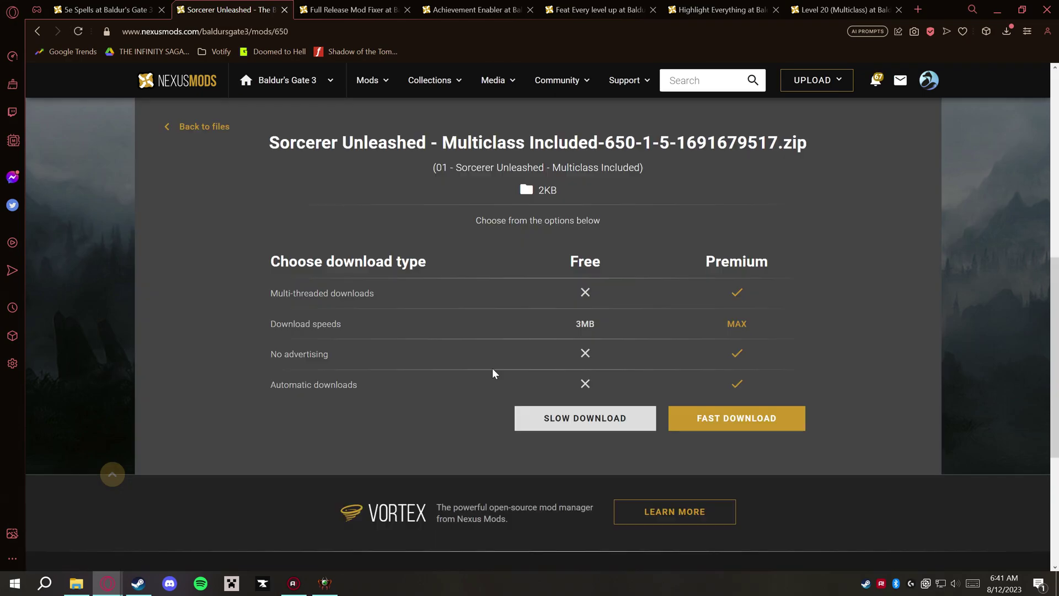
- Read the Achievement Enabler installation instructions and download its Part-1-NativeModLoader file as a slow download
{"action": "key", "text": "ctrl+Tab"}
{"action": "scroll", "coordinate": [532, 254], "scroll_direction": "down", "scroll_amount": 8}
{"action": "left_click_drag", "start_coordinate": [222, 279], "coordinate": [714, 318]}
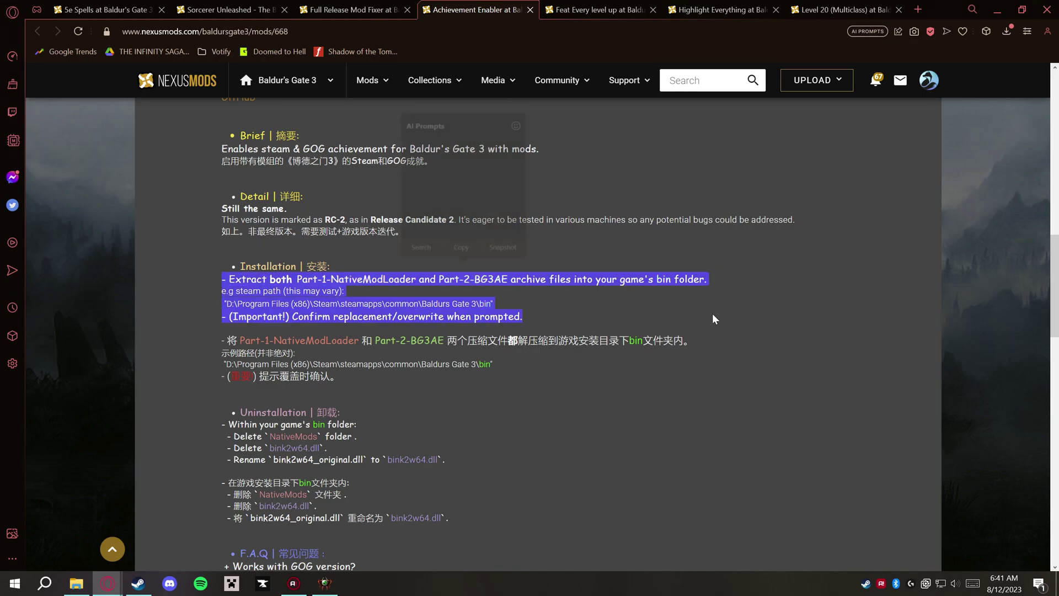
{"action": "left_click", "coordinate": [489, 304]}
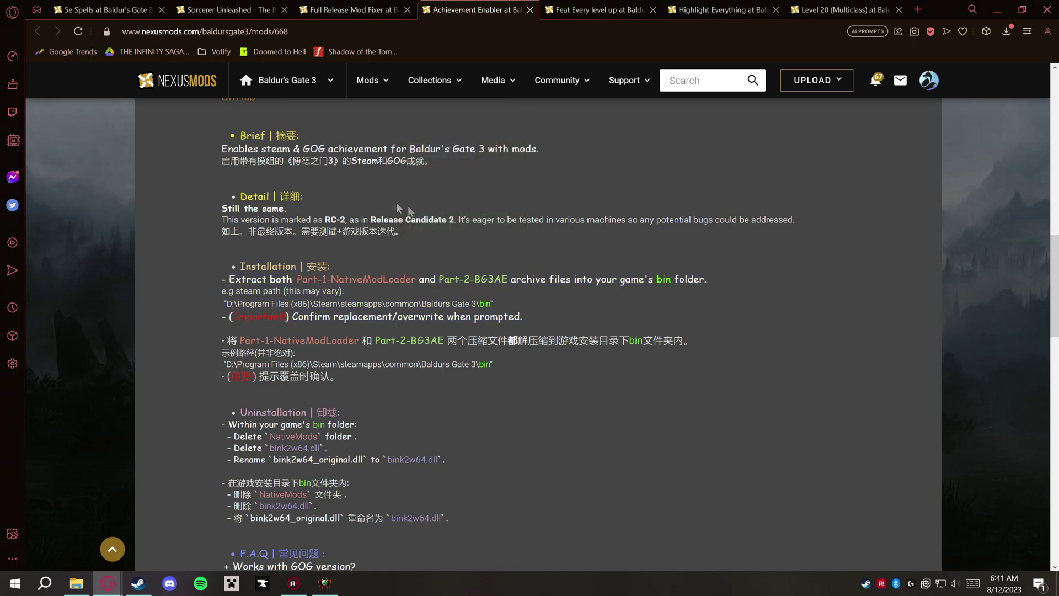
{"action": "scroll", "coordinate": [398, 207], "scroll_direction": "up", "scroll_amount": 10}
{"action": "left_click", "coordinate": [222, 364]}
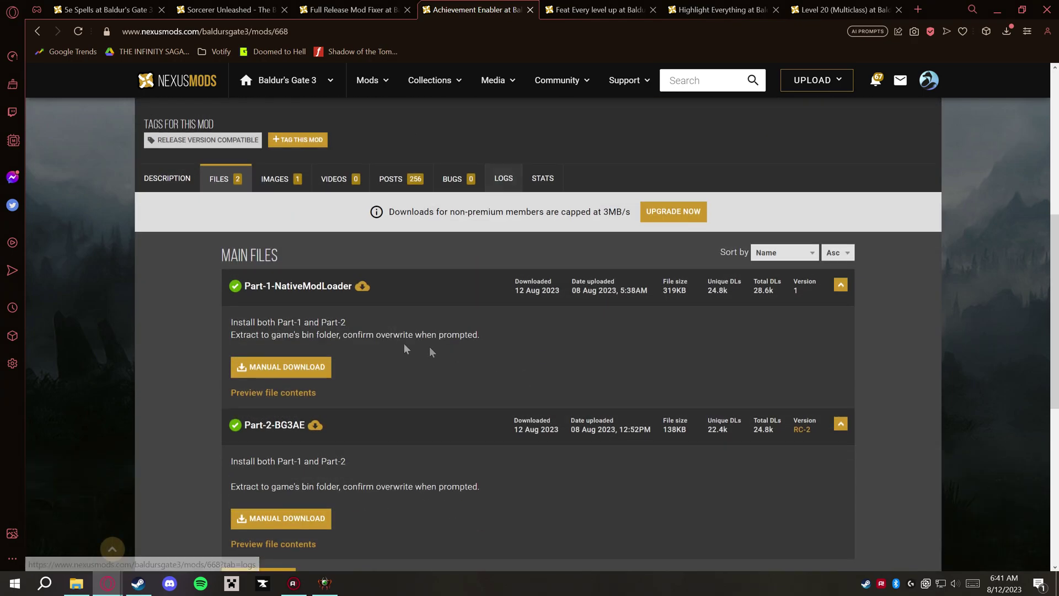
{"action": "scroll", "coordinate": [431, 351], "scroll_direction": "down", "scroll_amount": 1}
{"action": "left_click", "coordinate": [309, 307]}
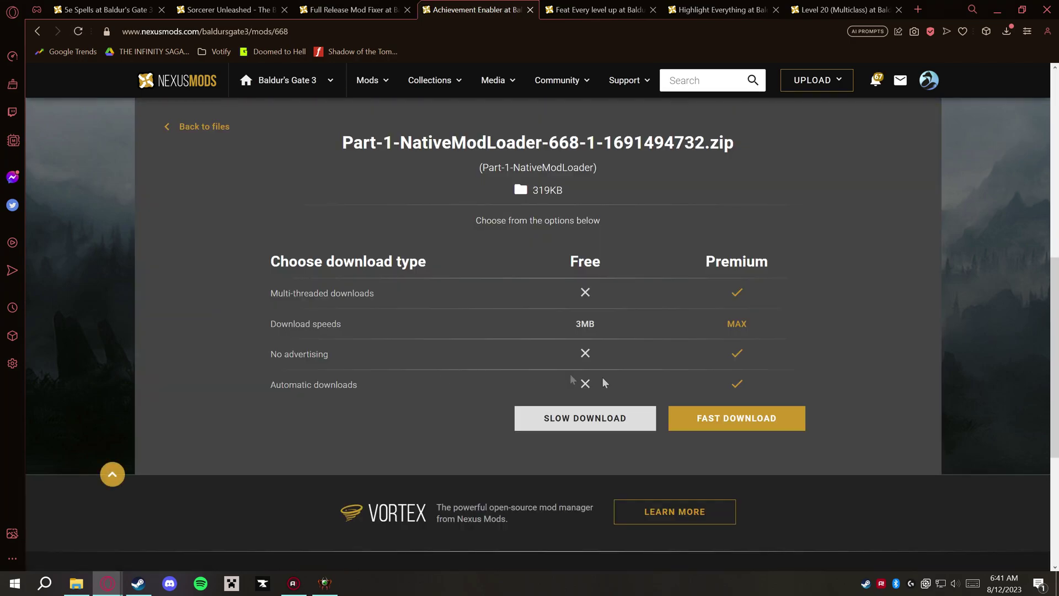
{"action": "left_click", "coordinate": [604, 422]}
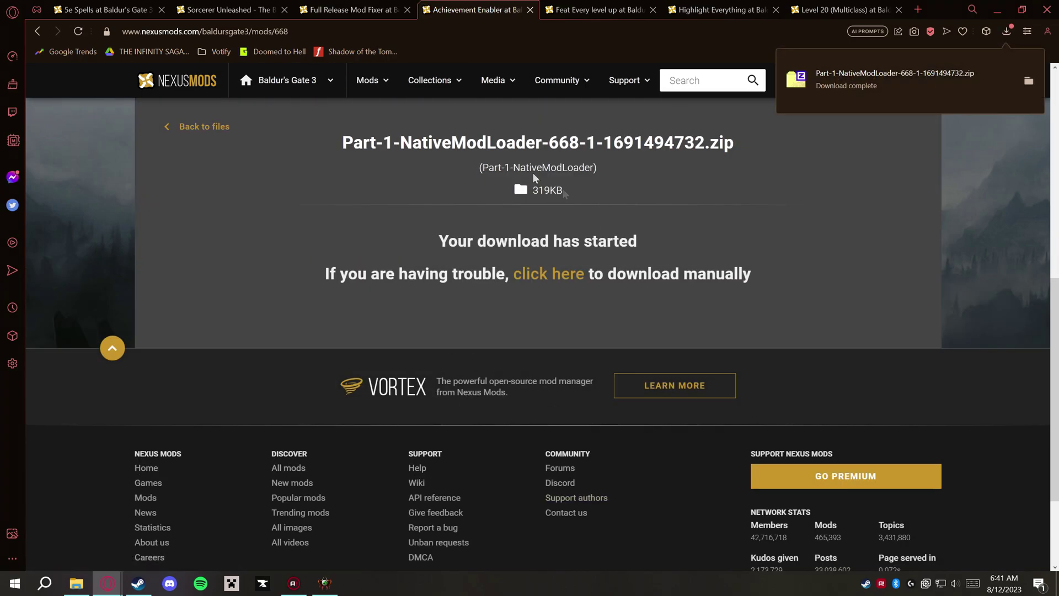
- Download the Part-2-BG3AE file of Achievement Enabler as a slow download and return to the mod description
{"action": "key", "text": "alt+Left"}
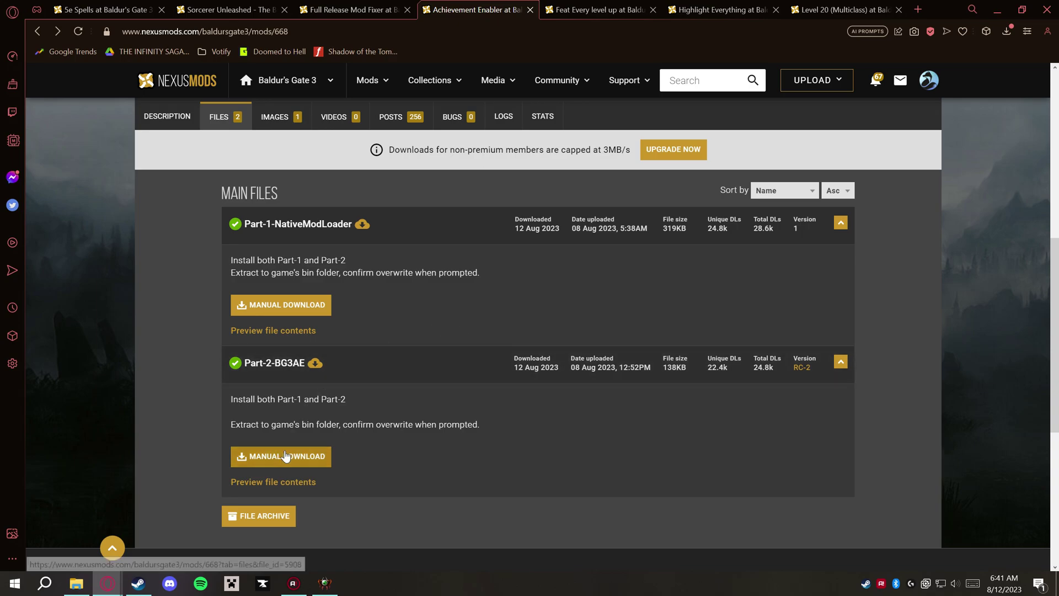
{"action": "left_click", "coordinate": [306, 455]}
{"action": "scroll", "coordinate": [515, 414], "scroll_direction": "down", "scroll_amount": 1}
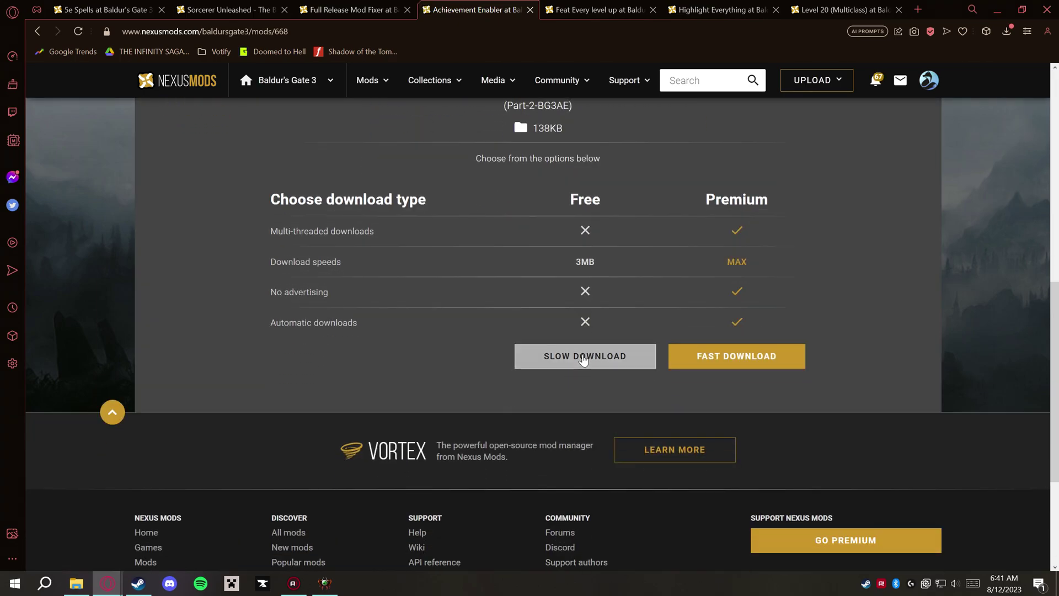
{"action": "left_click", "coordinate": [552, 356]}
{"action": "key", "text": "alt+Left"}
{"action": "key", "text": "alt+Left"}
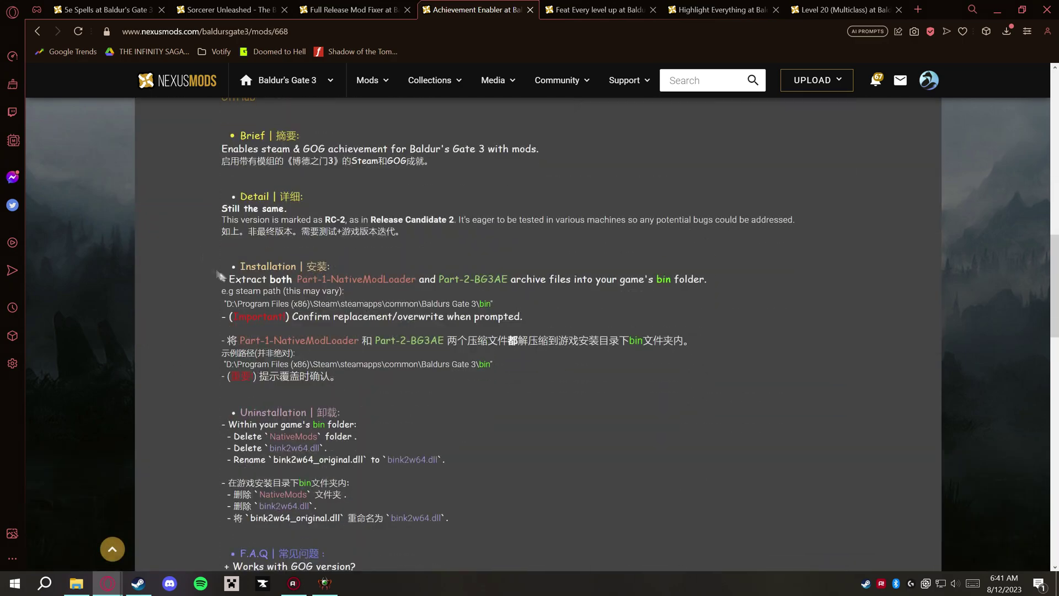
- Review the Feat Every level up mod and manually download its "Every level and extra bonus and 2x action points" file
{"action": "left_click", "coordinate": [635, 10]}
{"action": "scroll", "coordinate": [231, 287], "scroll_direction": "down", "scroll_amount": 12}
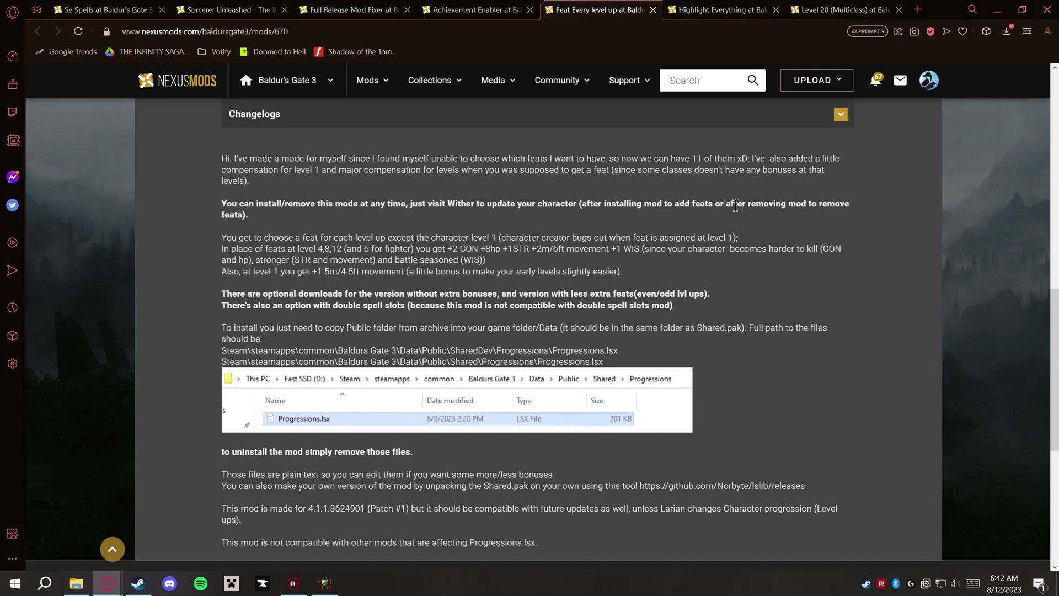
{"action": "scroll", "coordinate": [457, 287], "scroll_direction": "up", "scroll_amount": 5}
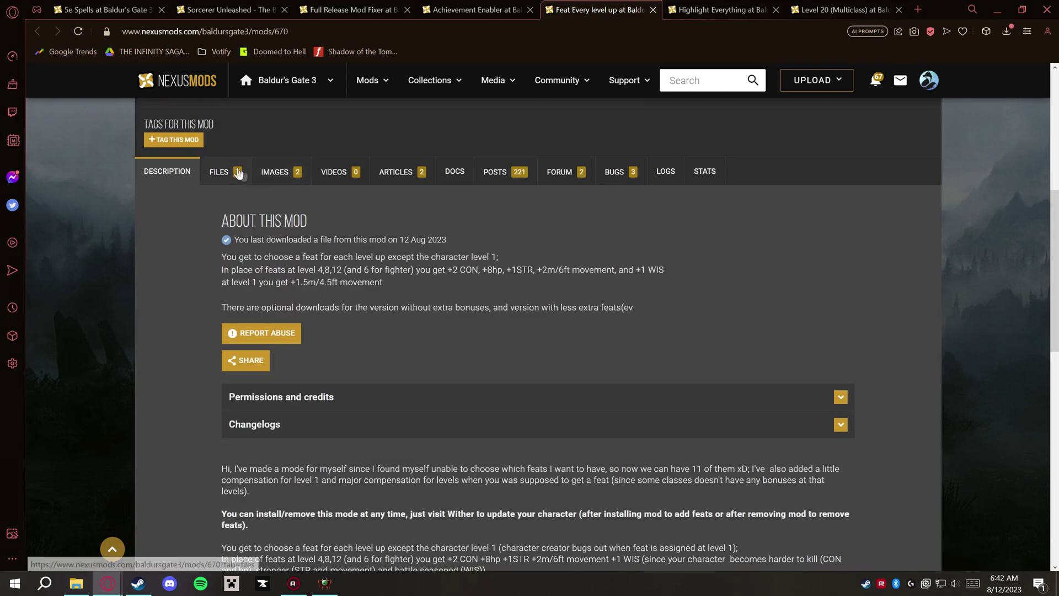
{"action": "left_click", "coordinate": [237, 174]}
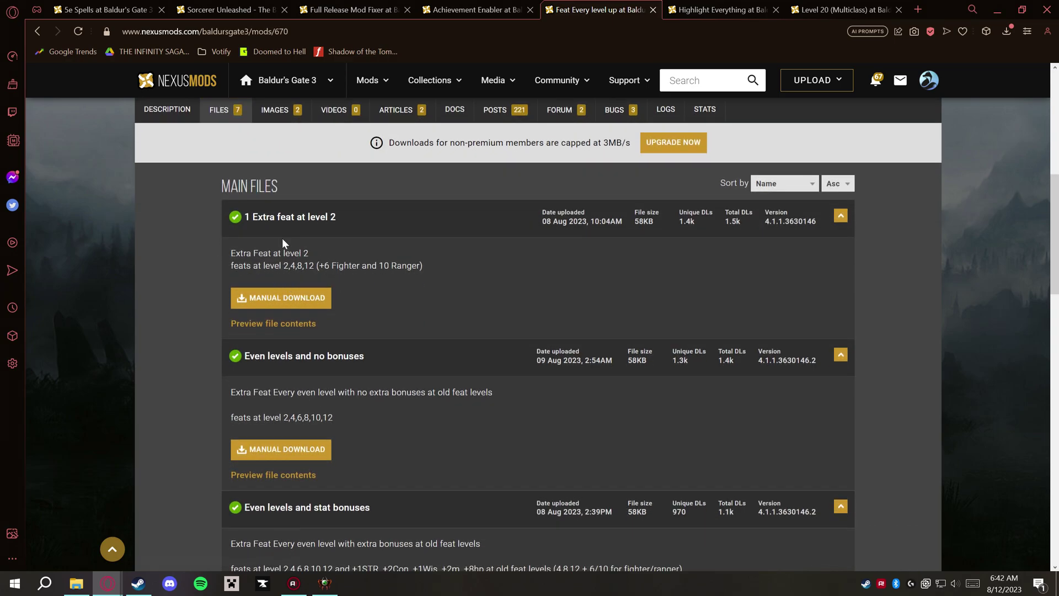
{"action": "scroll", "coordinate": [425, 325], "scroll_direction": "down", "scroll_amount": 4}
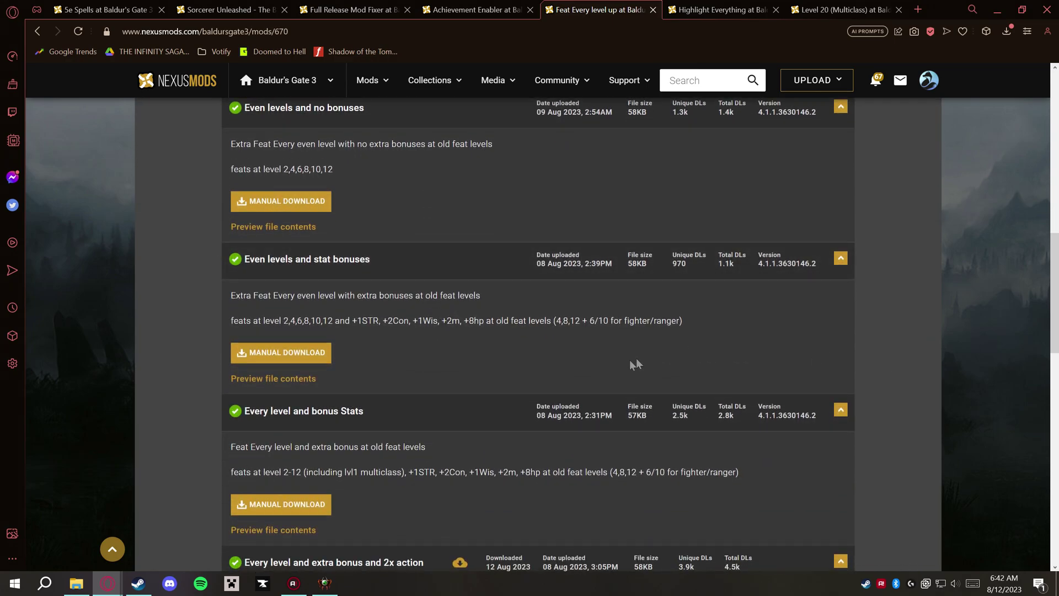
{"action": "scroll", "coordinate": [513, 349], "scroll_direction": "down", "scroll_amount": 2}
{"action": "scroll", "coordinate": [499, 347], "scroll_direction": "down", "scroll_amount": 3}
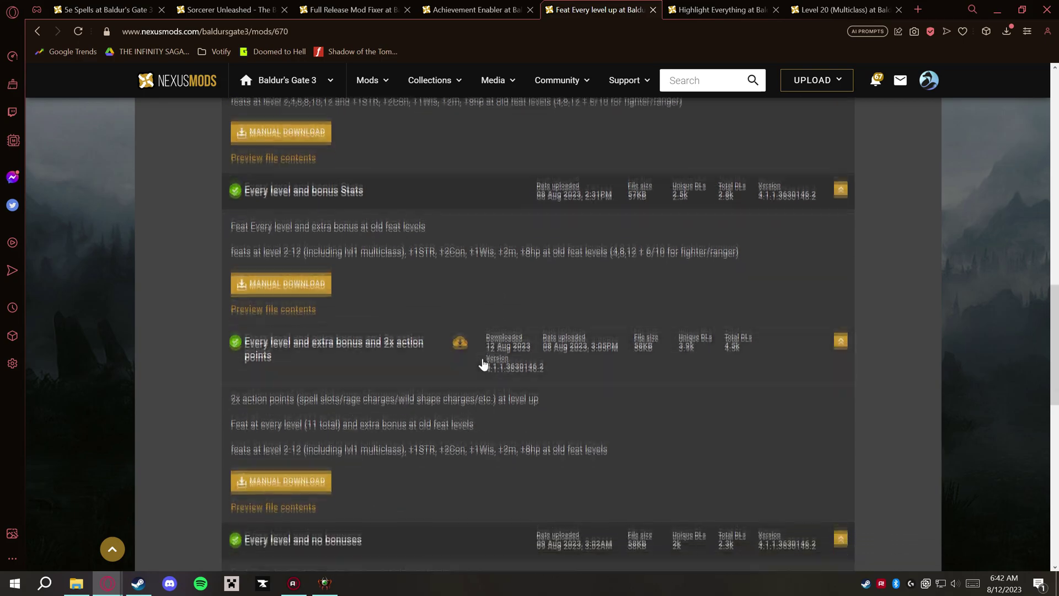
{"action": "left_click", "coordinate": [281, 391]}
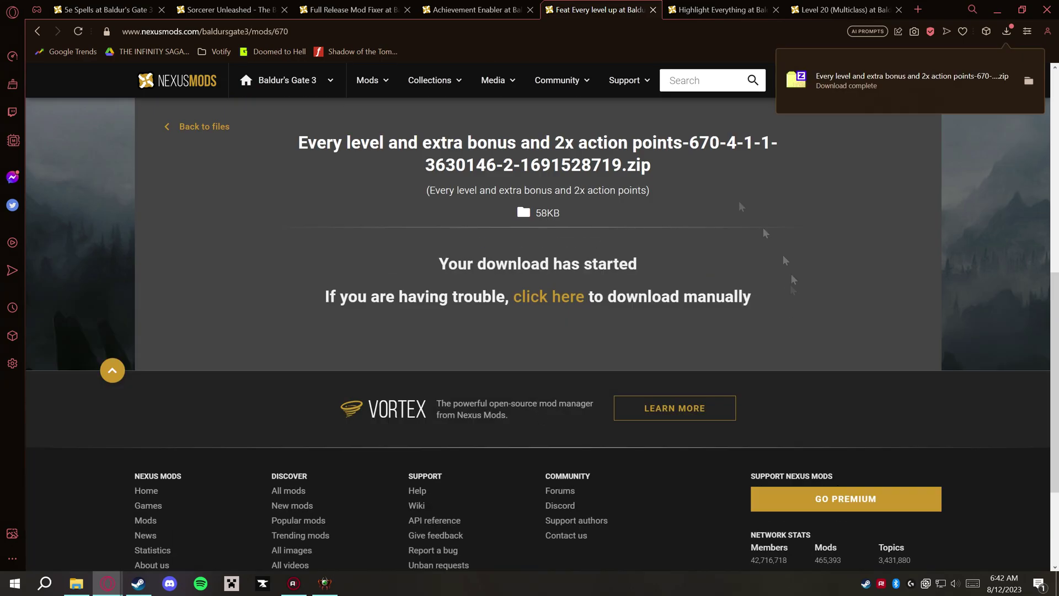
- Check the Highlight Everything mod description and request the manual download of the HighlightEverything file
{"action": "key", "text": "ctrl+Tab"}
{"action": "scroll", "coordinate": [346, 365], "scroll_direction": "down", "scroll_amount": 5}
{"action": "scroll", "coordinate": [346, 365], "scroll_direction": "up", "scroll_amount": 3}
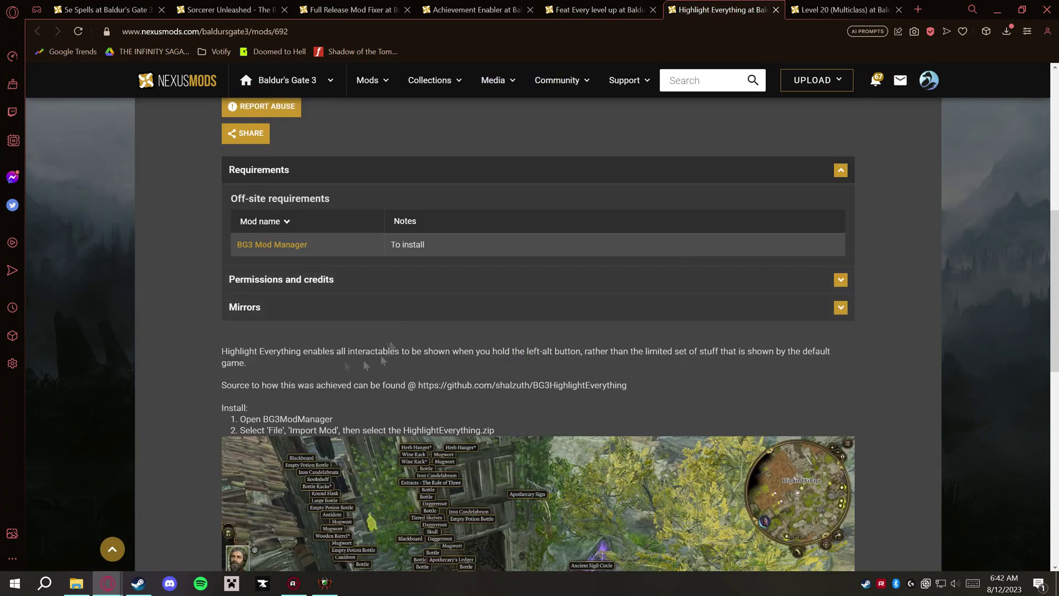
{"action": "scroll", "coordinate": [277, 326], "scroll_direction": "up", "scroll_amount": 3}
{"action": "left_click", "coordinate": [221, 167]}
{"action": "left_click", "coordinate": [441, 357]}
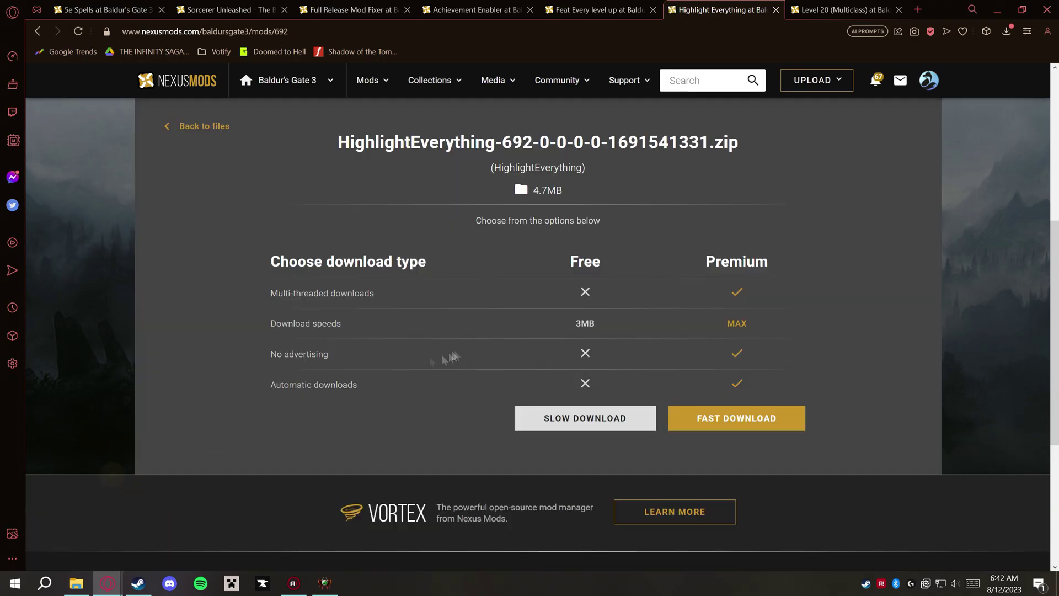
- Read the Level 20 (Multiclass) installation instructions and manually download its Level 20 (Double rate) file
{"action": "key", "text": "ctrl+Tab"}
{"action": "scroll", "coordinate": [330, 352], "scroll_direction": "down", "scroll_amount": 15}
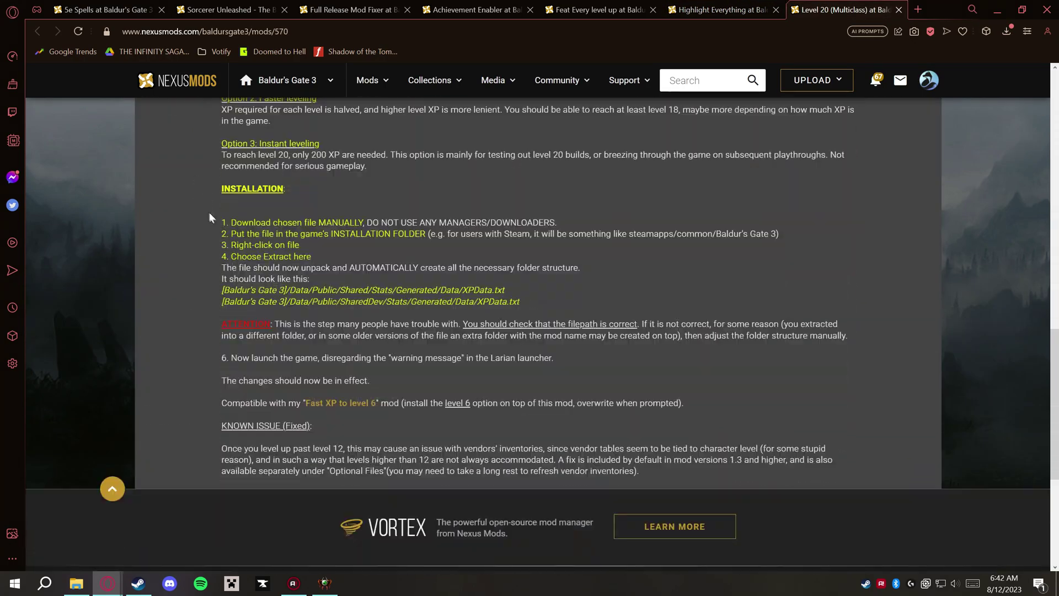
{"action": "left_click_drag", "start_coordinate": [318, 225], "coordinate": [558, 223]}
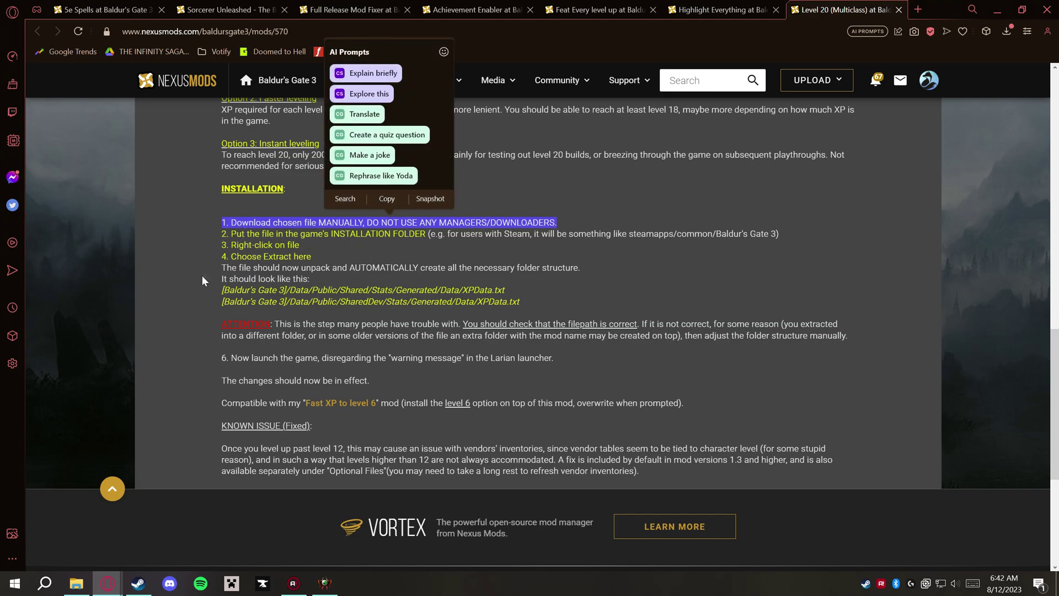
{"action": "left_click", "coordinate": [485, 252]}
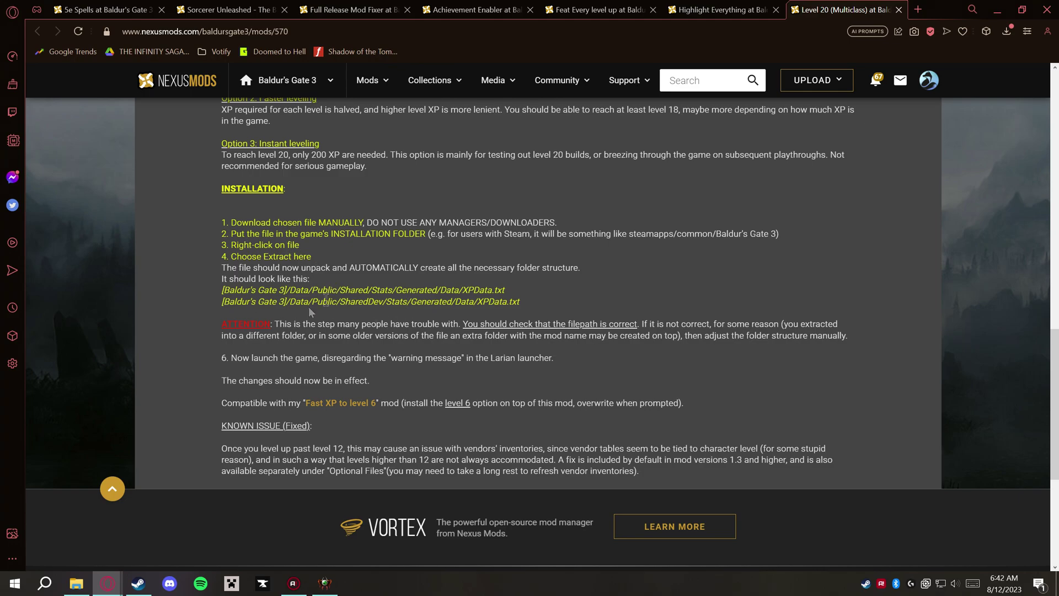
{"action": "scroll", "coordinate": [312, 312], "scroll_direction": "up", "scroll_amount": 15}
{"action": "left_click", "coordinate": [237, 377]}
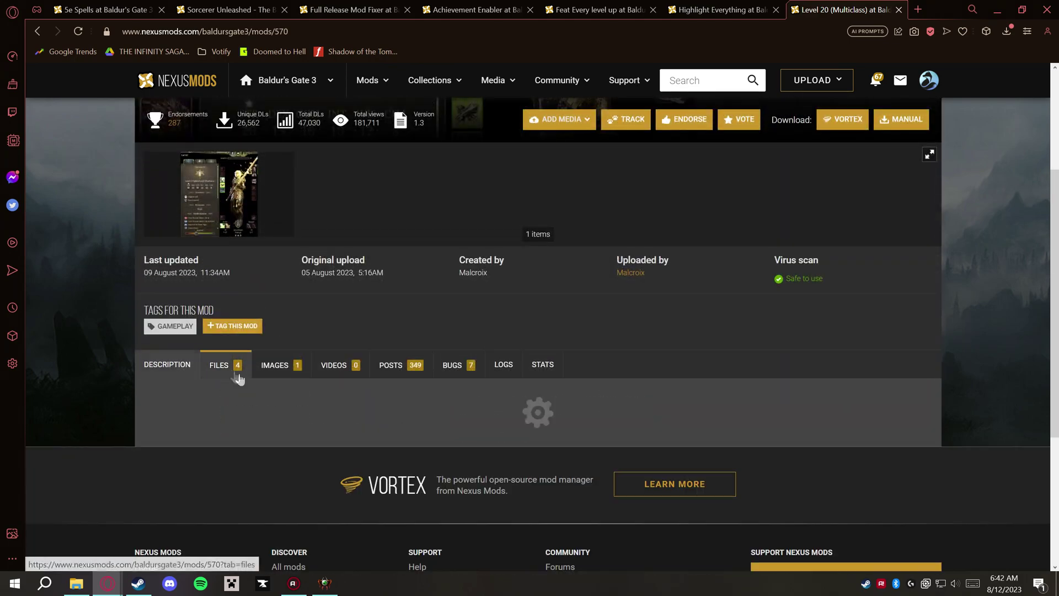
{"action": "scroll", "coordinate": [283, 276], "scroll_direction": "down", "scroll_amount": 6}
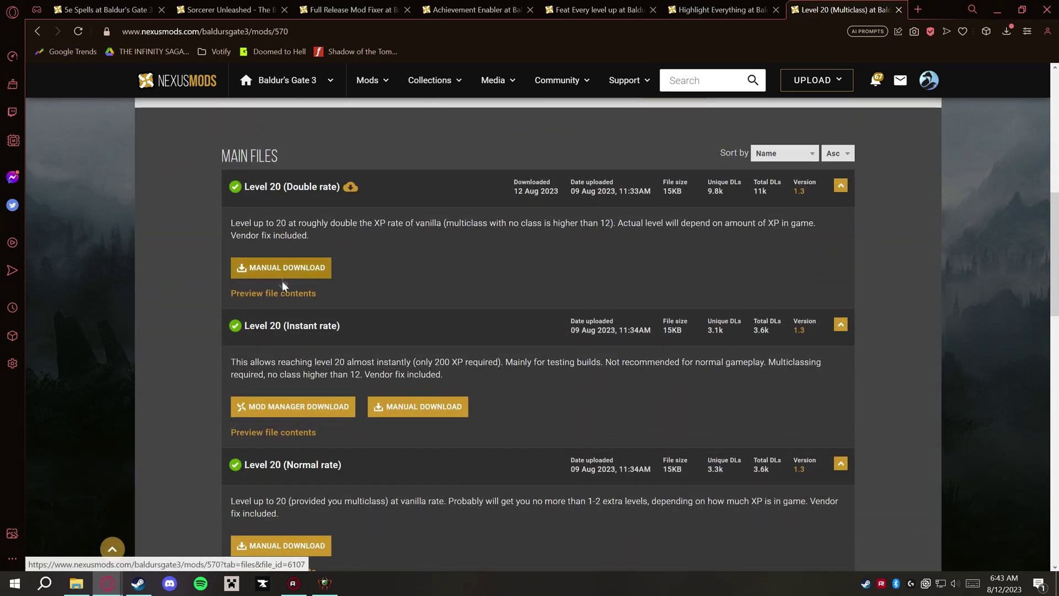
{"action": "scroll", "coordinate": [190, 439], "scroll_direction": "down", "scroll_amount": 2}
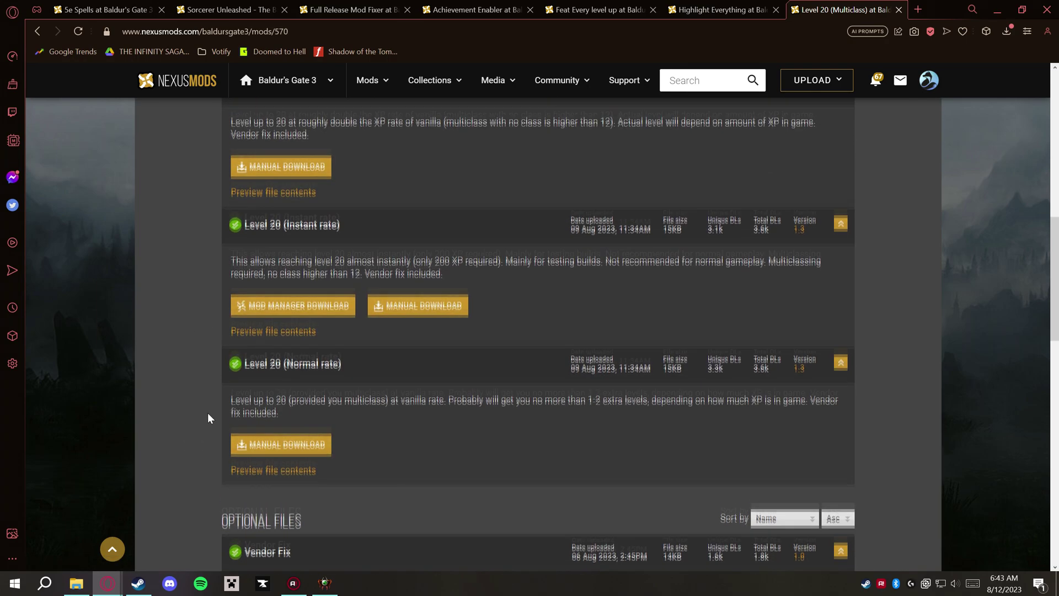
{"action": "scroll", "coordinate": [208, 412], "scroll_direction": "up", "scroll_amount": 2}
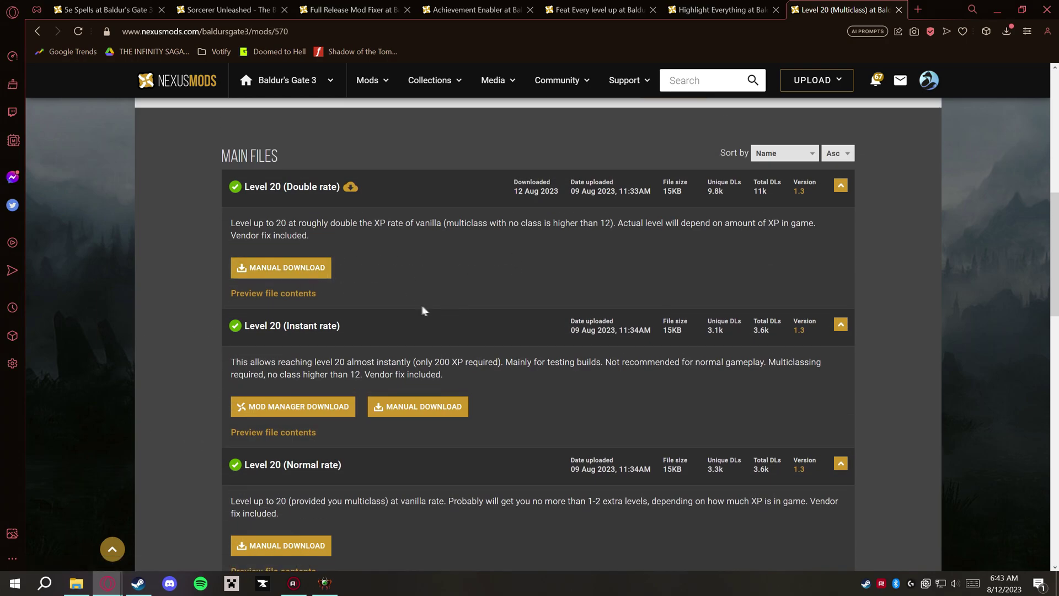
{"action": "left_click", "coordinate": [288, 271]}
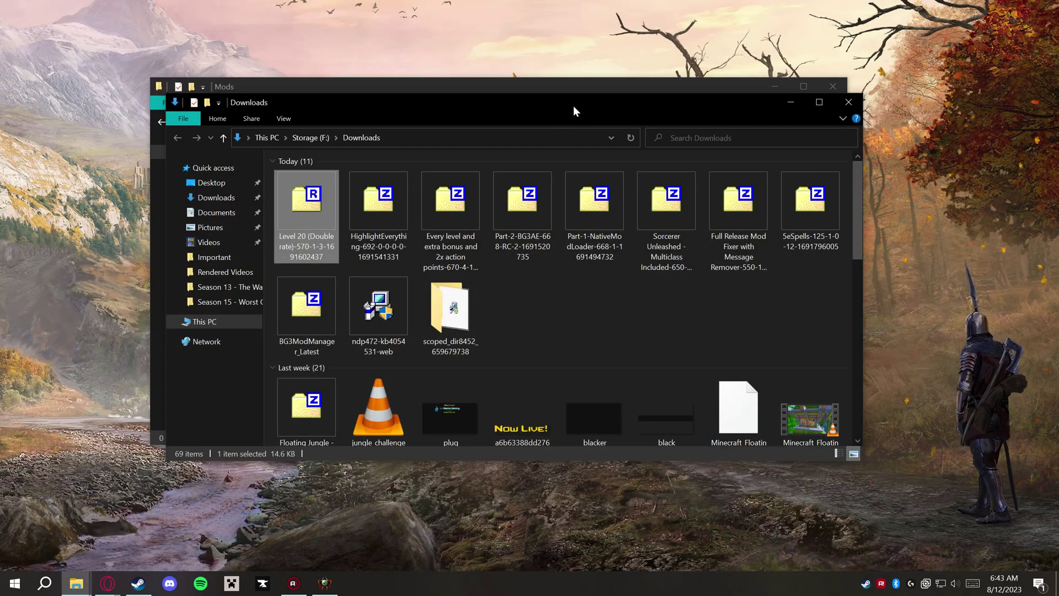
- Copy the eight downloaded mod archives, from Level 20 (Double rate) through 5eSpells, from Downloads into the BG3 Mod Manager Mods folder
{"action": "left_click_drag", "start_coordinate": [573, 105], "coordinate": [554, 283]}
{"action": "left_click", "coordinate": [531, 290]}
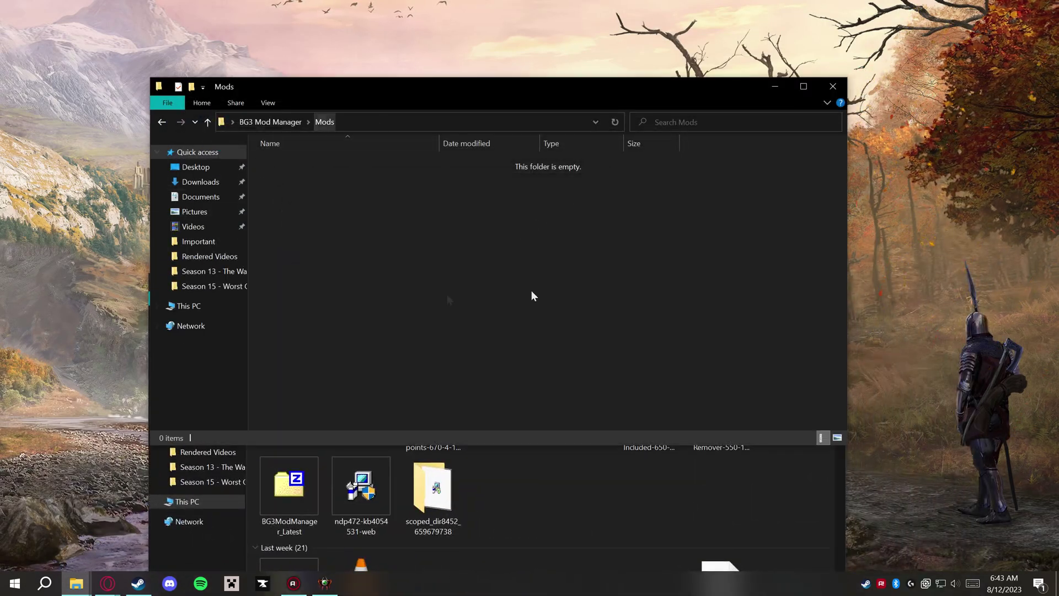
{"action": "left_click", "coordinate": [580, 508]}
{"action": "left_click", "coordinate": [290, 406]}
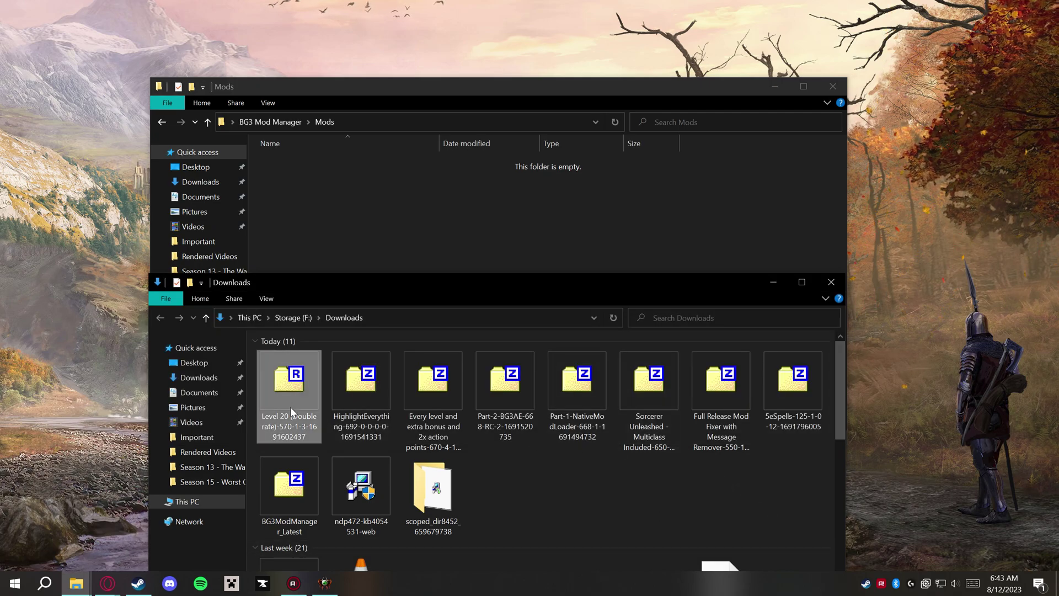
{"action": "left_click", "coordinate": [799, 408], "text": "shift"}
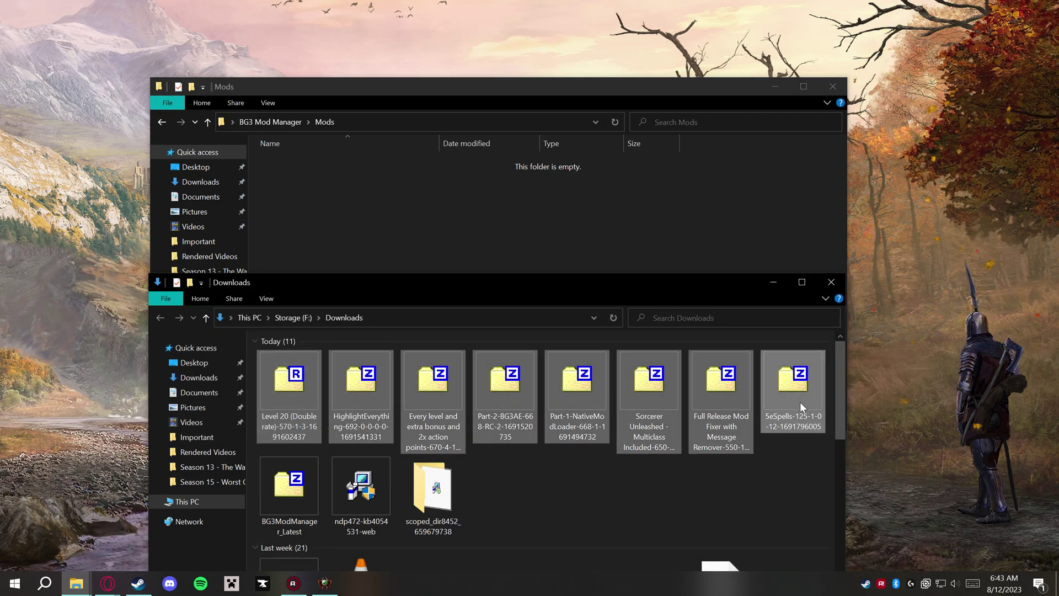
{"action": "left_click_drag", "start_coordinate": [796, 395], "coordinate": [593, 207]}
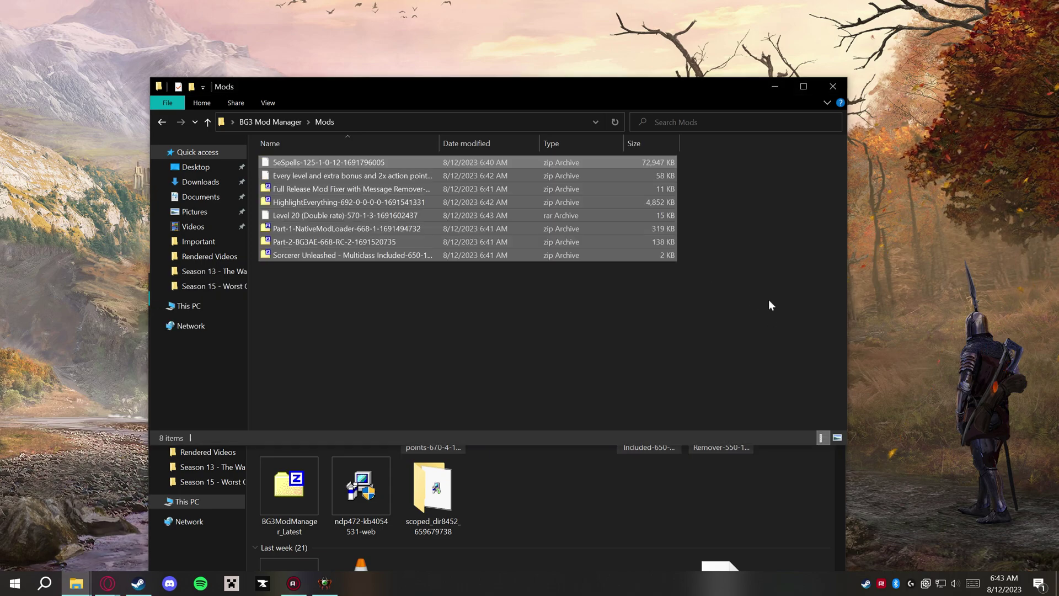
- Delete the eight original mod archives from Downloads, close that folder window and move the Mods window aside
{"action": "left_click", "coordinate": [703, 514]}
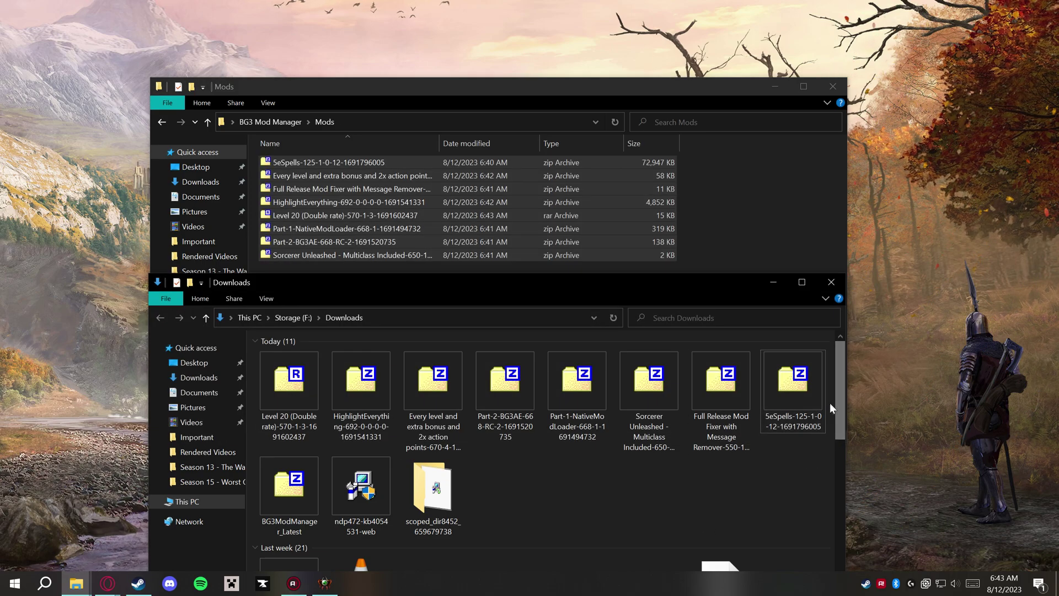
{"action": "left_click_drag", "start_coordinate": [831, 402], "coordinate": [256, 382]}
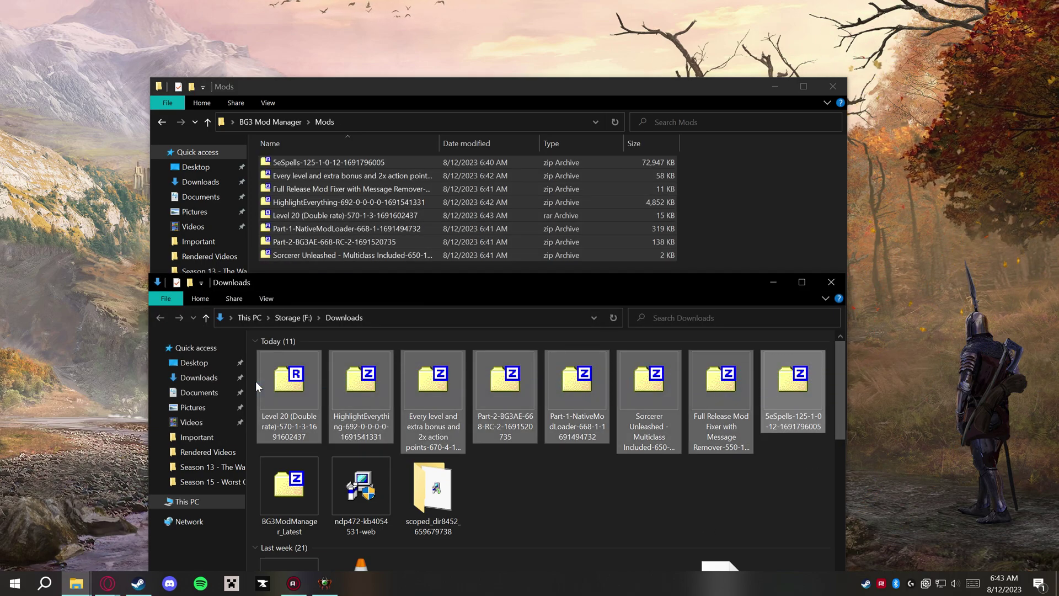
{"action": "key", "text": "Delete"}
{"action": "left_click", "coordinate": [831, 282]}
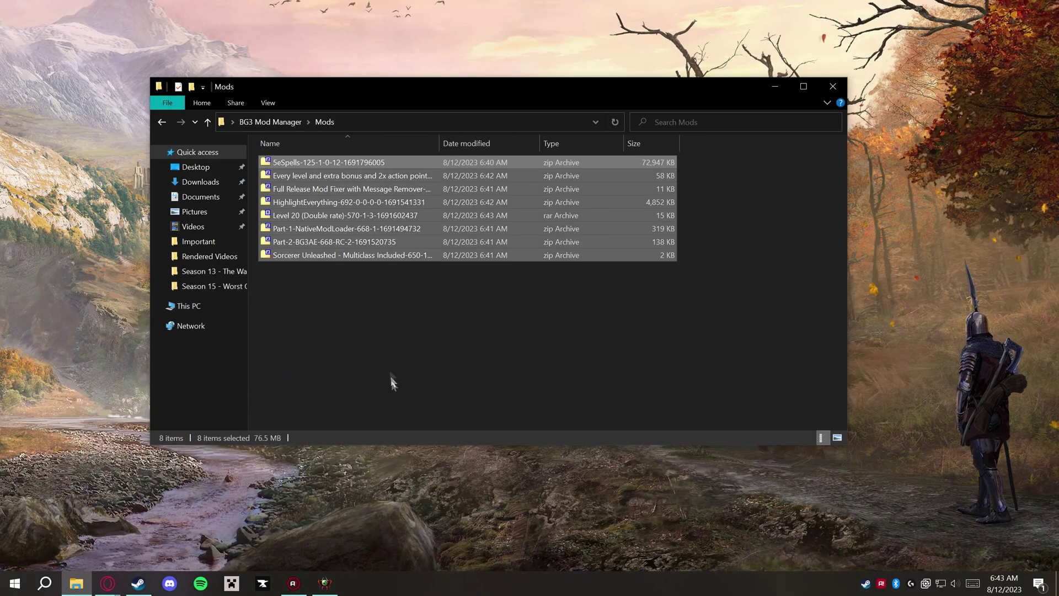
{"action": "left_click", "coordinate": [389, 378]}
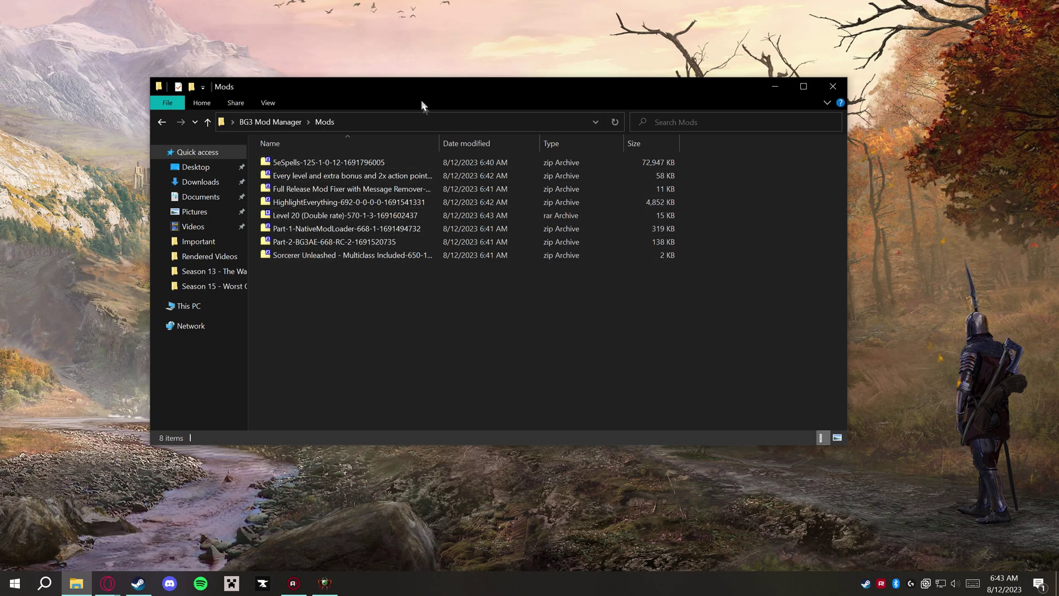
{"action": "left_click_drag", "start_coordinate": [447, 84], "coordinate": [636, 49]}
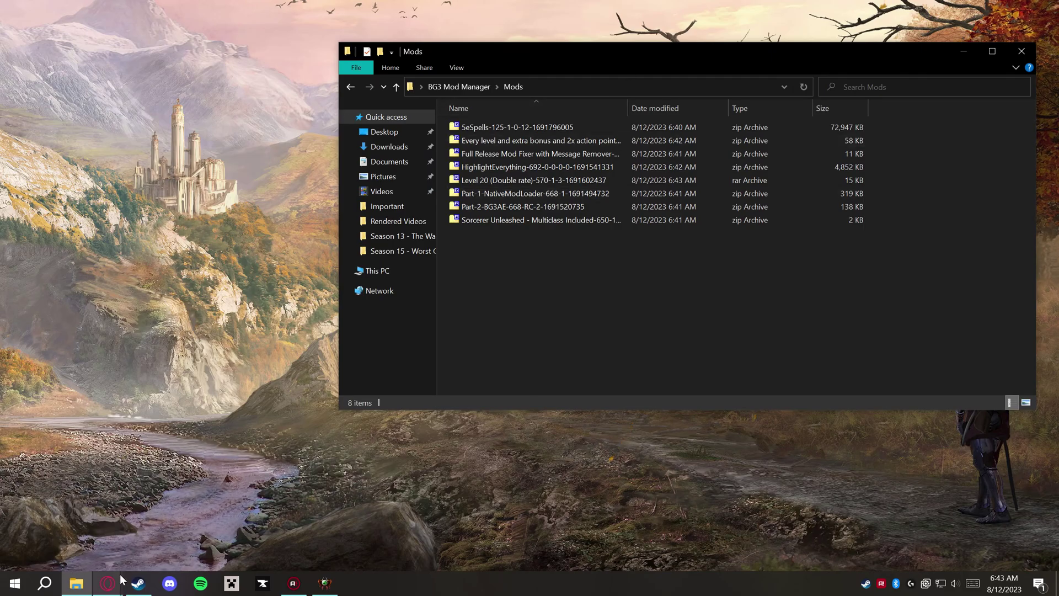
- Switch to the browser, revisit the Full Release Mod Fixer page and minimize the browser
{"action": "mouse_move", "coordinate": [107, 582]}
{"action": "left_click", "coordinate": [210, 528]}
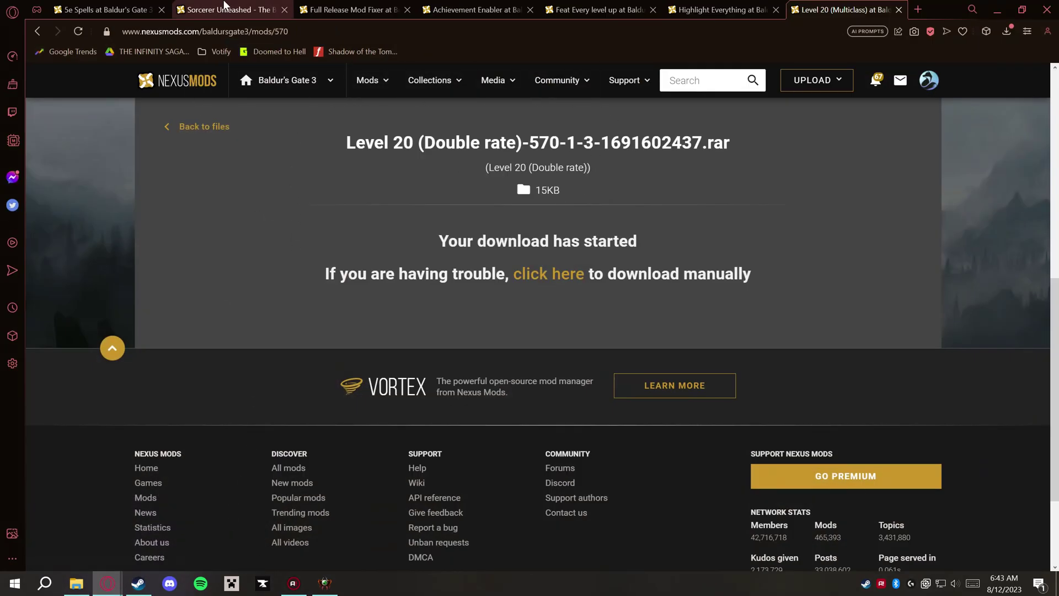
{"action": "left_click", "coordinate": [322, 8]}
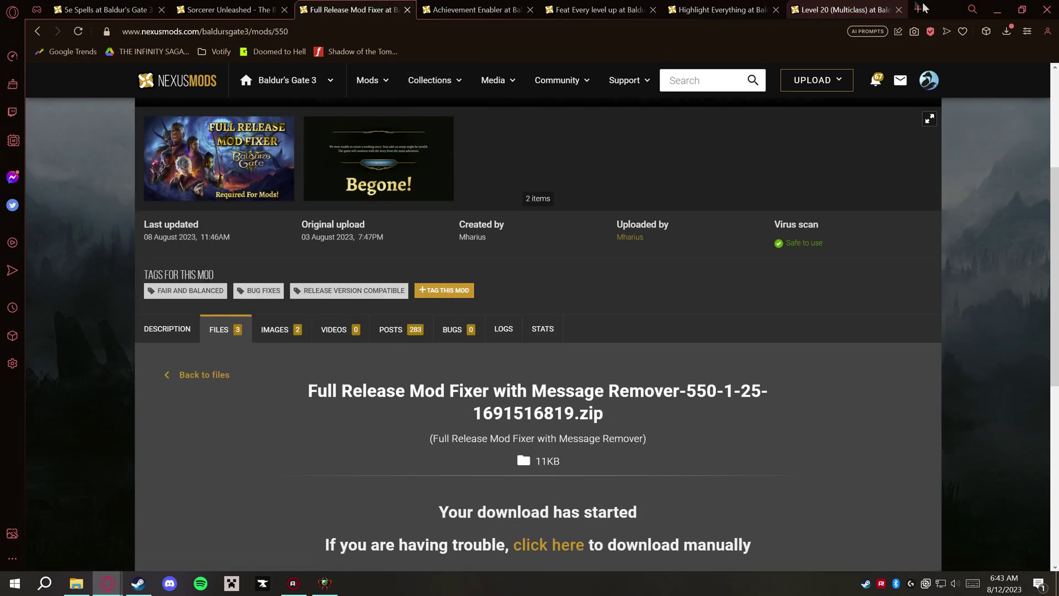
{"action": "left_click", "coordinate": [996, 10]}
- Switch to BG3 Mod Manager and import the 5eSpells archive from the Mods folder inside the desktop's BG3 Mod Manager folder
{"action": "left_click", "coordinate": [323, 583]}
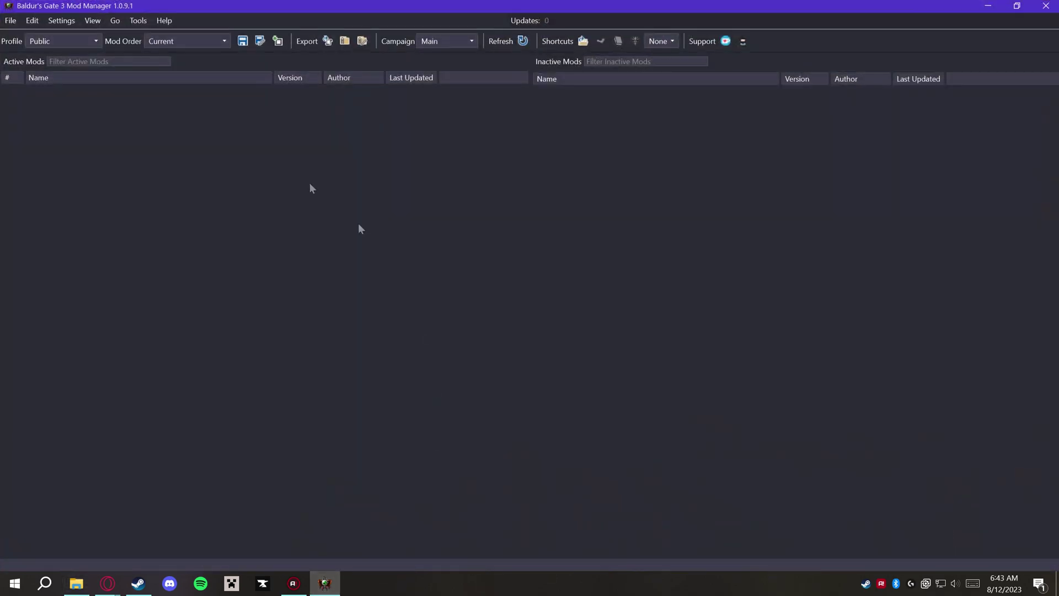
{"action": "left_click", "coordinate": [11, 22]}
{"action": "left_click", "coordinate": [46, 41]}
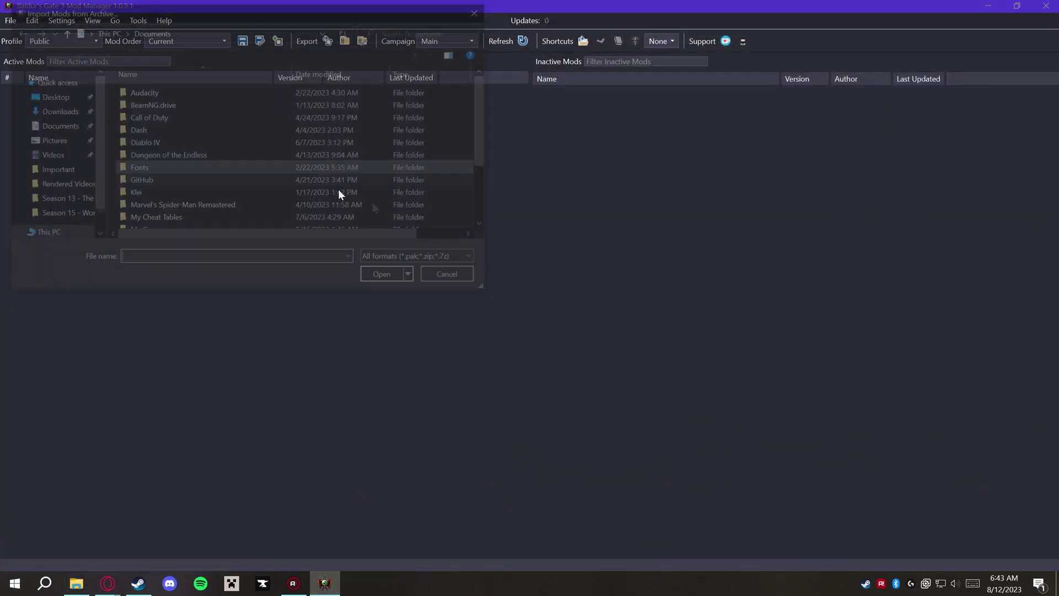
{"action": "left_click", "coordinate": [51, 96]}
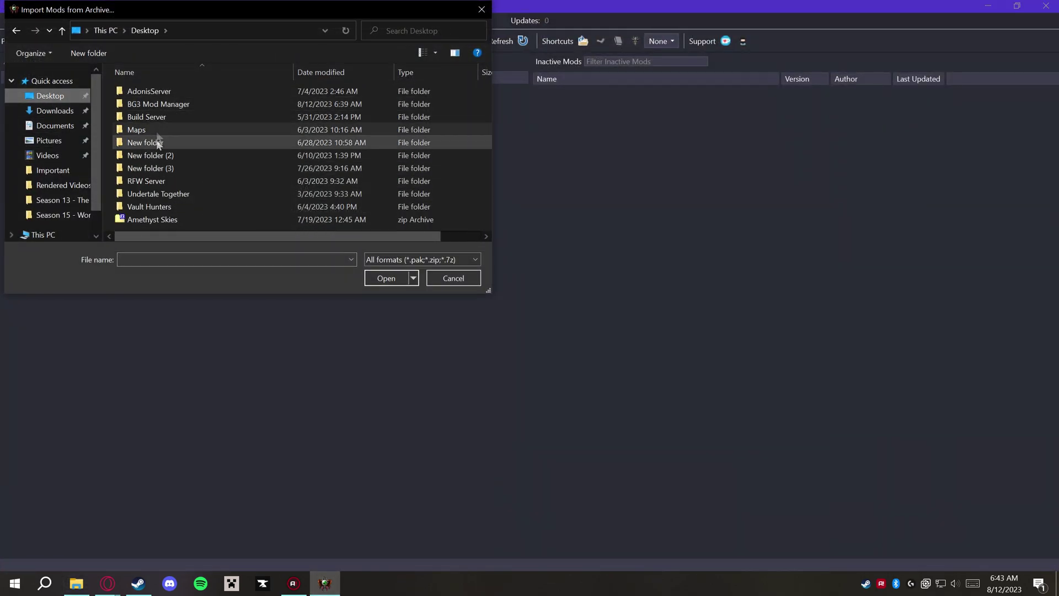
{"action": "double_click", "coordinate": [173, 107]}
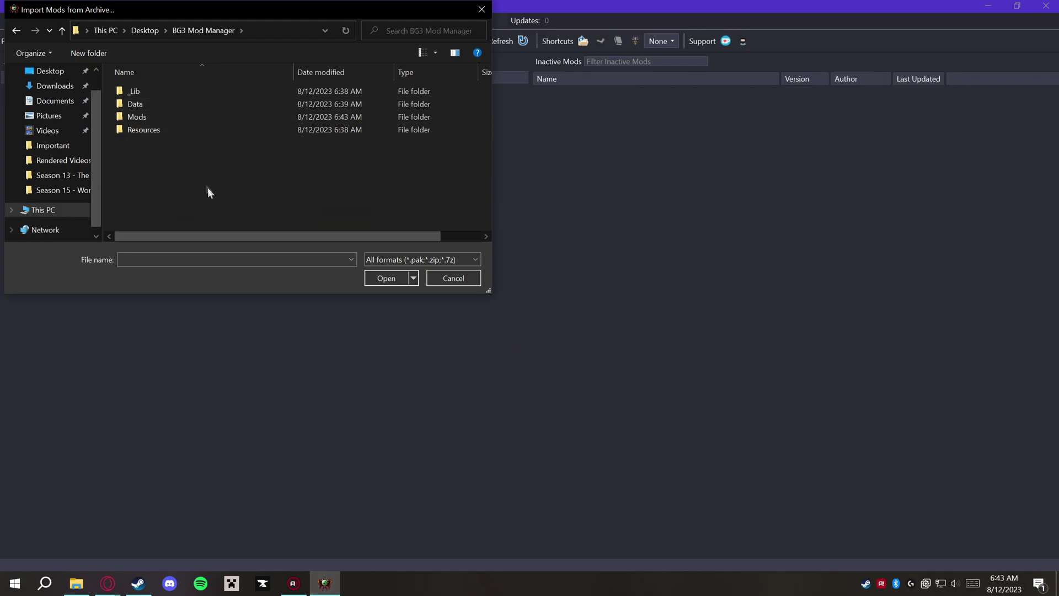
{"action": "double_click", "coordinate": [162, 118]}
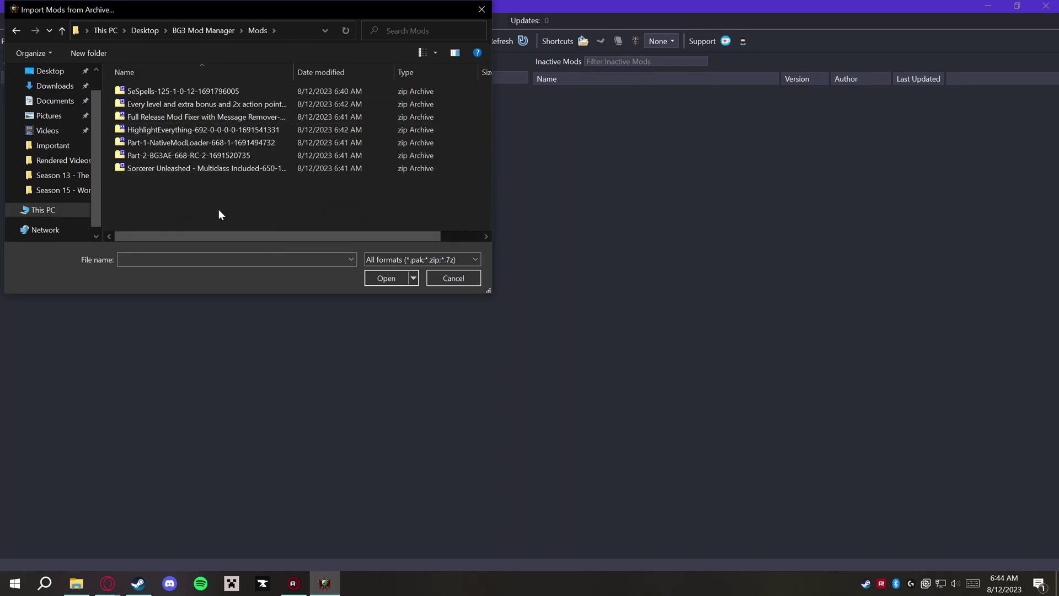
{"action": "left_click", "coordinate": [165, 92]}
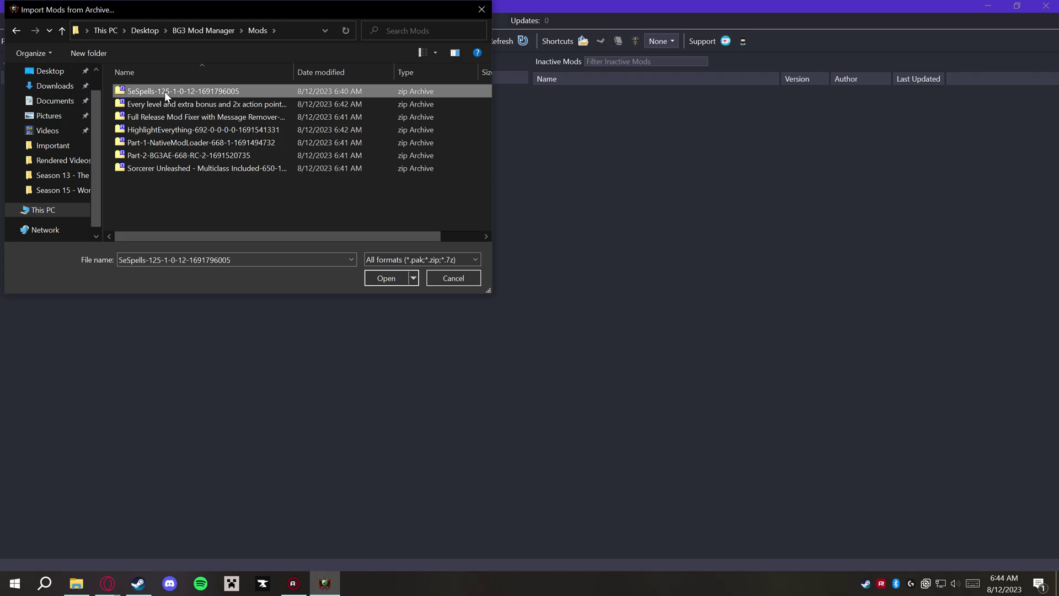
{"action": "left_click", "coordinate": [378, 280]}
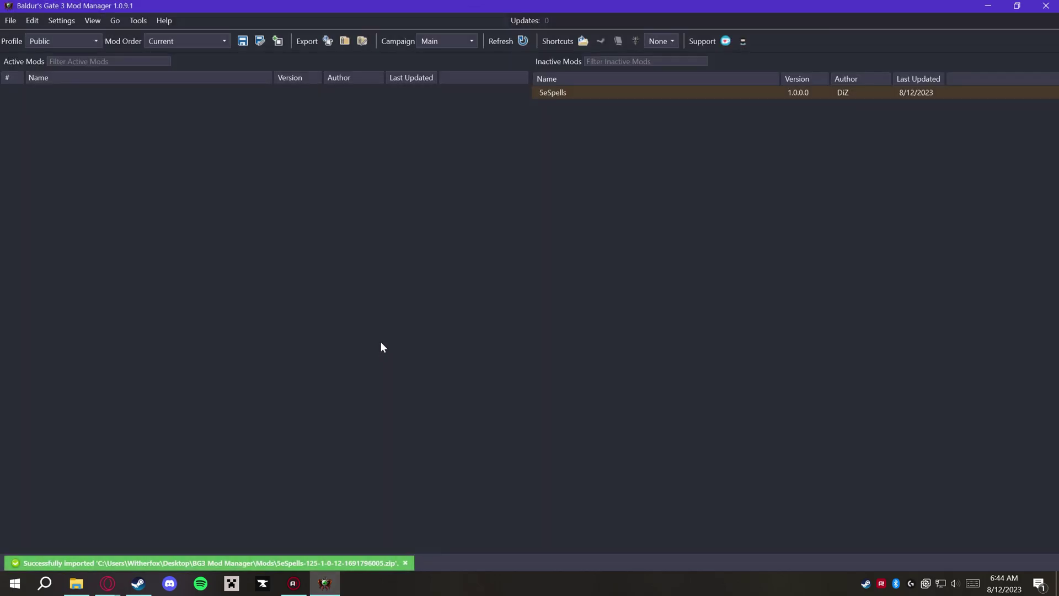
- Start another mod import and check the Feat Every level up installation instructions in the browser before returning to the file selection
{"action": "left_click", "coordinate": [14, 21]}
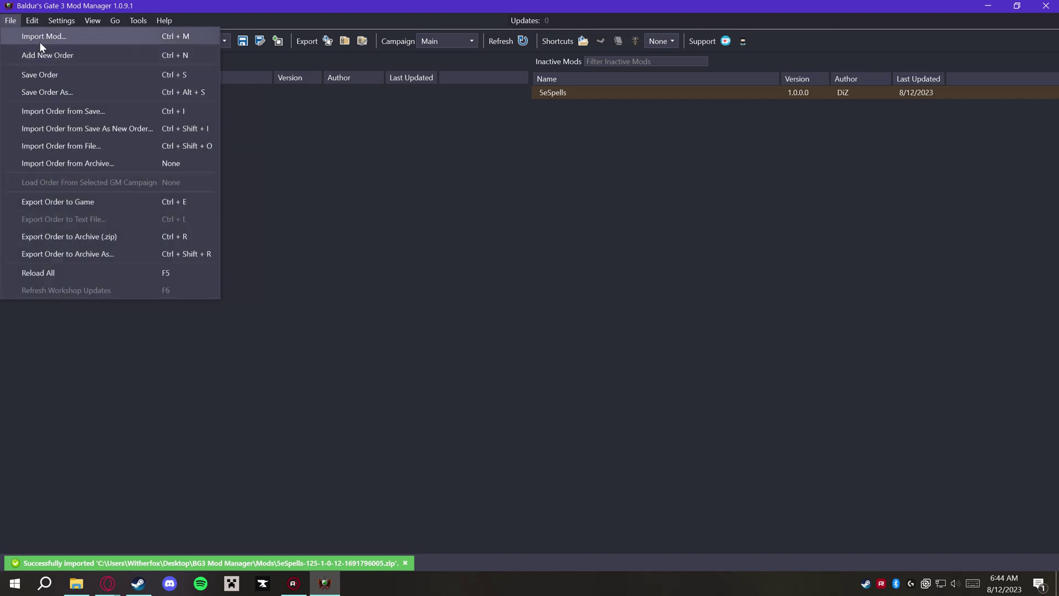
{"action": "left_click", "coordinate": [40, 34]}
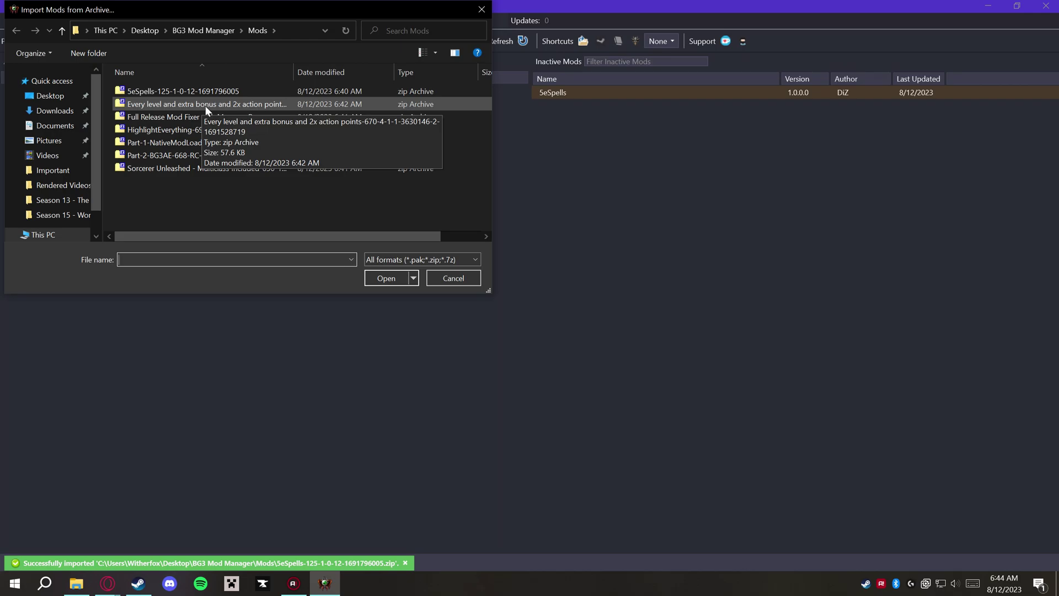
{"action": "mouse_move", "coordinate": [107, 583]}
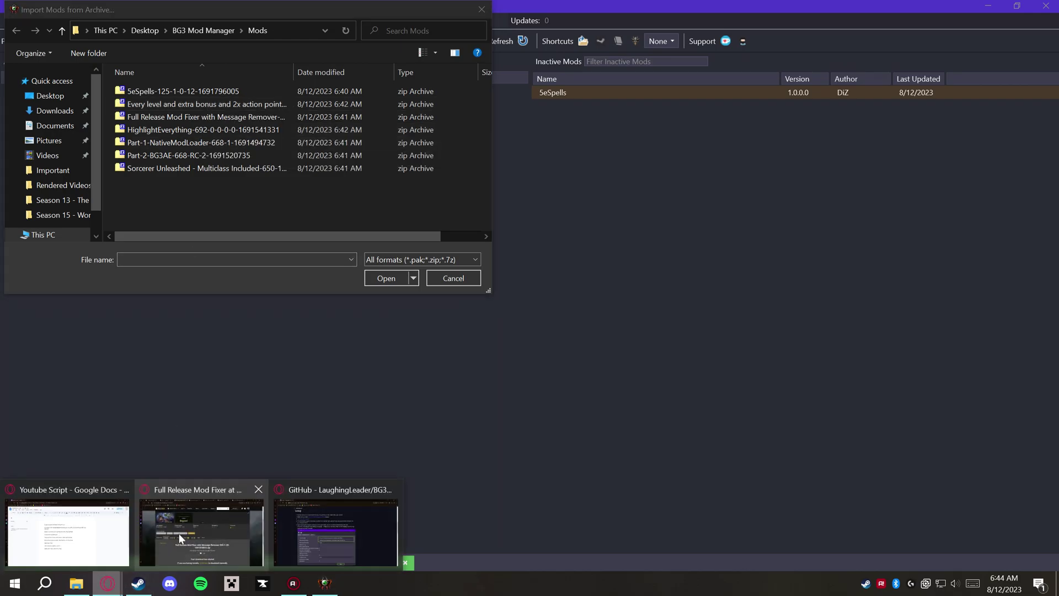
{"action": "left_click", "coordinate": [179, 533]}
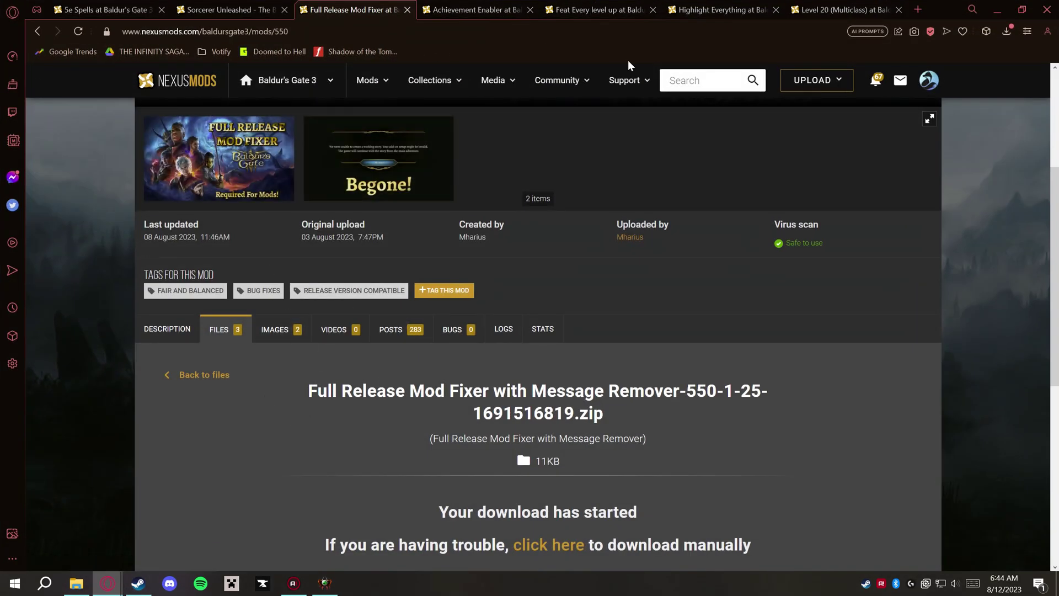
{"action": "left_click", "coordinate": [598, 9]}
{"action": "left_click", "coordinate": [214, 126]}
{"action": "left_click", "coordinate": [166, 358]}
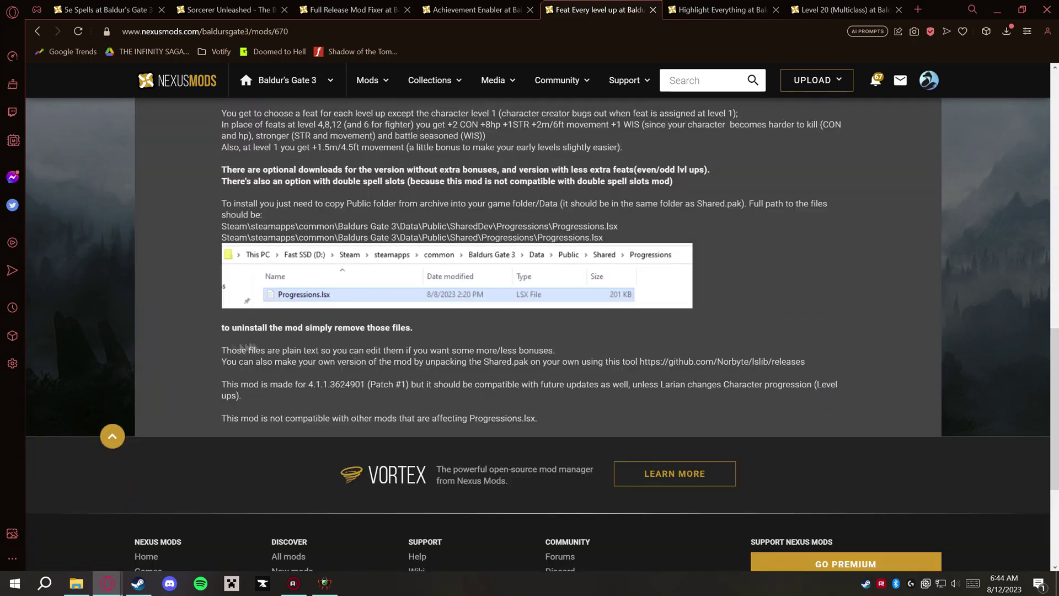
{"action": "scroll", "coordinate": [410, 208], "scroll_direction": "up", "scroll_amount": 2}
{"action": "left_click", "coordinate": [997, 10]}
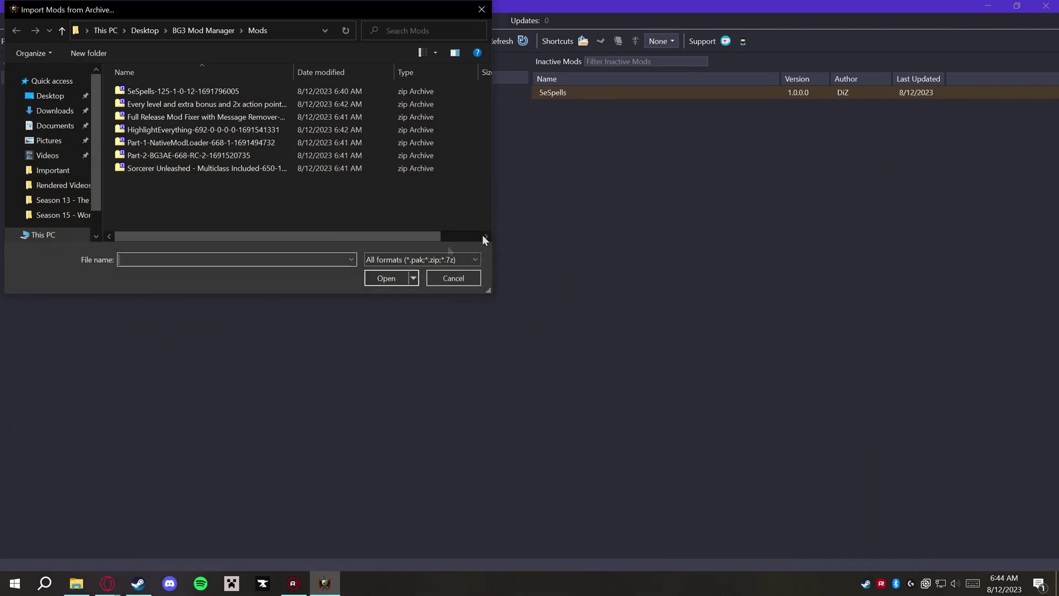
- Import the Full Release Mod Fixer with Message Remover archive and move 5eSpells to the active mods
{"action": "left_click", "coordinate": [176, 119]}
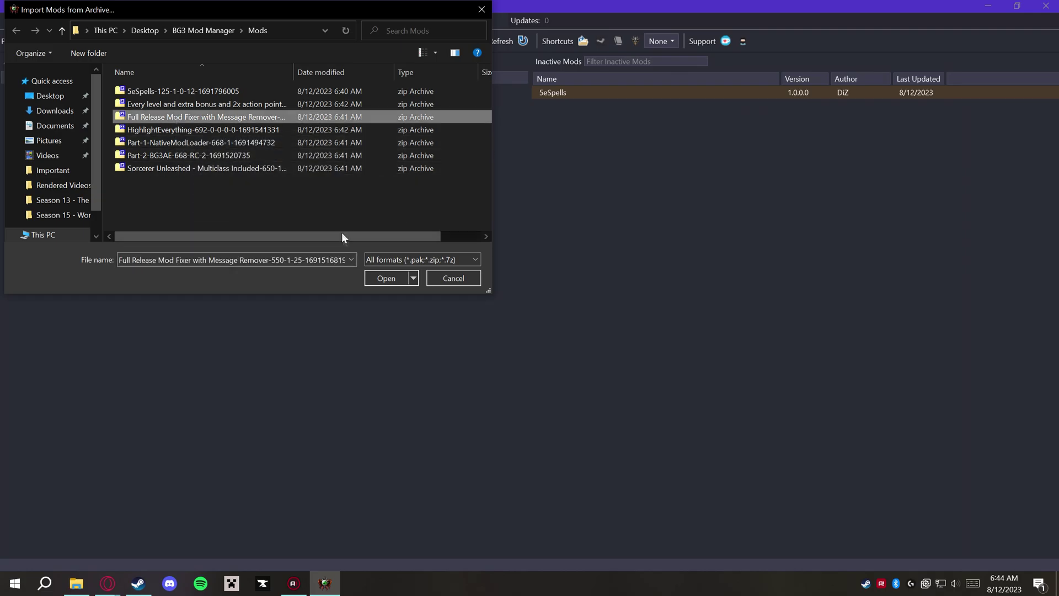
{"action": "left_click", "coordinate": [386, 279]}
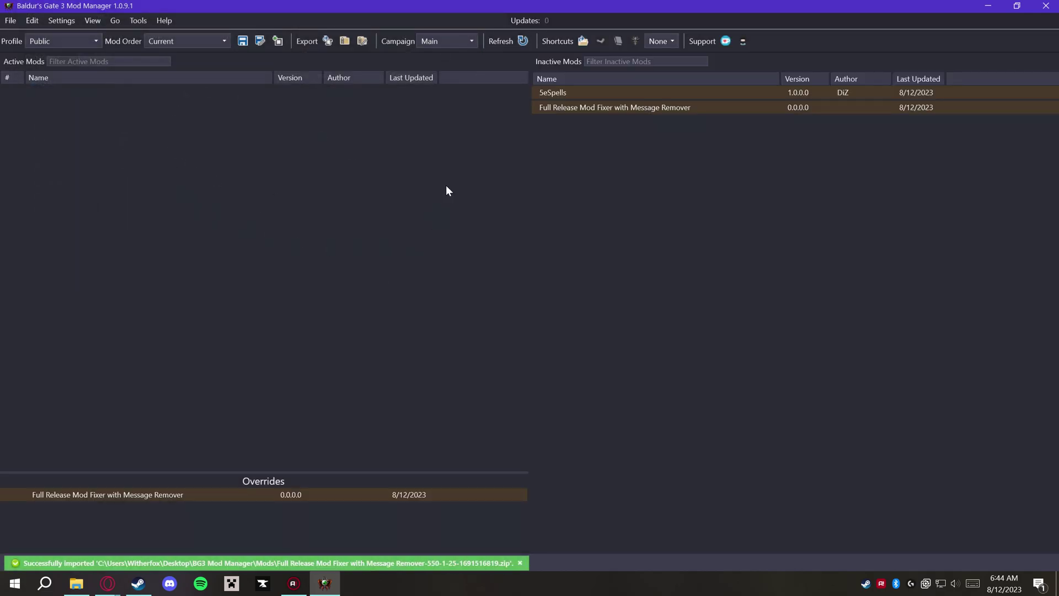
{"action": "left_click_drag", "start_coordinate": [634, 92], "coordinate": [468, 157]}
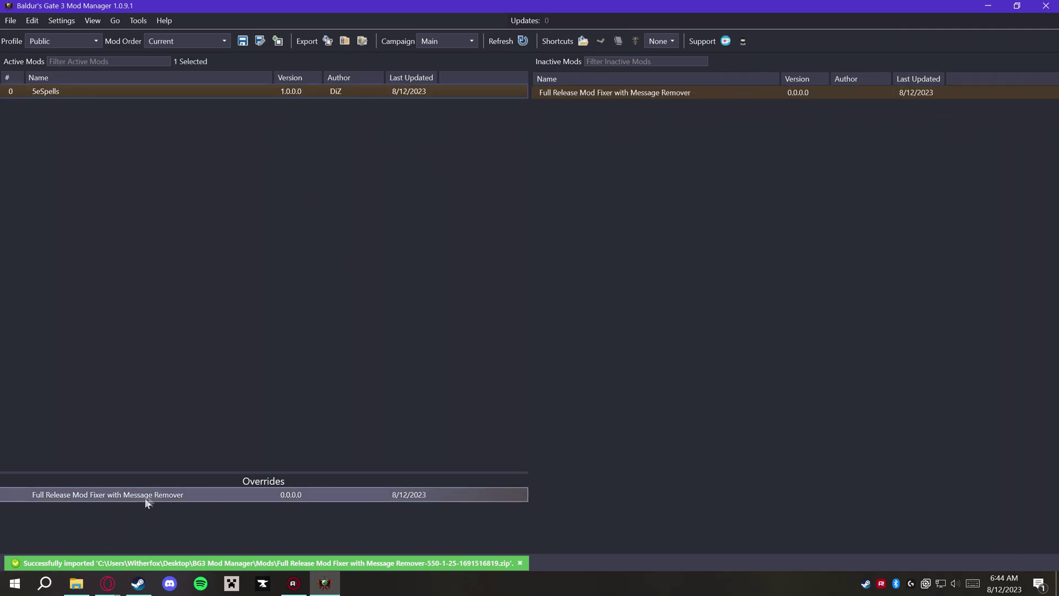
- Open the file location of the Full Release Mod Fixer override, inspect the game's Mods folder, and close it
{"action": "right_click", "coordinate": [313, 494]}
{"action": "left_click", "coordinate": [408, 411]}
{"action": "left_click_drag", "start_coordinate": [606, 194], "coordinate": [717, 111]}
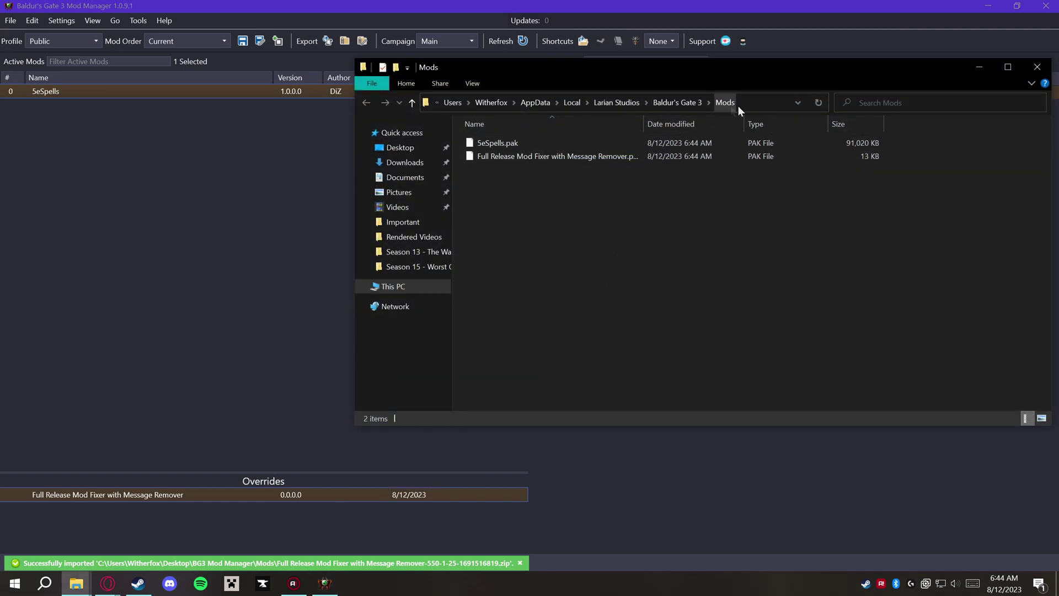
{"action": "left_click_drag", "start_coordinate": [788, 76], "coordinate": [623, 96]}
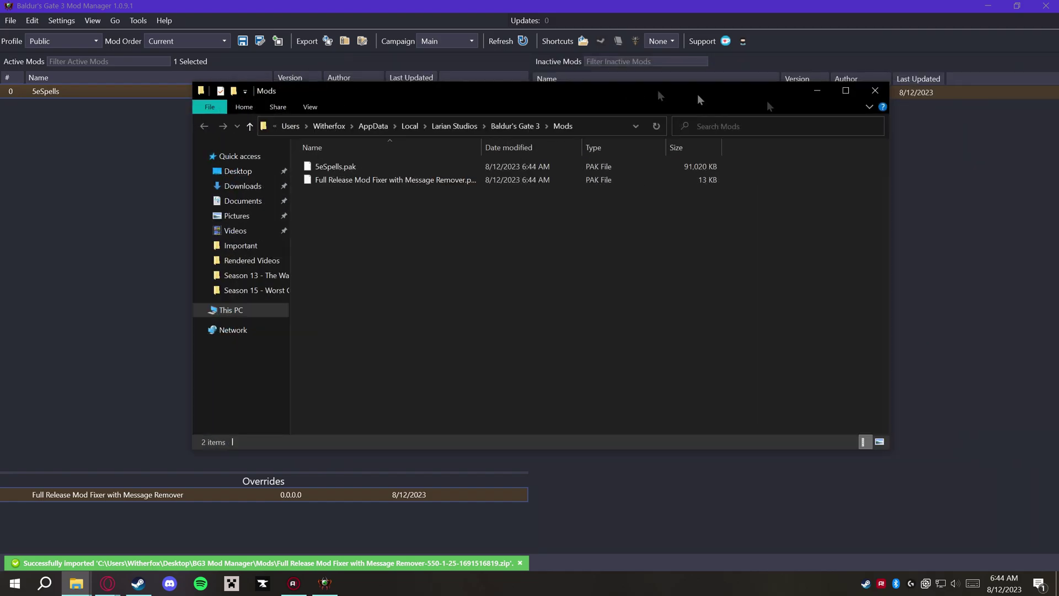
{"action": "left_click", "coordinate": [878, 92]}
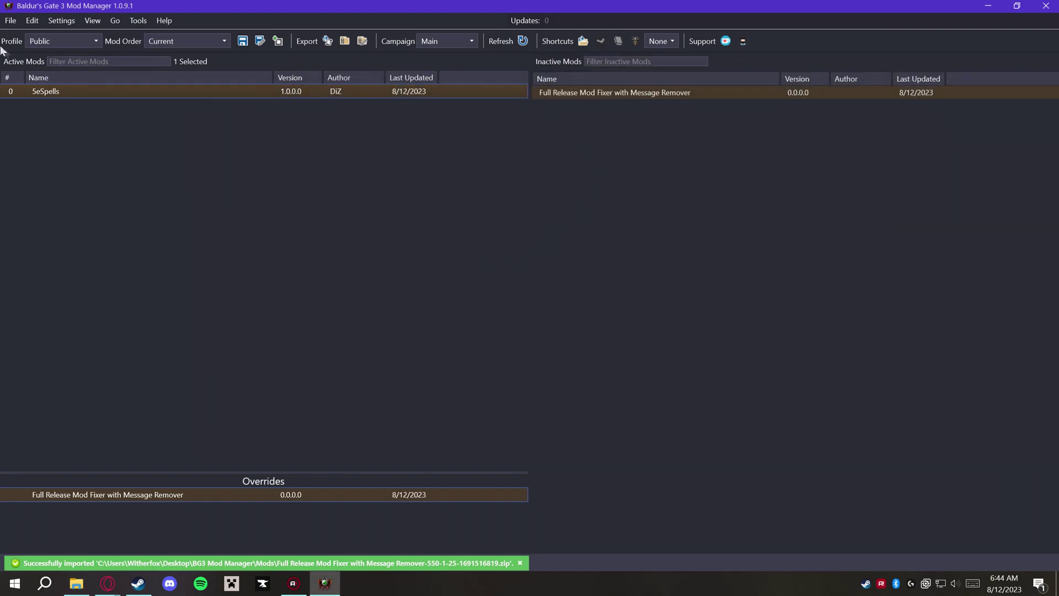
- Import the Sorcerer Unleashed - Multiclass Included archive and move Sorcerer Unleashed to the active mods below 5eSpells
{"action": "left_click", "coordinate": [10, 20]}
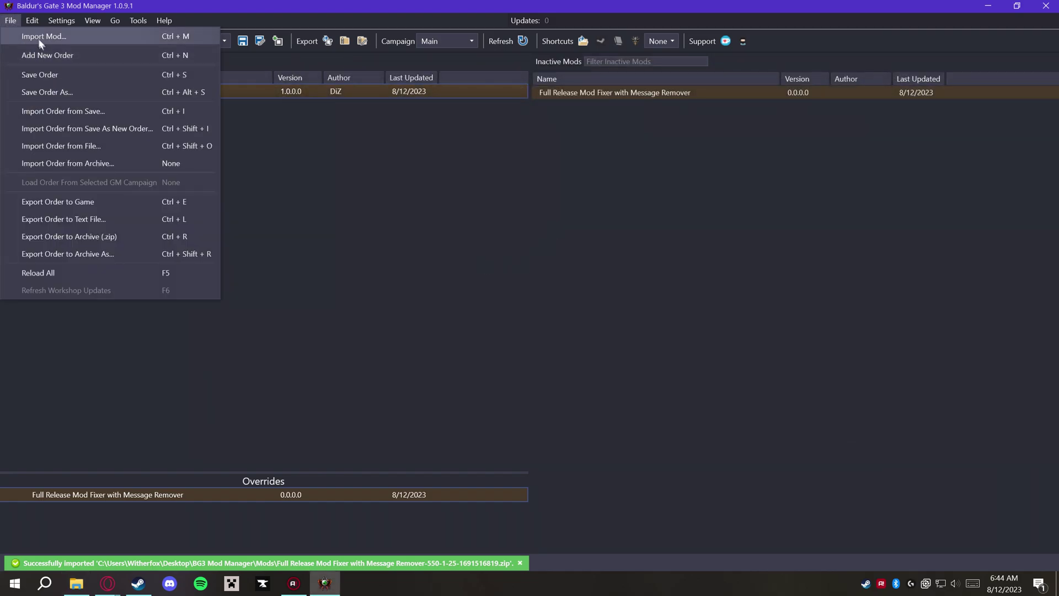
{"action": "left_click", "coordinate": [37, 36]}
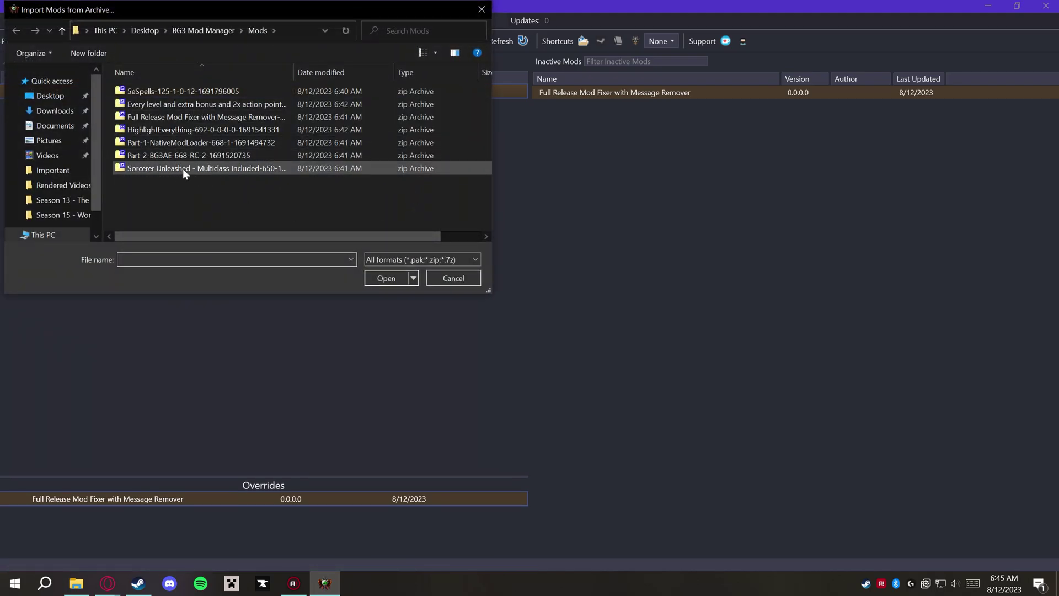
{"action": "left_click", "coordinate": [183, 168]}
{"action": "left_click", "coordinate": [386, 278]}
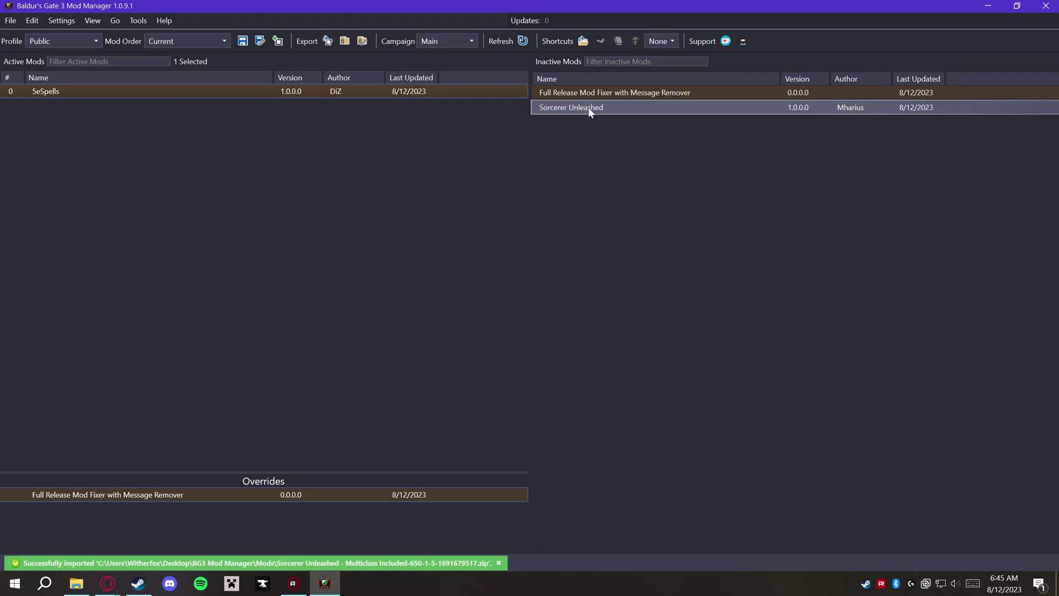
{"action": "left_click_drag", "start_coordinate": [589, 108], "coordinate": [364, 160]}
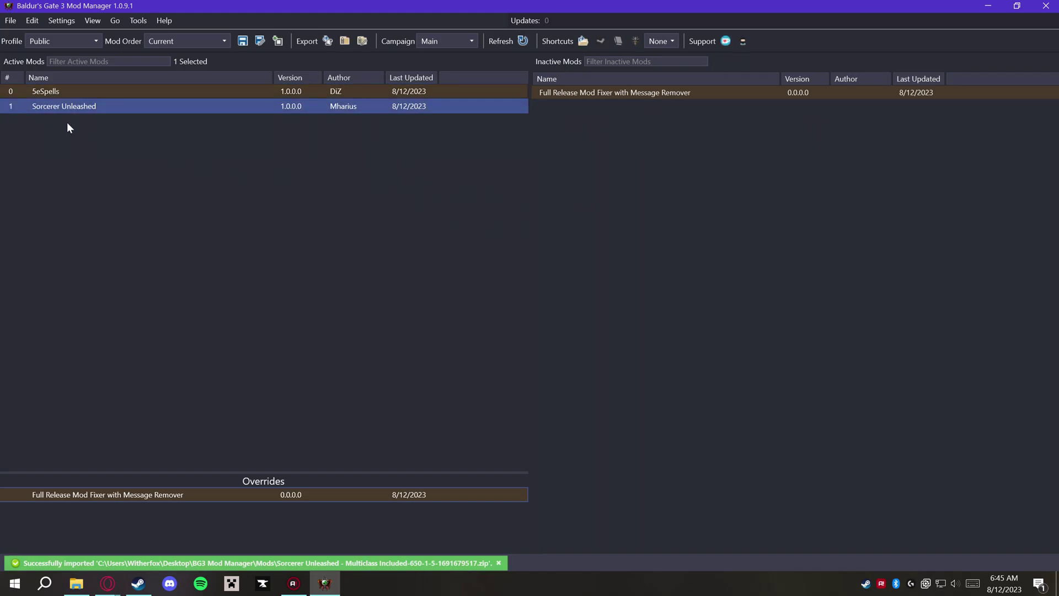
- Import the HighlightEverything archive and try to move HighlightEverything to the active mods
{"action": "left_click", "coordinate": [11, 20]}
{"action": "left_click", "coordinate": [33, 34]}
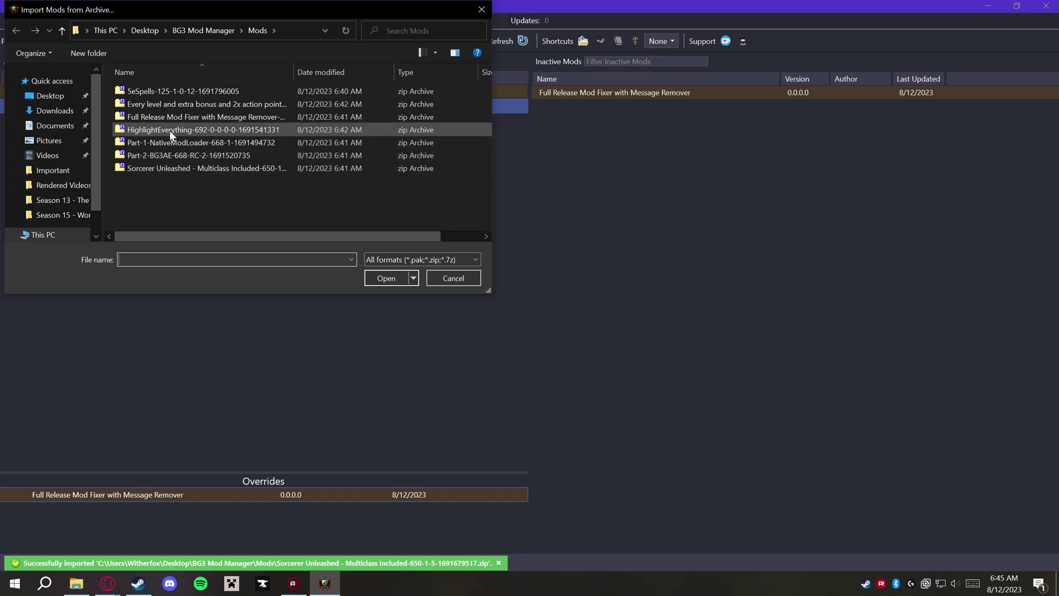
{"action": "left_click_drag", "start_coordinate": [252, 15], "coordinate": [378, 151]}
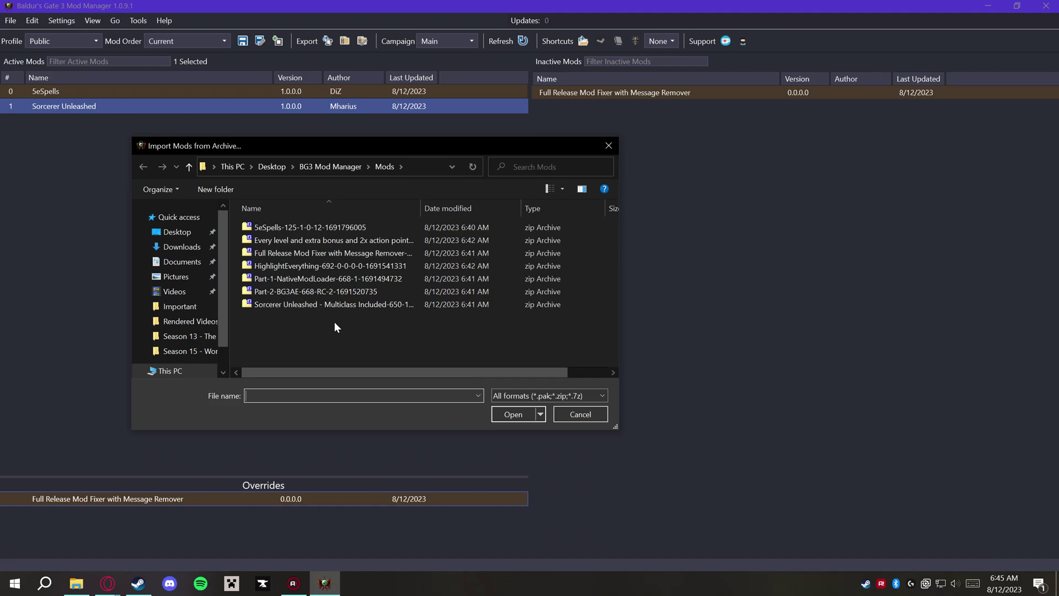
{"action": "type", "text": "++"}
{"action": "left_click", "coordinate": [302, 265]}
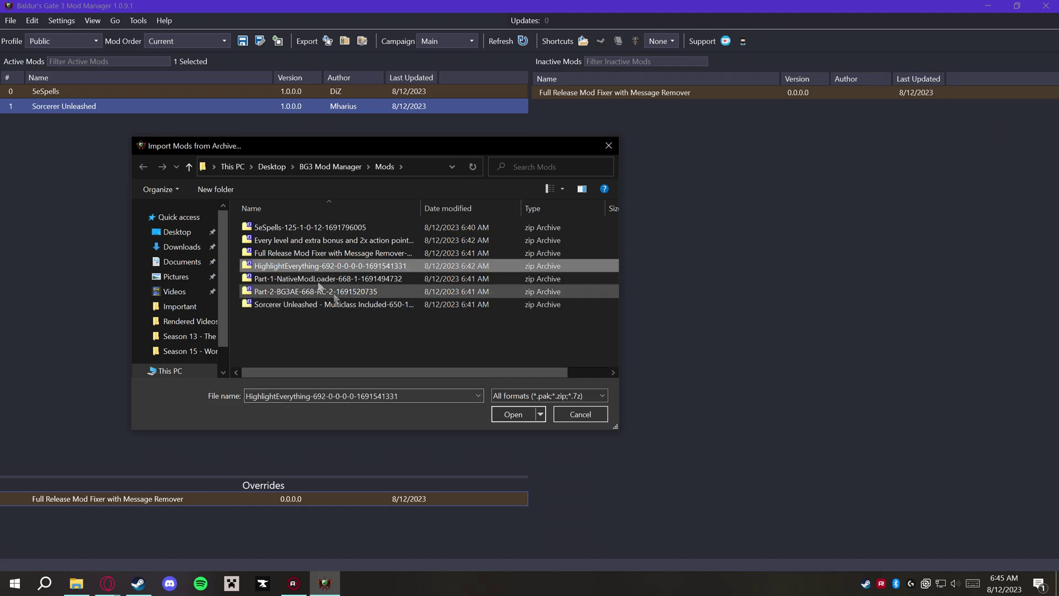
{"action": "left_click", "coordinate": [513, 414]}
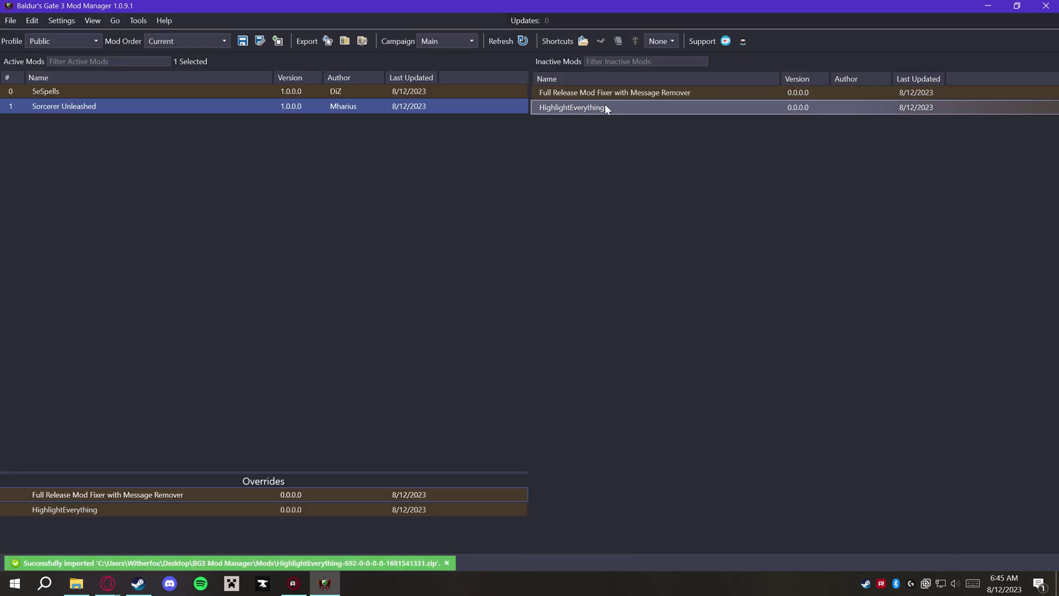
{"action": "left_click", "coordinate": [605, 106]}
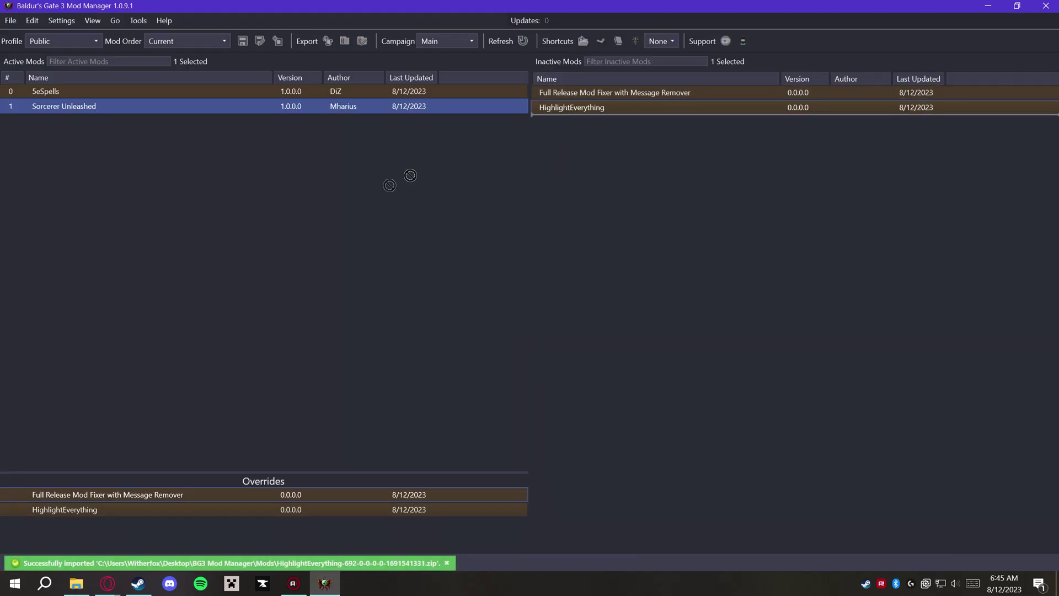
- Open the file location of the HighlightEverything override, check its pak file, and close the folder
{"action": "right_click", "coordinate": [91, 510]}
{"action": "left_click", "coordinate": [144, 429]}
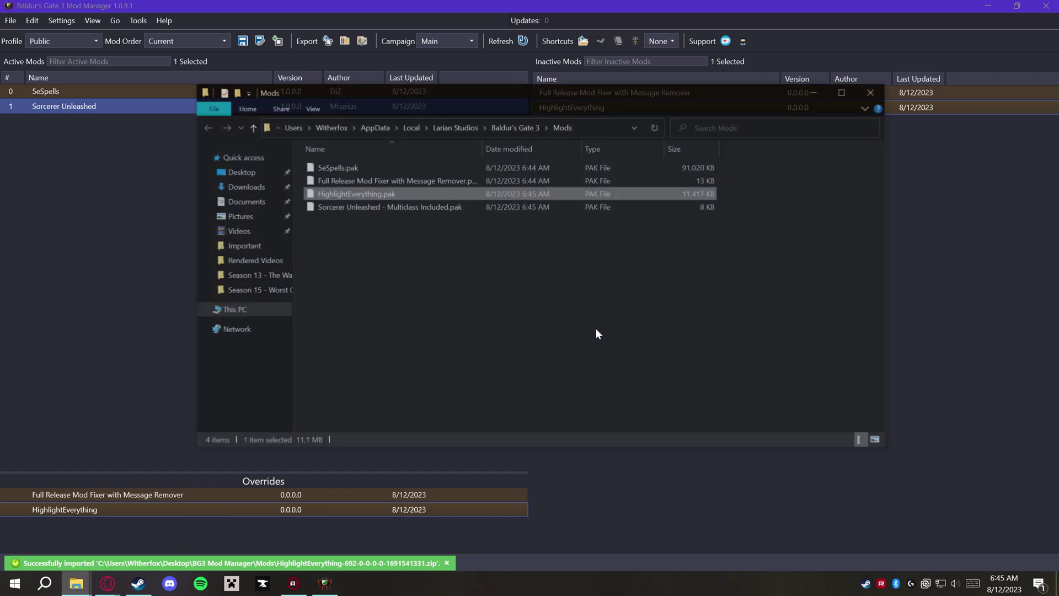
{"action": "left_click", "coordinate": [363, 248]}
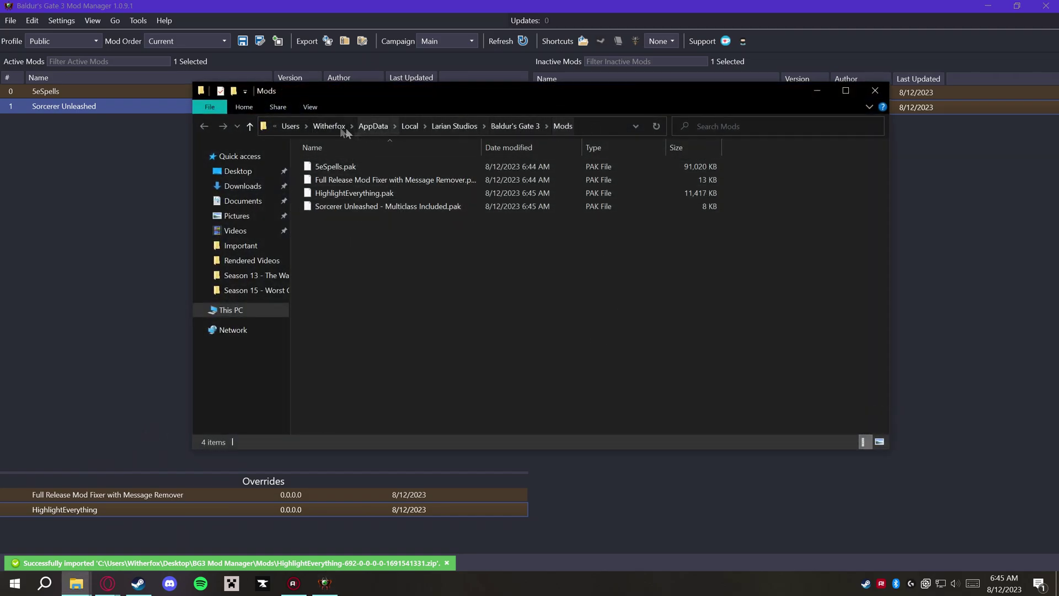
{"action": "left_click", "coordinate": [877, 91]}
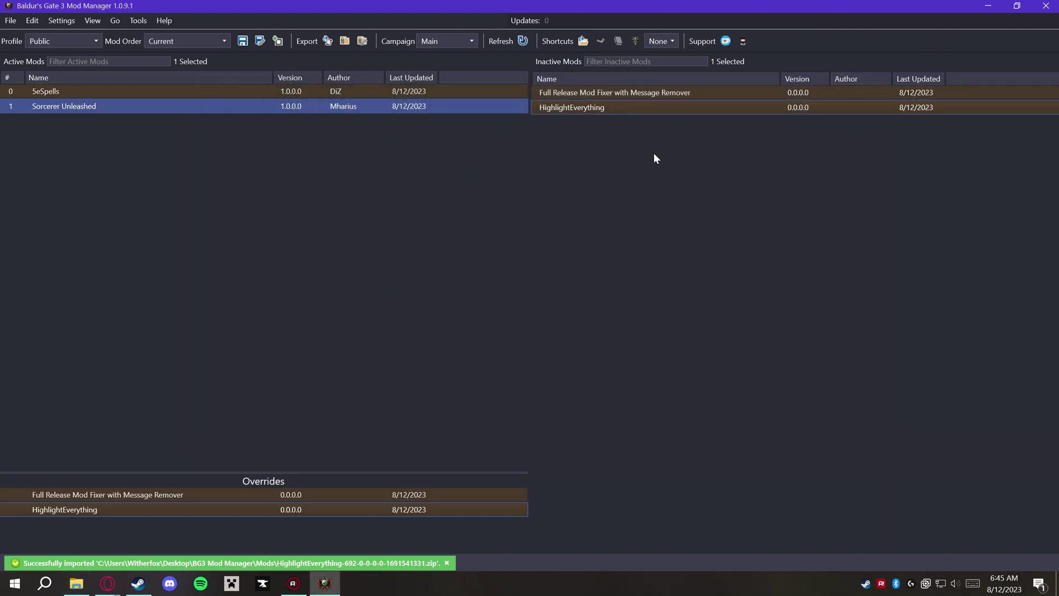
- Minimize the mod manager, switch to the Nexus Mods browser window and close the 5e Spells, Sorcerer Unleashed and Full Release Mod Fixer pages
{"action": "left_click", "coordinate": [987, 6]}
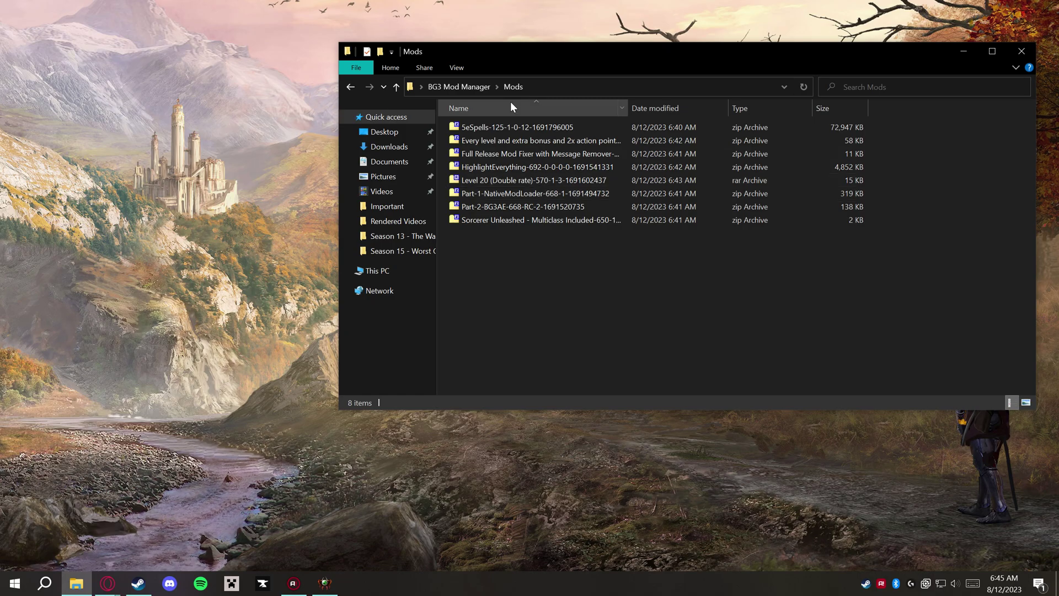
{"action": "left_click_drag", "start_coordinate": [531, 51], "coordinate": [416, 95]}
{"action": "mouse_move", "coordinate": [107, 583]}
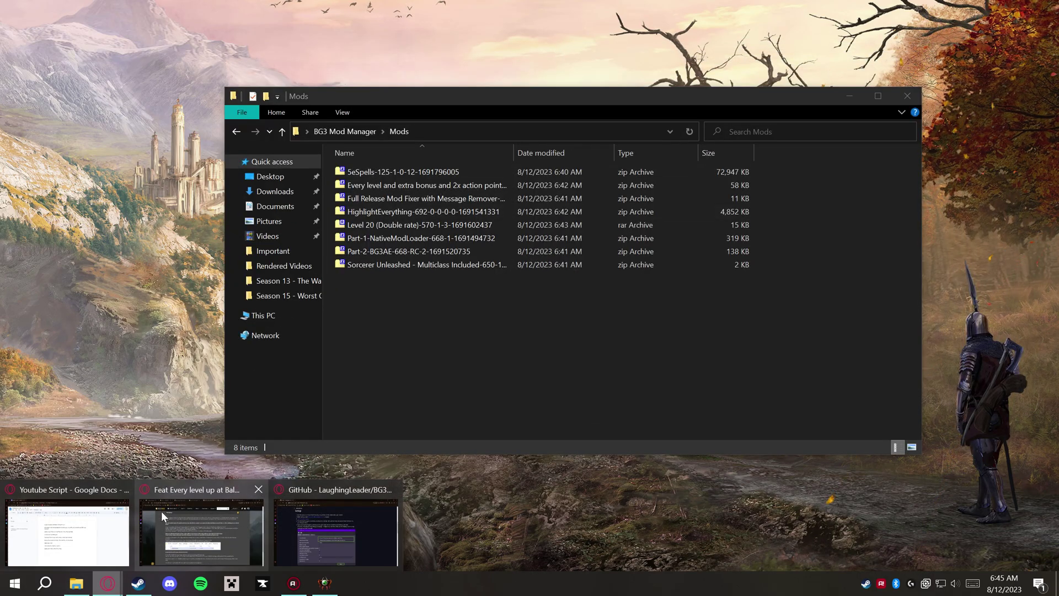
{"action": "left_click", "coordinate": [161, 510]}
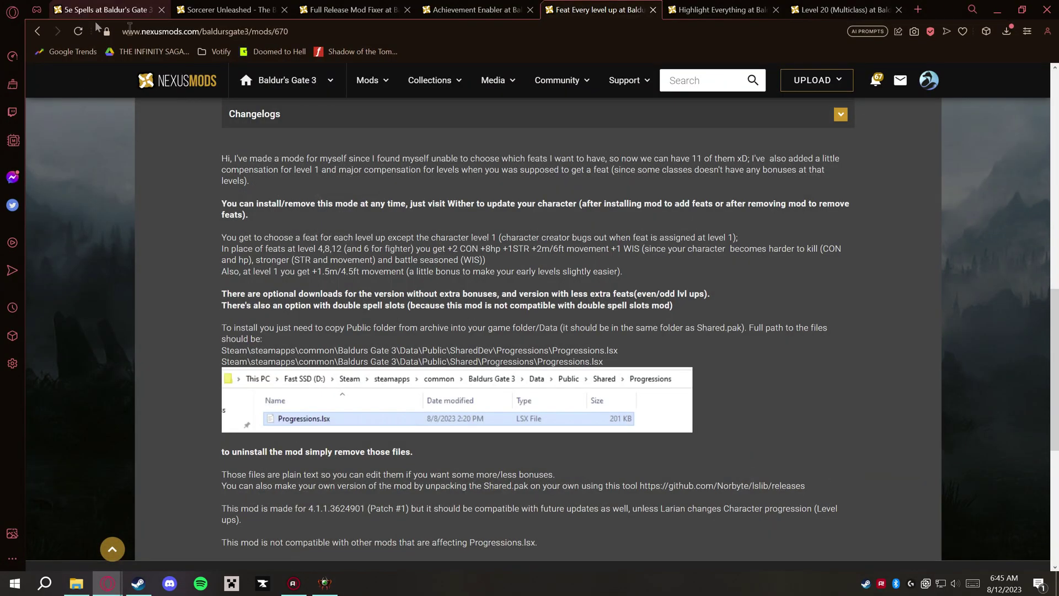
{"action": "left_click", "coordinate": [162, 10]}
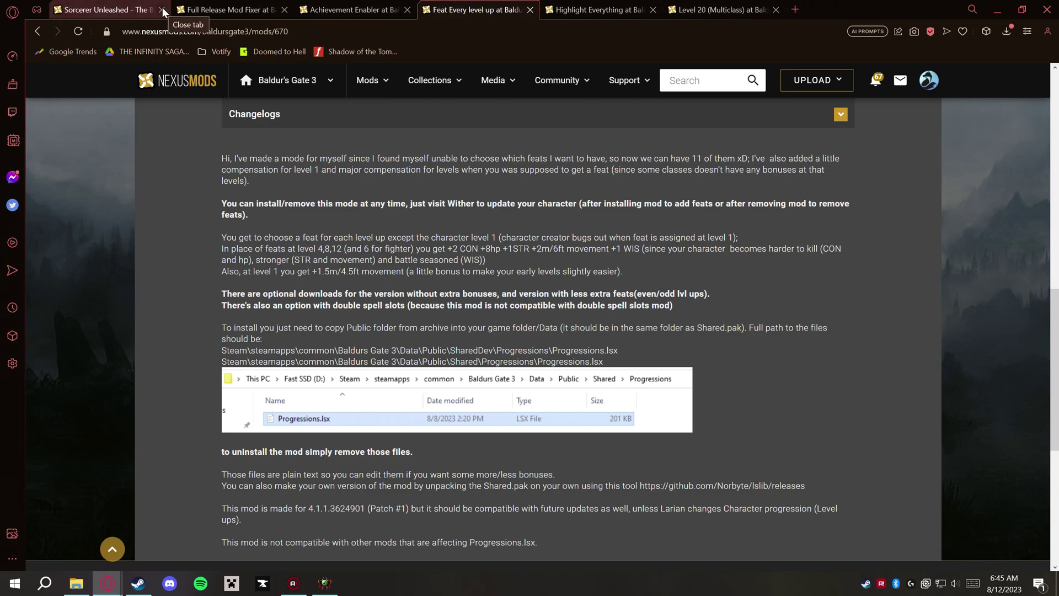
{"action": "left_click", "coordinate": [162, 10]}
{"action": "left_click", "coordinate": [161, 10]}
- Examine the example bin folder path in the Achievement Enabler page's installation instructions
{"action": "left_click", "coordinate": [118, 10]}
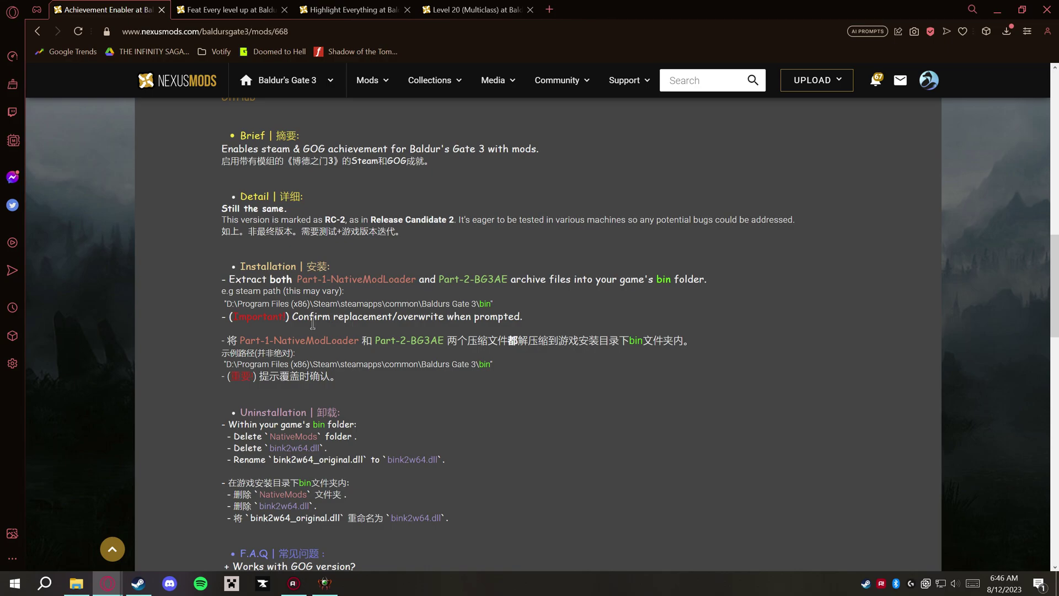
{"action": "left_click_drag", "start_coordinate": [493, 302], "coordinate": [223, 303]}
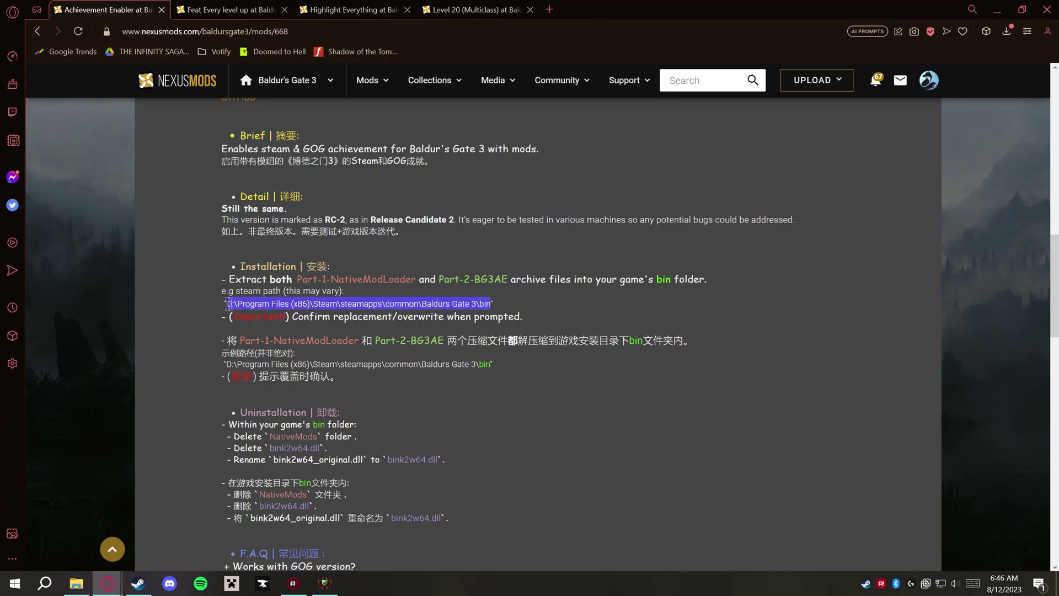
{"action": "left_click", "coordinate": [564, 305]}
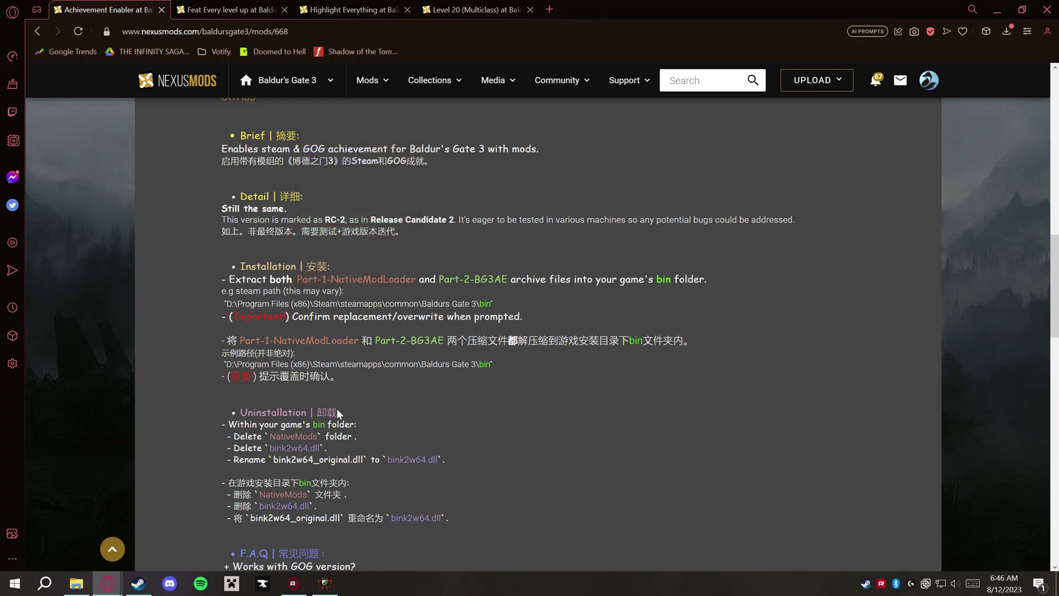
- Switch to Steam, browse Baldur's Gate 3's local files, minimize Steam and open the game's bin folder
{"action": "left_click", "coordinate": [138, 582]}
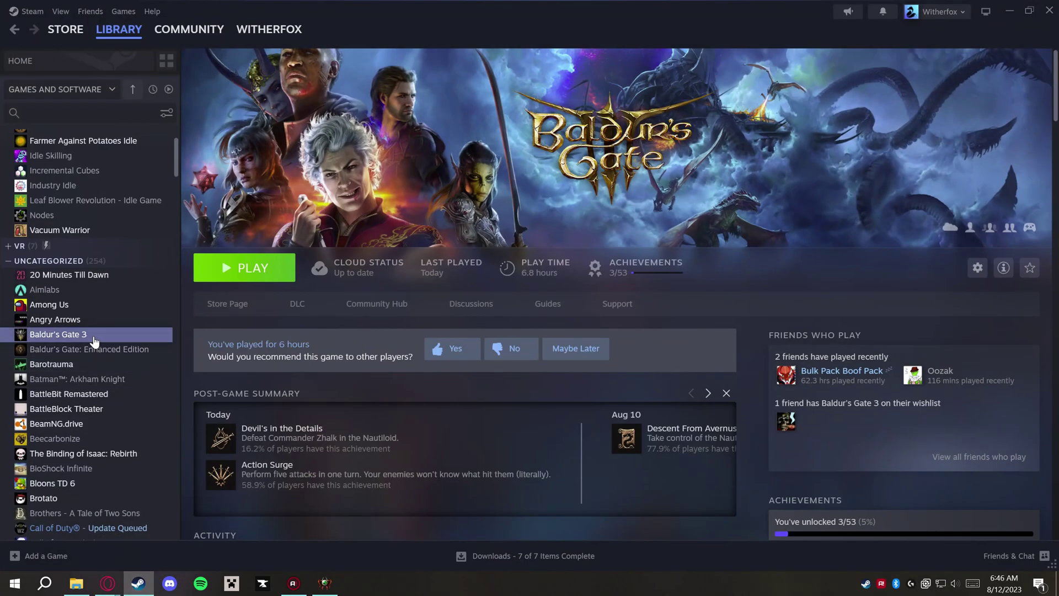
{"action": "right_click", "coordinate": [95, 337]}
{"action": "mouse_move", "coordinate": [132, 409]}
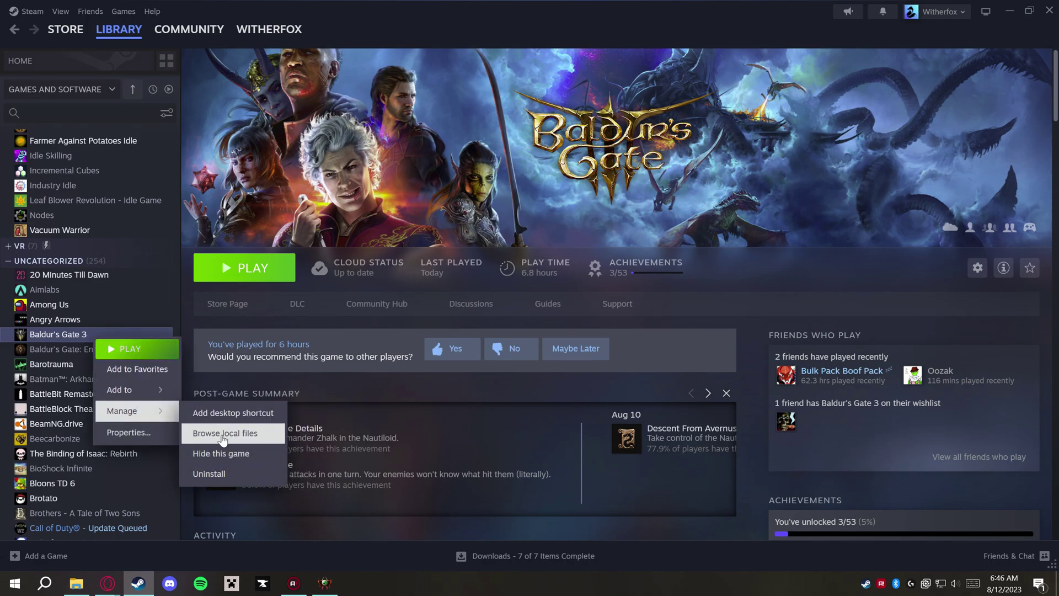
{"action": "left_click", "coordinate": [250, 438]}
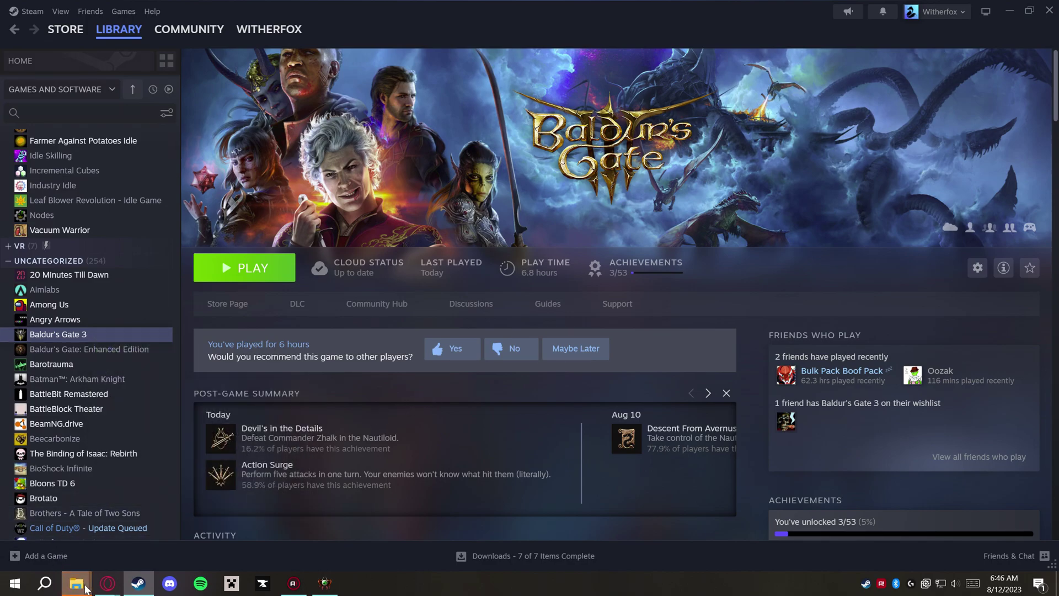
{"action": "left_click", "coordinate": [1009, 11]}
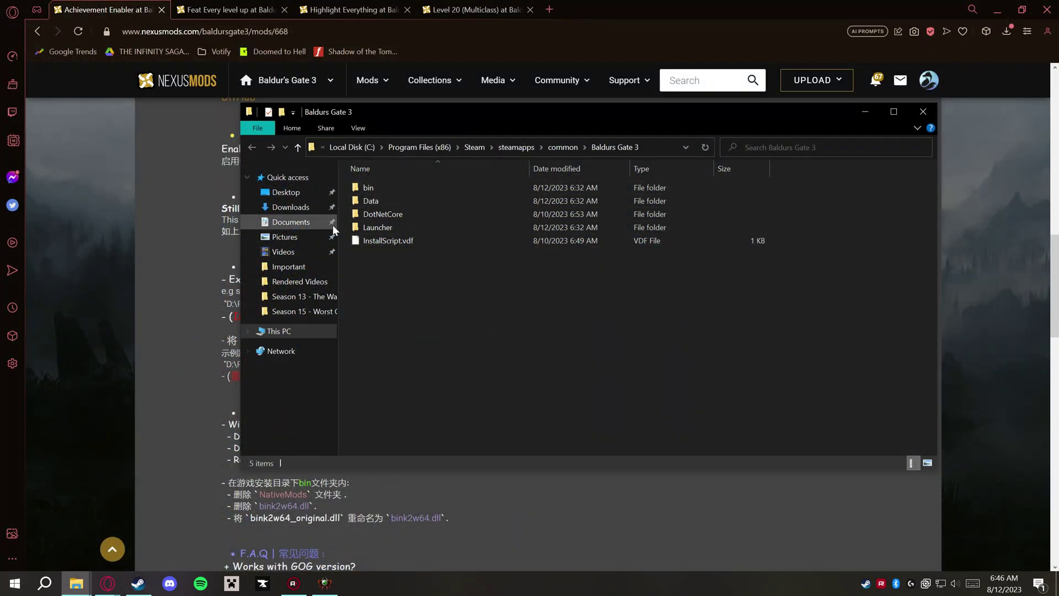
{"action": "left_click_drag", "start_coordinate": [488, 112], "coordinate": [444, 157]}
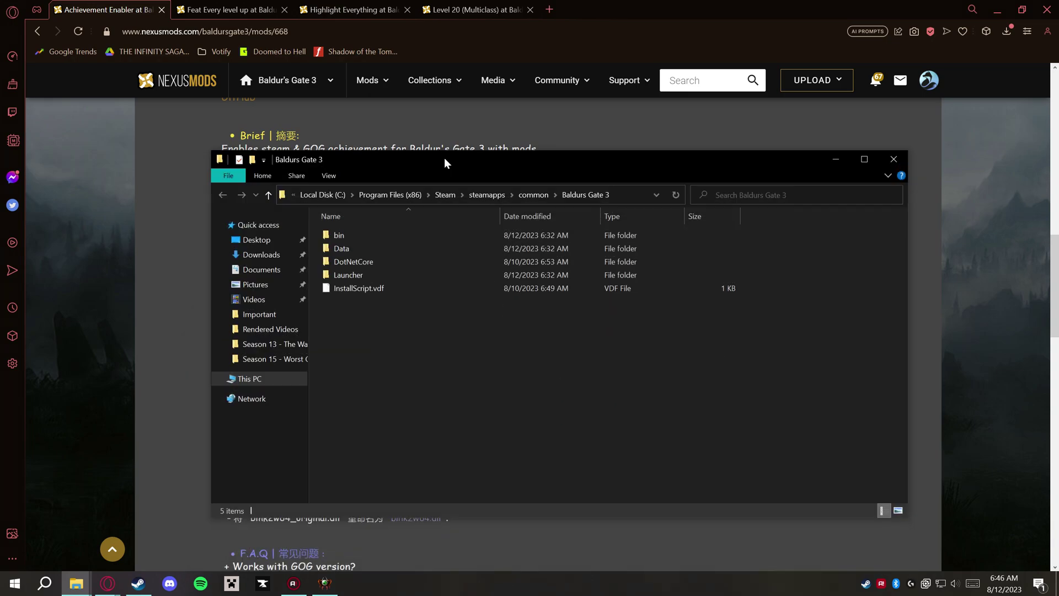
{"action": "double_click", "coordinate": [362, 234]}
- Place the Mods folder window beside the bin folder, recheck the Achievement Enabler instructions, and bring both folders back up
{"action": "mouse_move", "coordinate": [86, 589]}
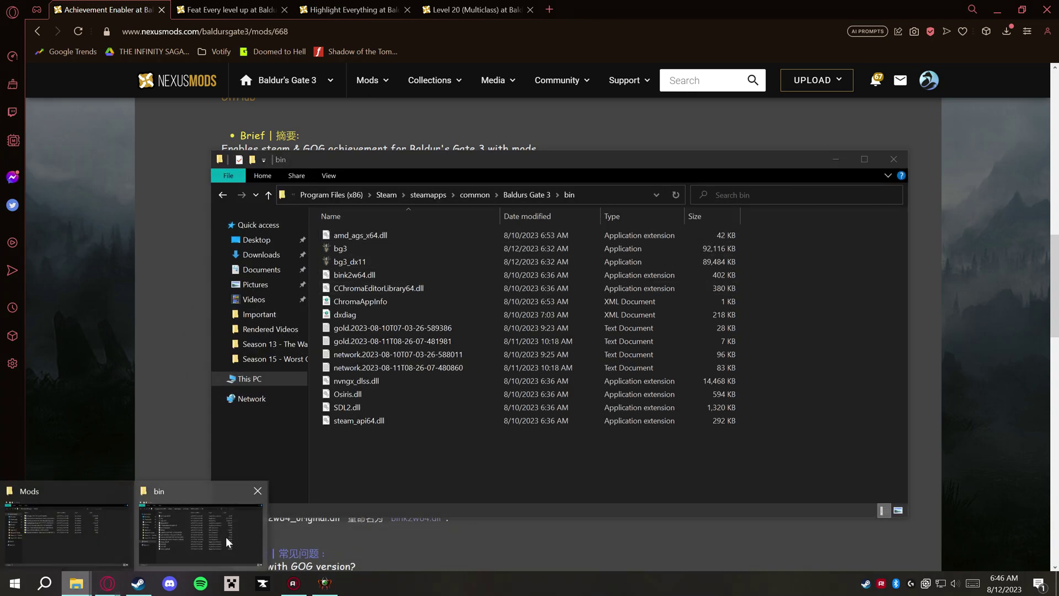
{"action": "left_click", "coordinate": [53, 538]}
{"action": "left_click_drag", "start_coordinate": [450, 109], "coordinate": [666, 193]}
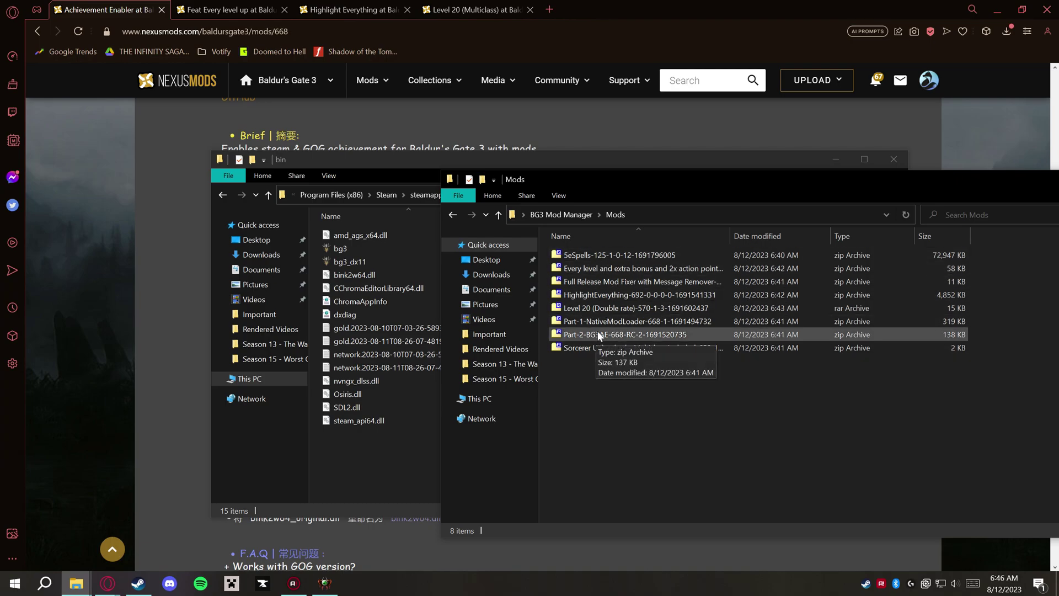
{"action": "left_click", "coordinate": [171, 296]}
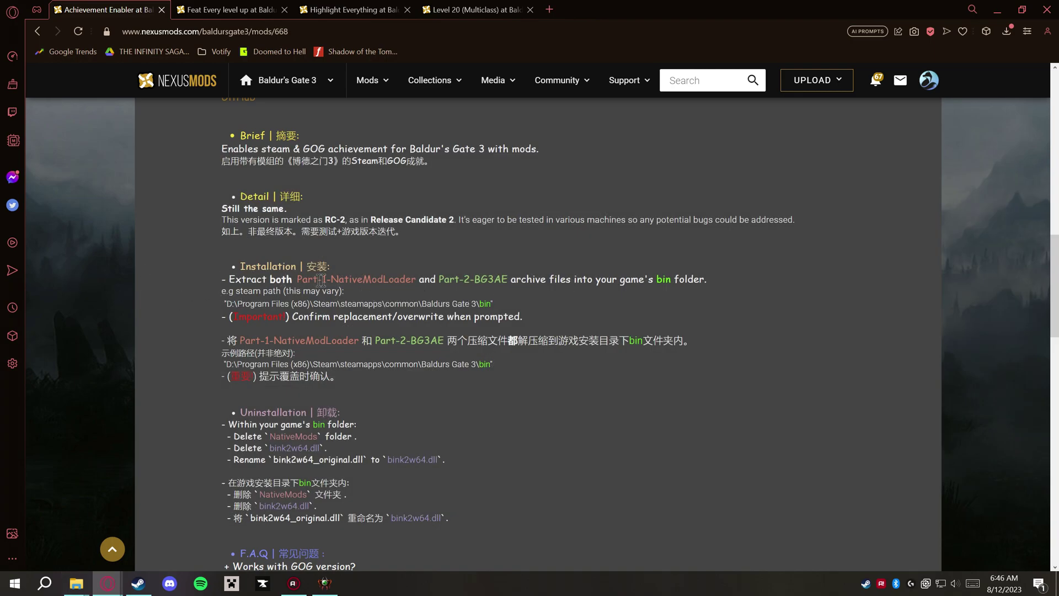
{"action": "mouse_move", "coordinate": [76, 583]}
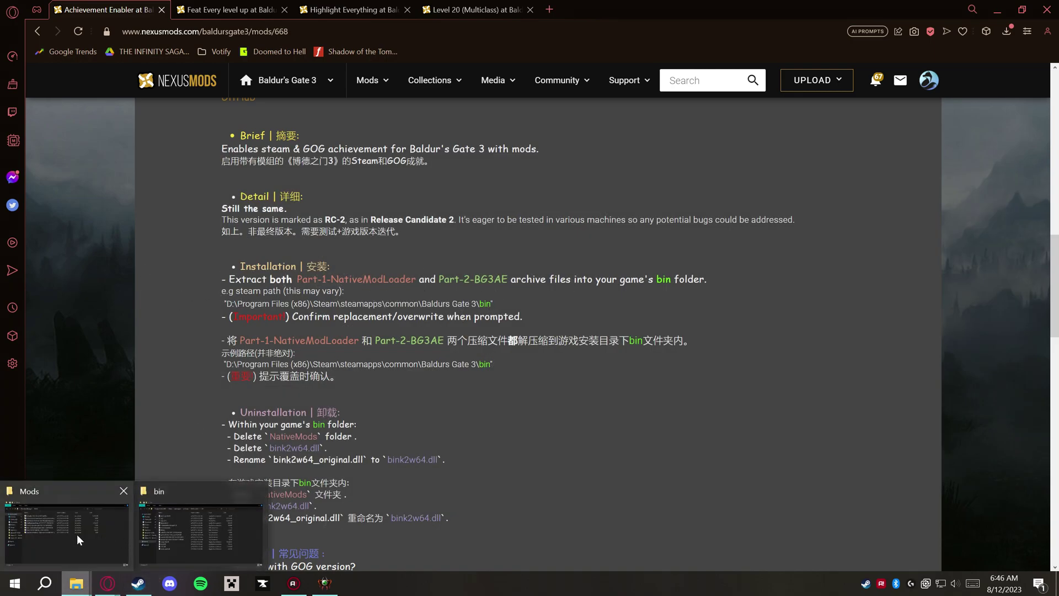
{"action": "left_click", "coordinate": [77, 534]}
{"action": "left_click", "coordinate": [204, 534]}
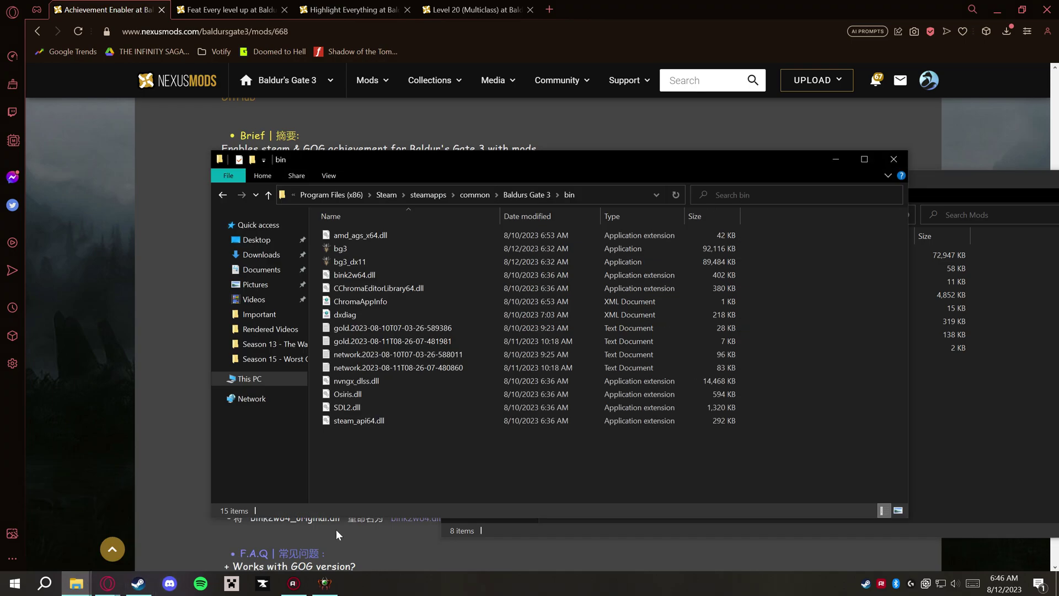
{"action": "left_click", "coordinate": [965, 486]}
- Extract bink2w64.dll and bink2w64_original.dll from the Part-1-NativeModLoader archive into the game's bin folder, replacing the existing file
{"action": "double_click", "coordinate": [641, 321]}
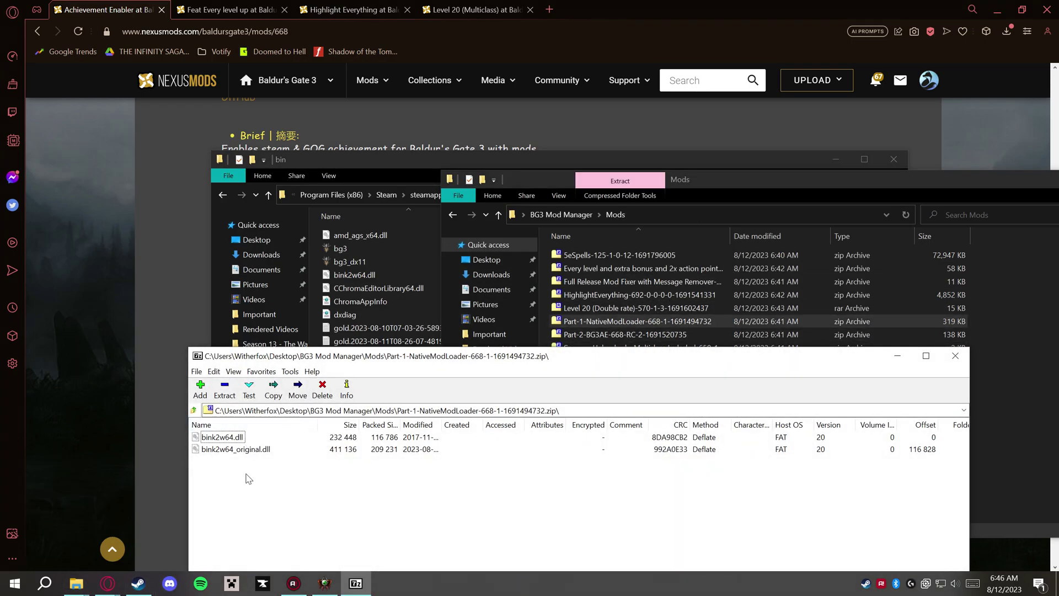
{"action": "left_click_drag", "start_coordinate": [248, 479], "coordinate": [210, 439]}
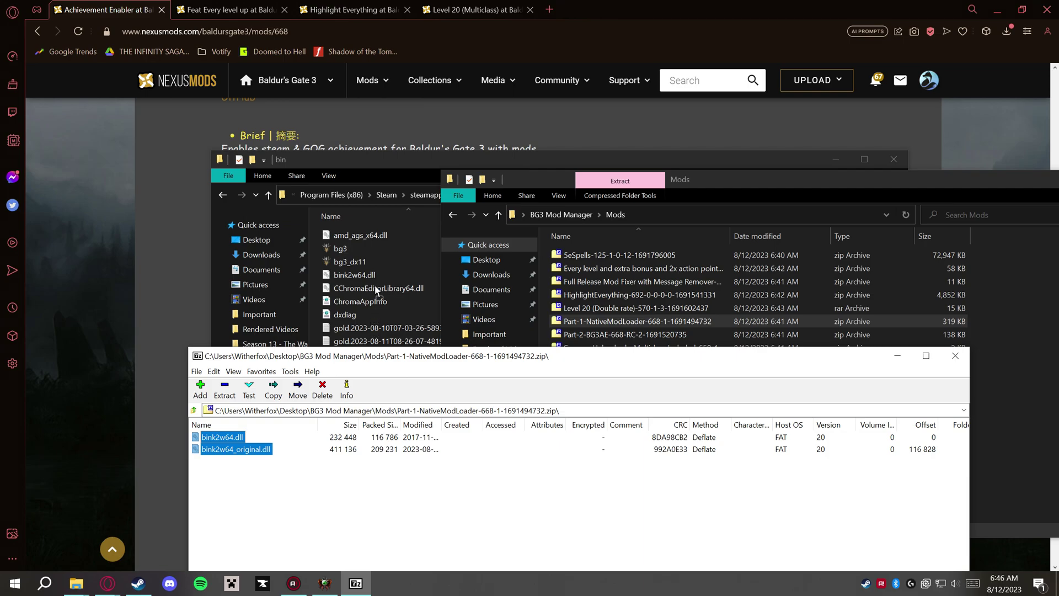
{"action": "left_click_drag", "start_coordinate": [377, 291], "coordinate": [380, 297]}
{"action": "left_click", "coordinate": [254, 248]}
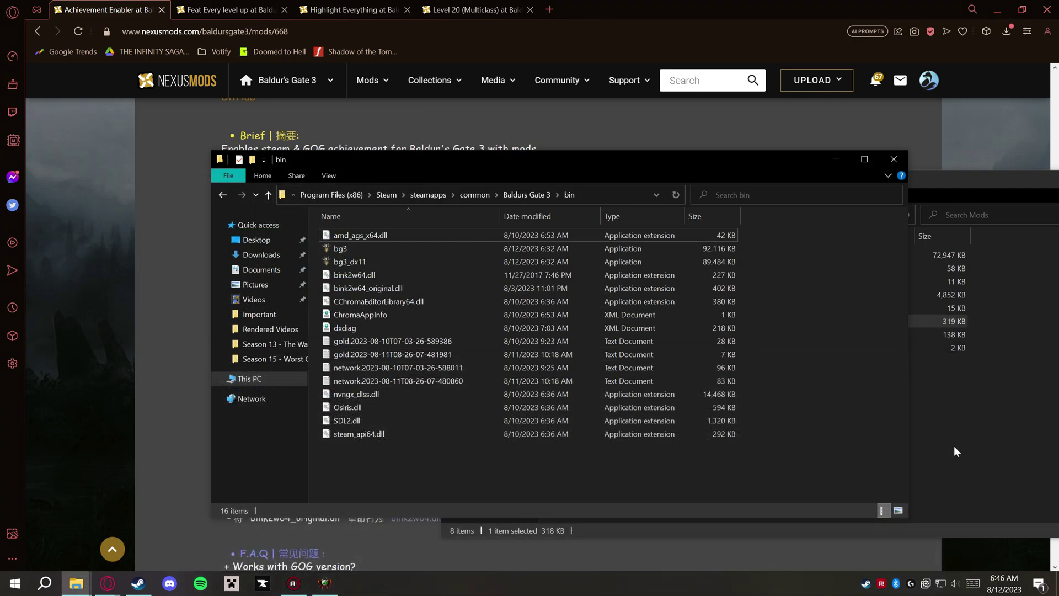
- Extract the NativeMods folder from the Part-2-BG3AE archive into the game's bin folder and close the archive
{"action": "left_click", "coordinate": [956, 451]}
{"action": "double_click", "coordinate": [601, 334]}
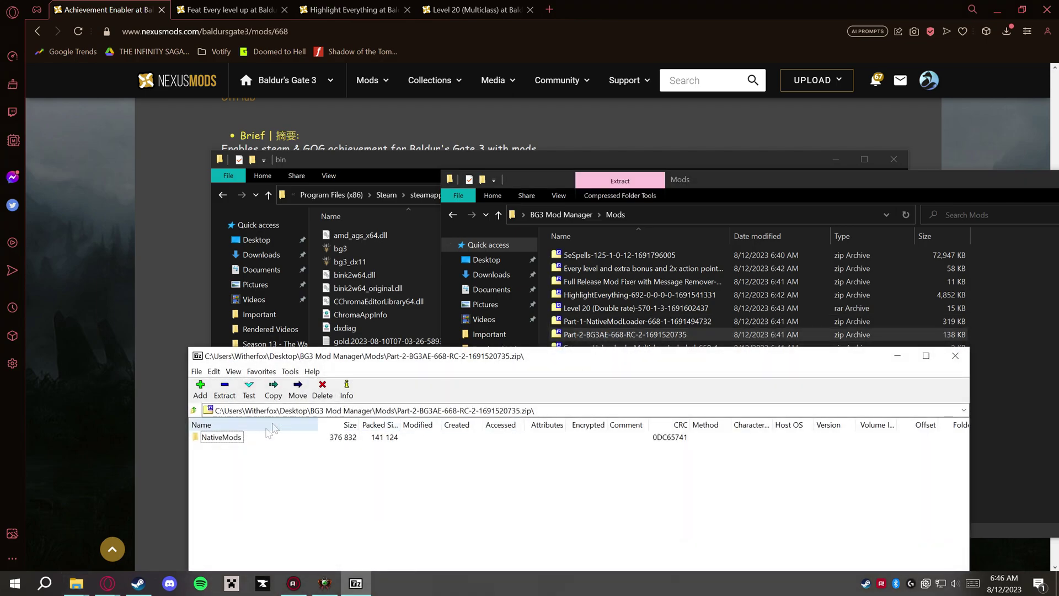
{"action": "left_click_drag", "start_coordinate": [222, 437], "coordinate": [386, 331]}
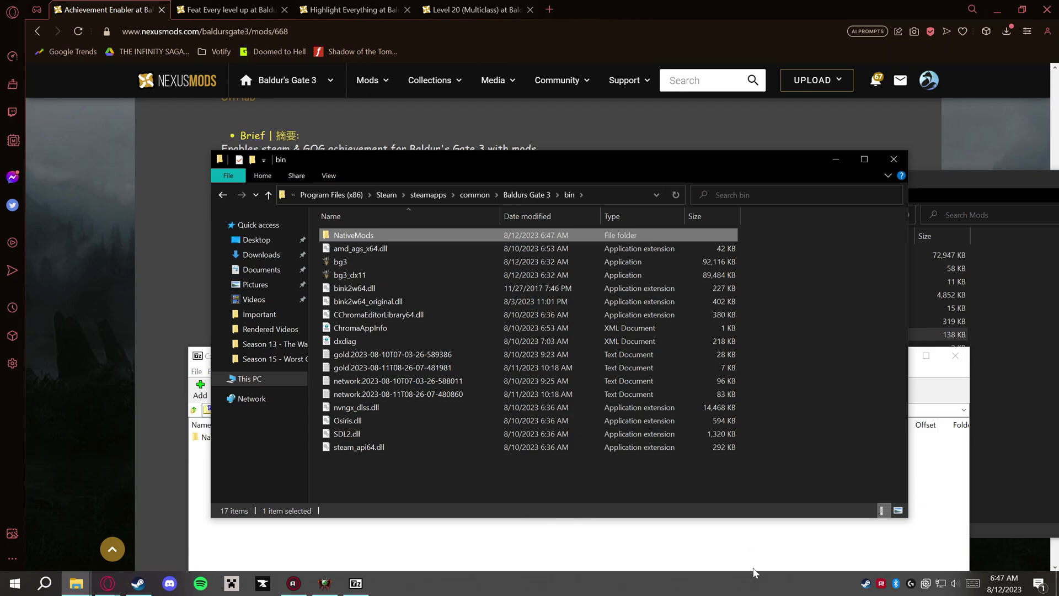
{"action": "left_click", "coordinate": [749, 541]}
{"action": "left_click", "coordinate": [955, 356]}
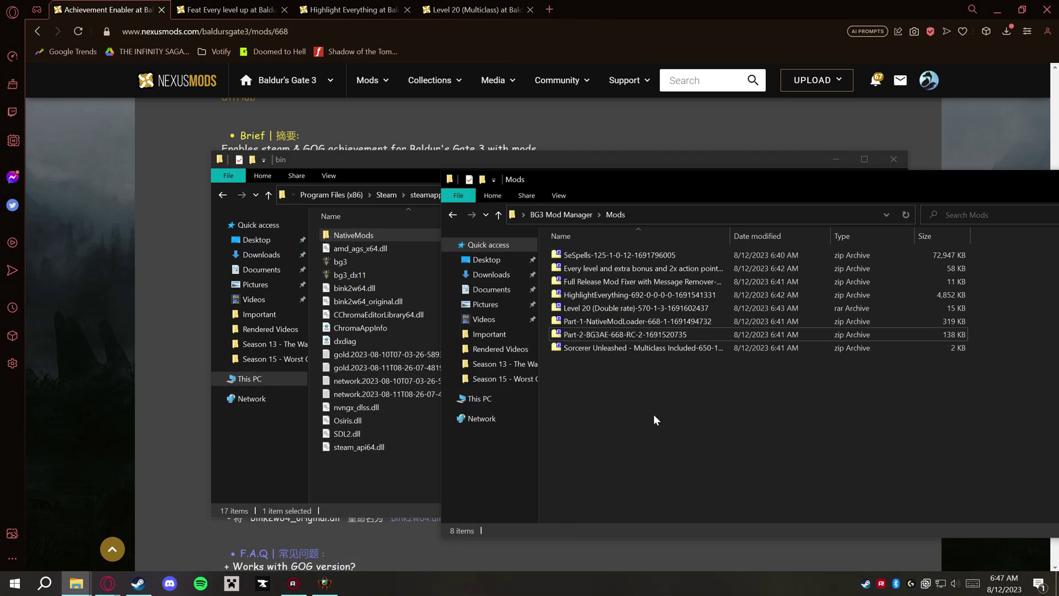
- Delete the Part-1-NativeModLoader and Part-2-BG3AE archives from the Mods folder
{"action": "left_click", "coordinate": [546, 337]}
{"action": "left_click", "coordinate": [572, 324], "text": "shift"}
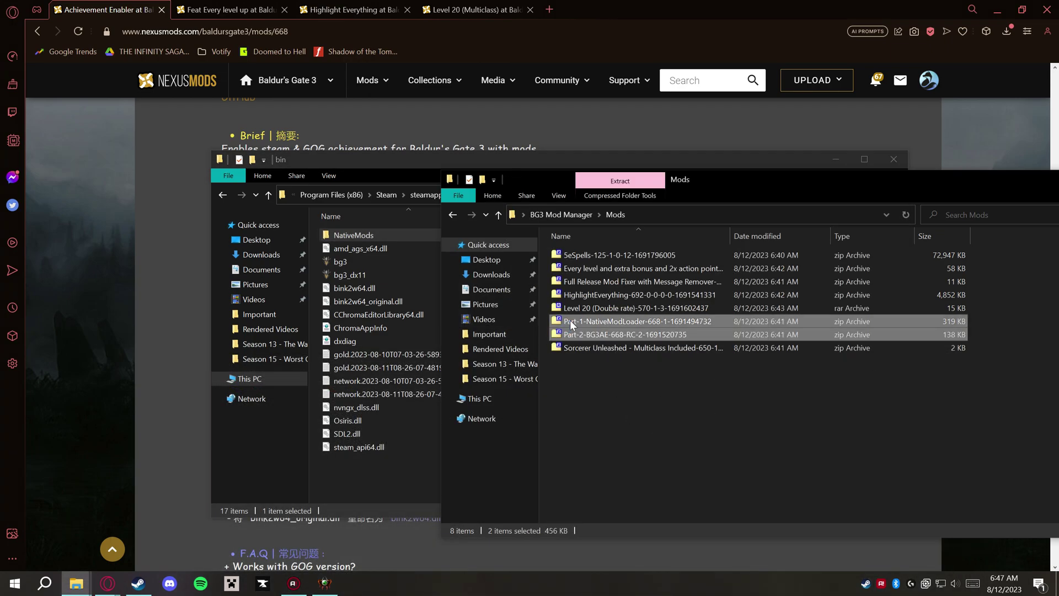
{"action": "key", "text": "Delete"}
- Extract the Data folder from the Level 20 (Double rate) archive into the Baldurs Gate 3 folder, arranging the windows side by side
{"action": "double_click", "coordinate": [585, 308]}
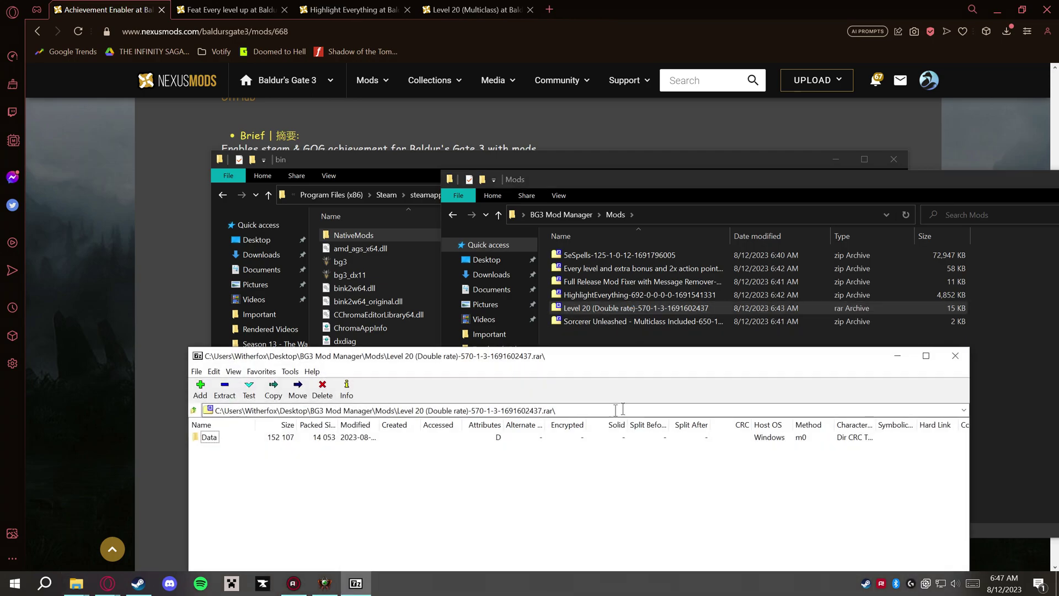
{"action": "left_click", "coordinate": [314, 250]}
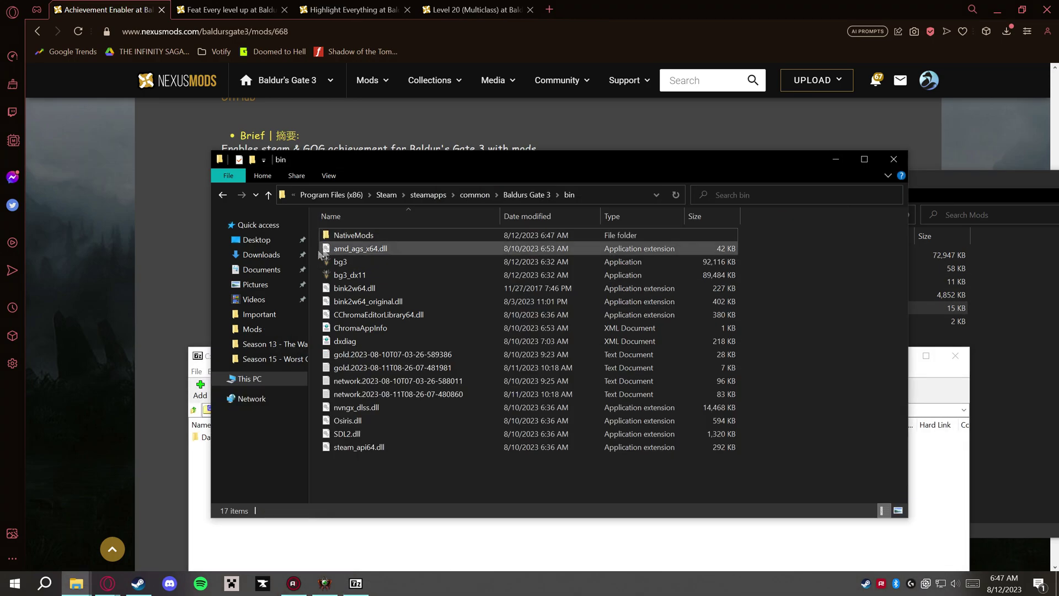
{"action": "key", "text": "BackSpace"}
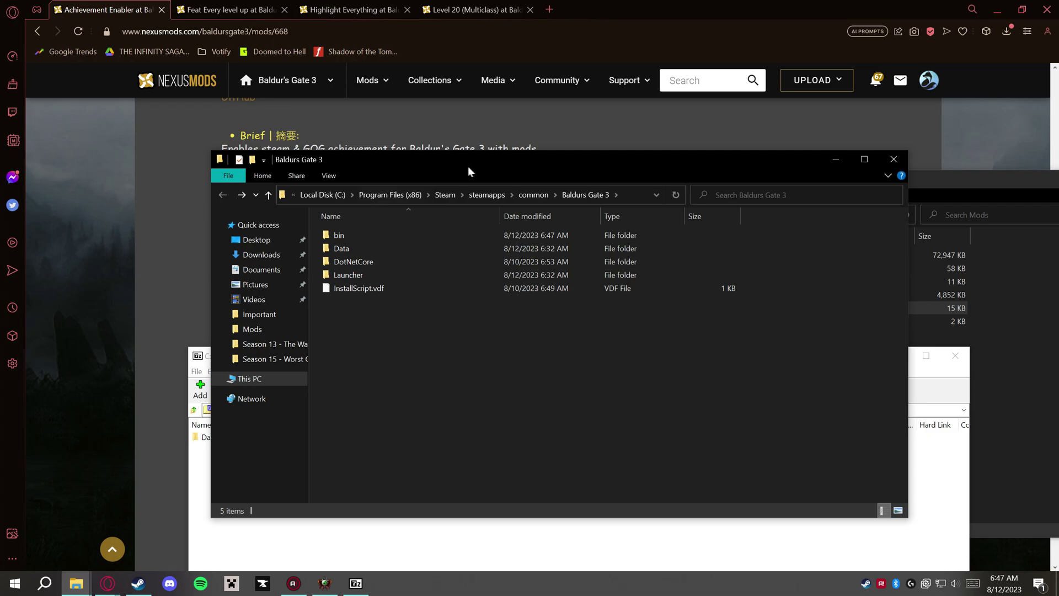
{"action": "left_click_drag", "start_coordinate": [472, 165], "coordinate": [612, 159]}
{"action": "left_click_drag", "start_coordinate": [335, 359], "coordinate": [578, 260]}
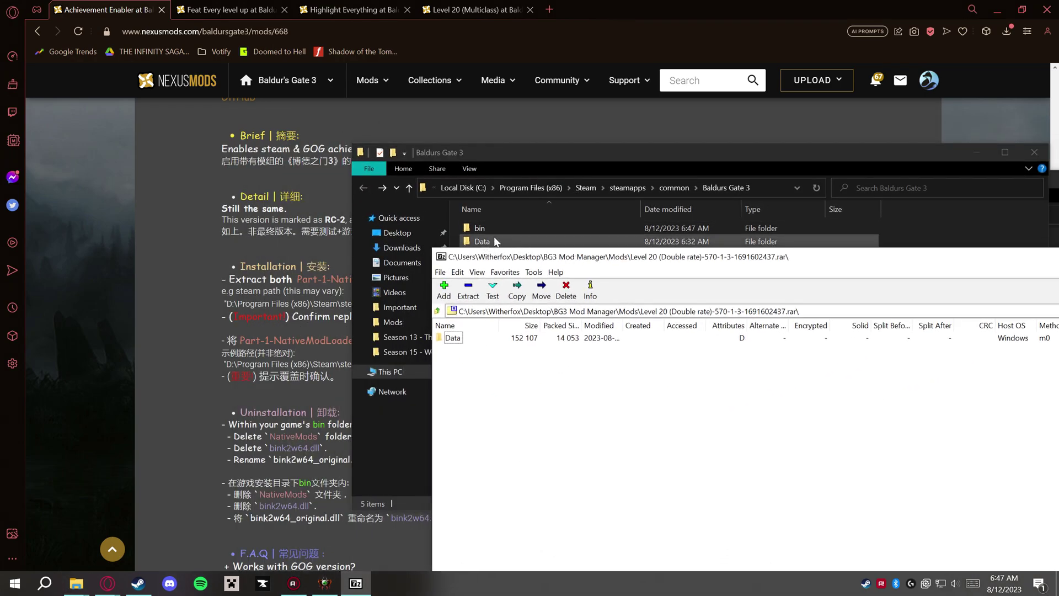
{"action": "left_click_drag", "start_coordinate": [507, 257], "coordinate": [598, 339]}
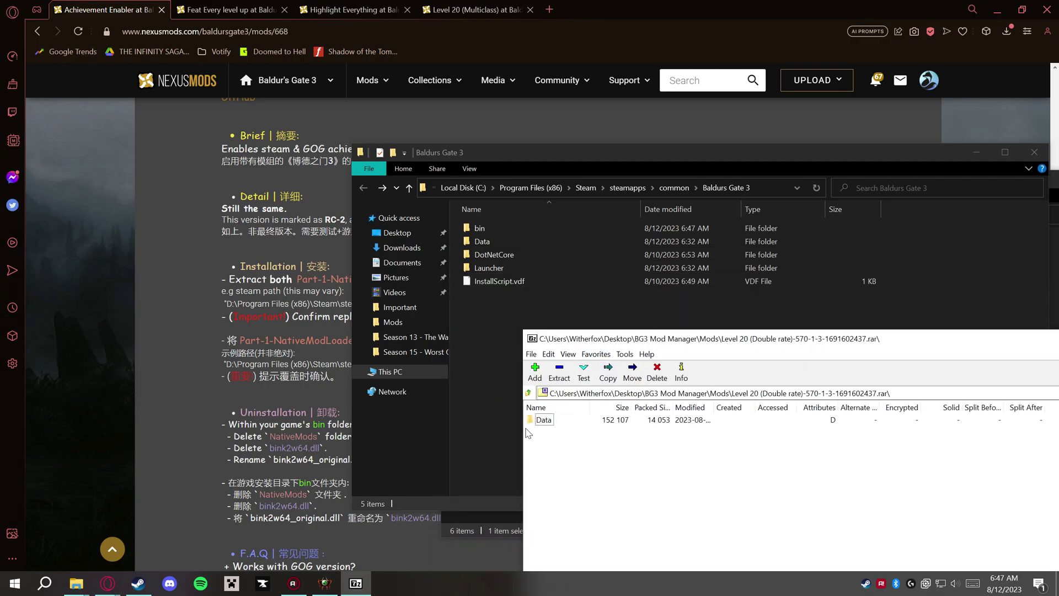
{"action": "left_click_drag", "start_coordinate": [541, 420], "coordinate": [501, 378]}
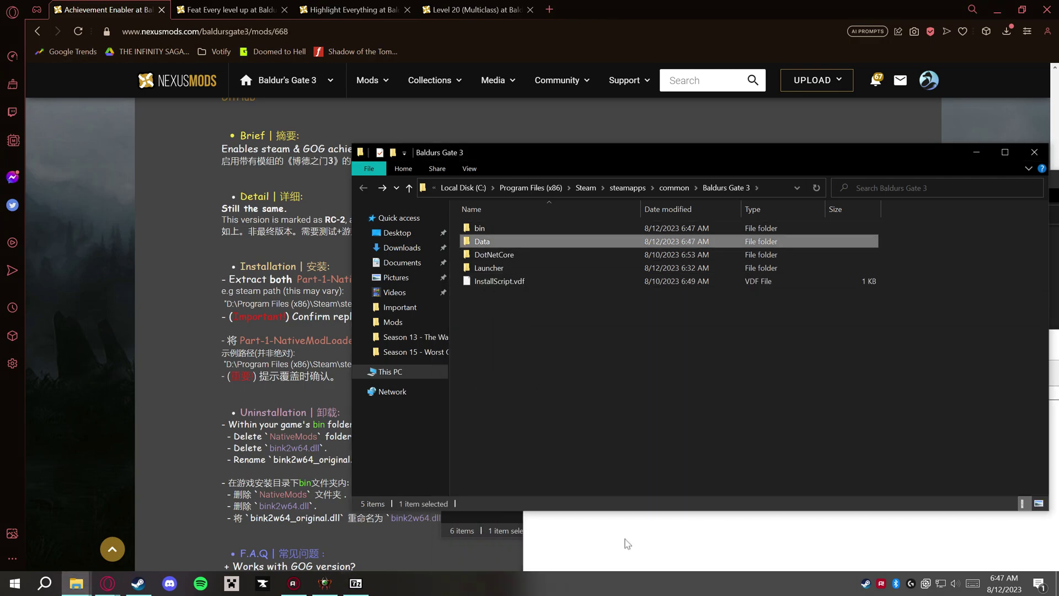
- Compare Data\Public\Shared in the game folder with the Level 20 archive, closing the archive and returning to the Baldurs Gate 3 folder
{"action": "double_click", "coordinate": [486, 238]}
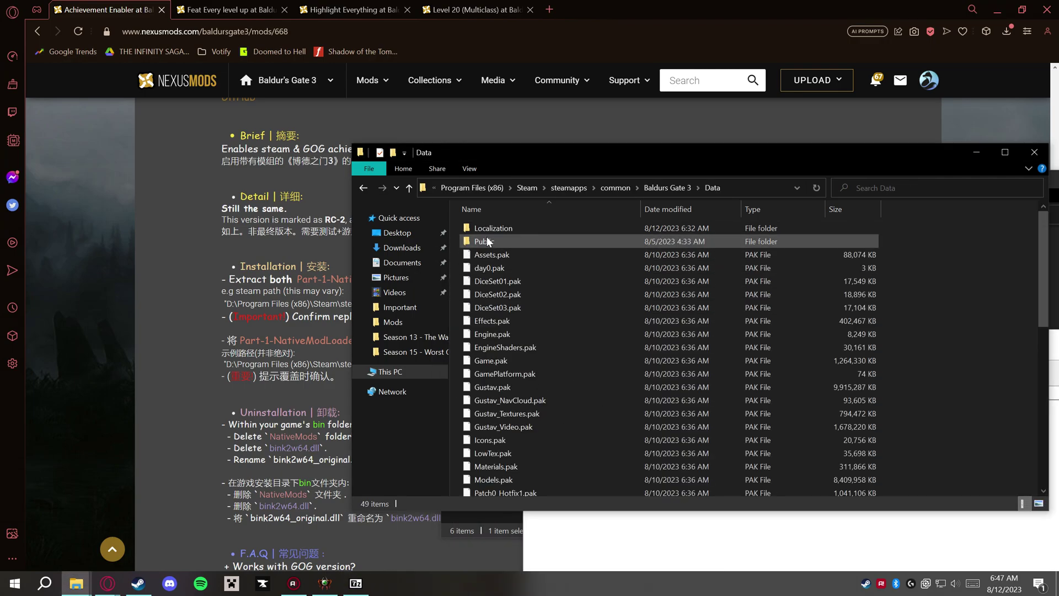
{"action": "double_click", "coordinate": [500, 246]}
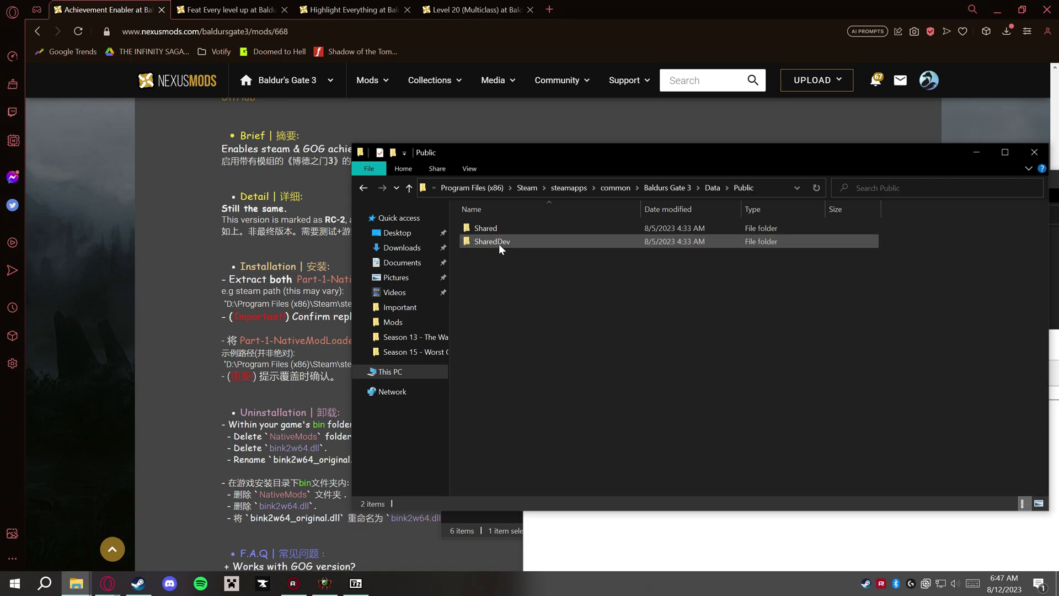
{"action": "left_click", "coordinate": [551, 543]}
{"action": "double_click", "coordinate": [543, 420]}
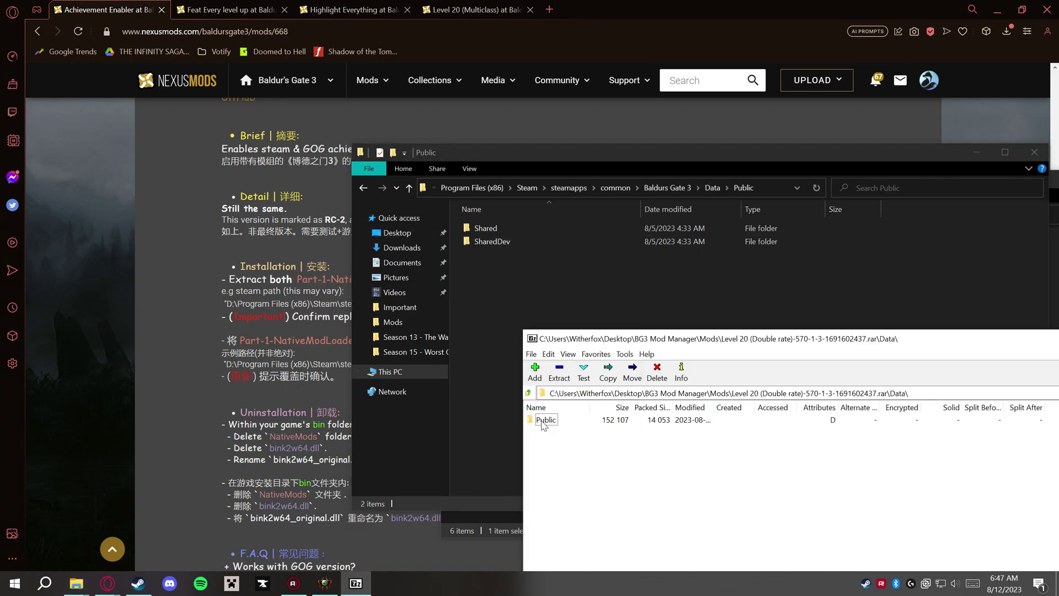
{"action": "double_click", "coordinate": [543, 420]}
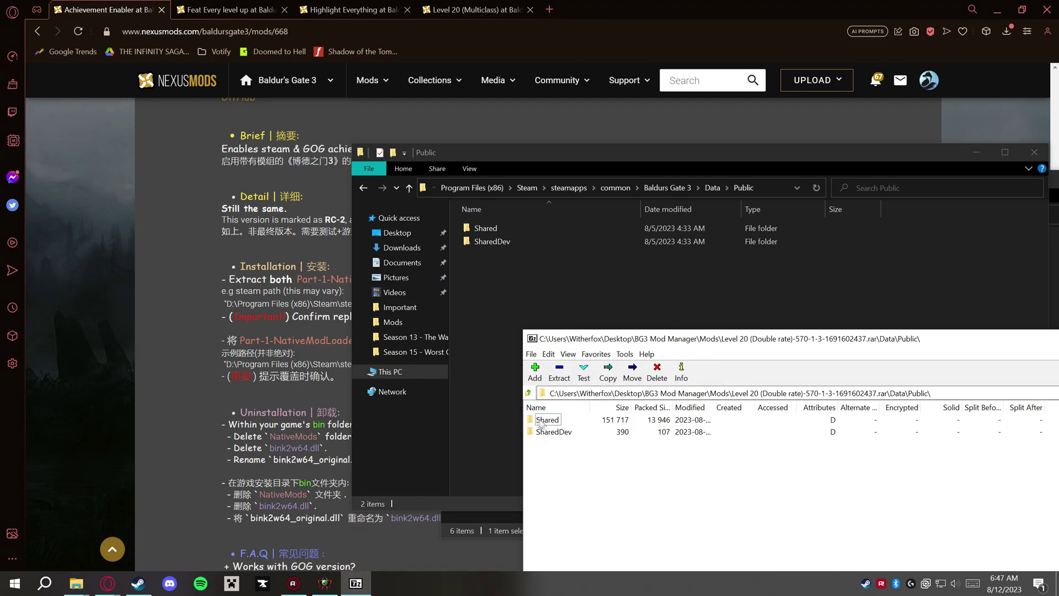
{"action": "double_click", "coordinate": [543, 420]}
{"action": "double_click", "coordinate": [481, 228]}
{"action": "left_click", "coordinate": [712, 523]}
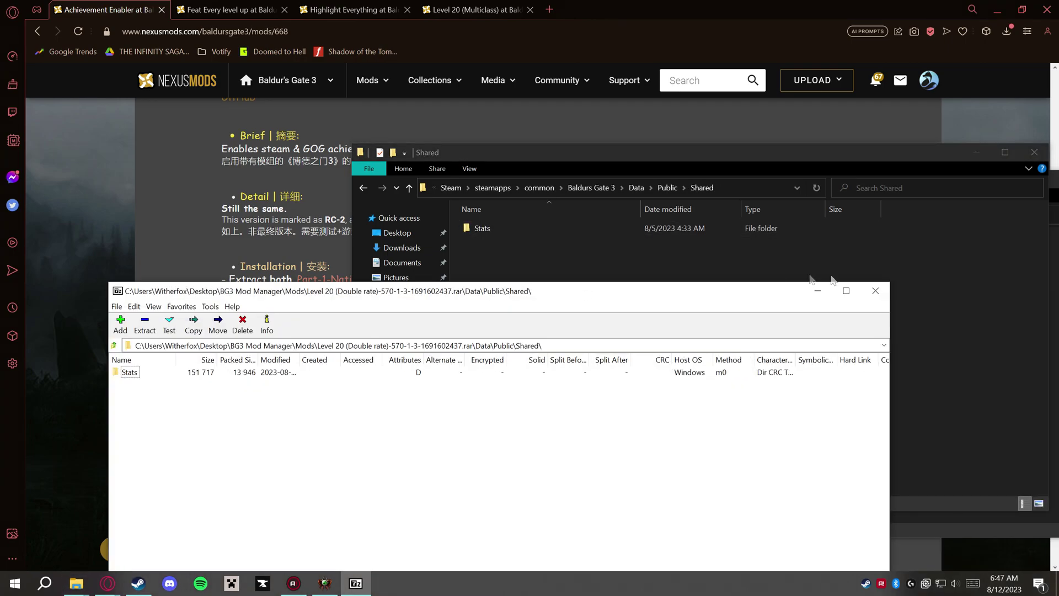
{"action": "key", "text": "alt+F4"}
{"action": "key", "text": "alt+Up"}
{"action": "key", "text": "alt+Up"}
{"action": "key", "text": "alt+Up"}
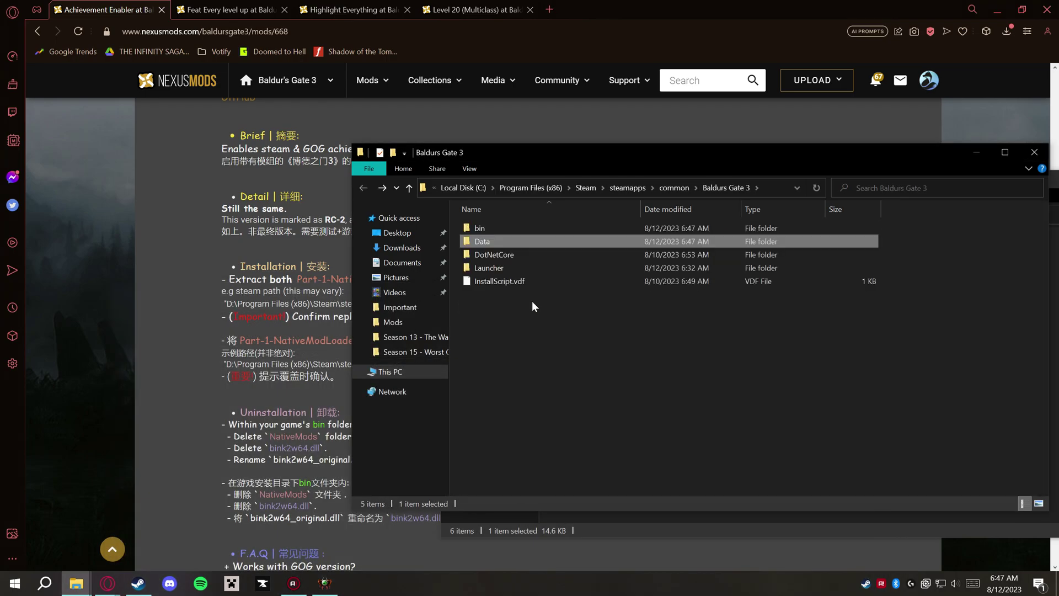
- Move the Baldurs Gate 3 folder window beside the Mods folder and examine the install paths on the Feat Every level up page
{"action": "left_click_drag", "start_coordinate": [619, 150], "coordinate": [362, 273]}
{"action": "left_click", "coordinate": [955, 446]}
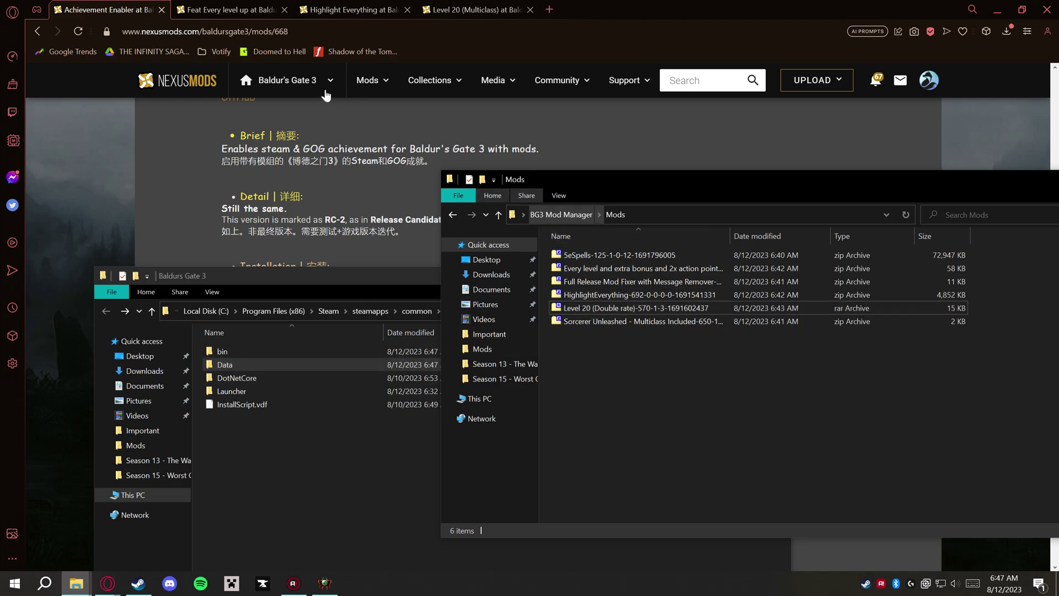
{"action": "left_click", "coordinate": [242, 12]}
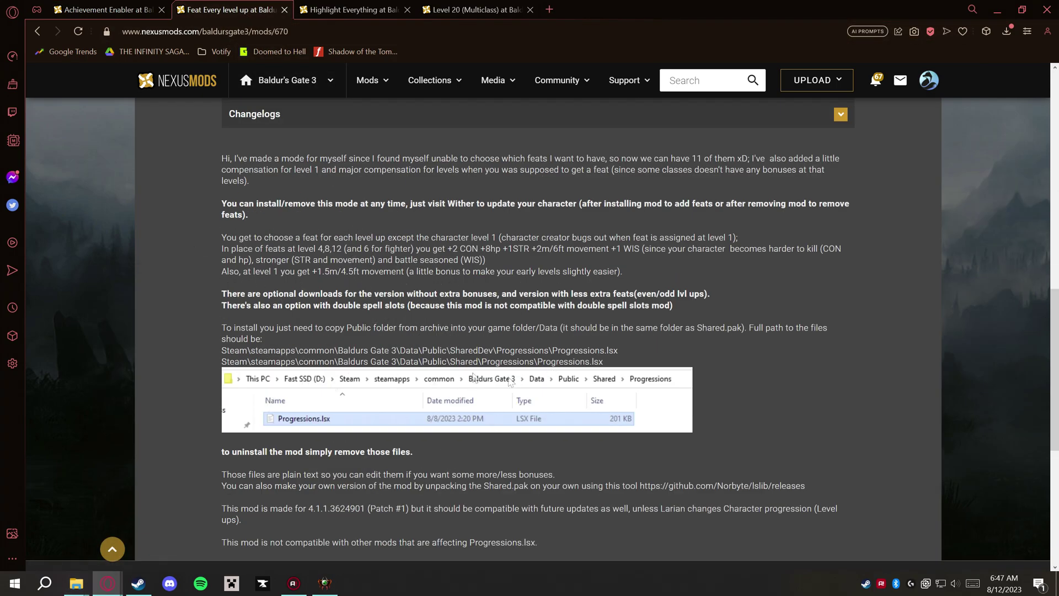
{"action": "triple_click", "coordinate": [386, 353]}
{"action": "right_click", "coordinate": [356, 344]}
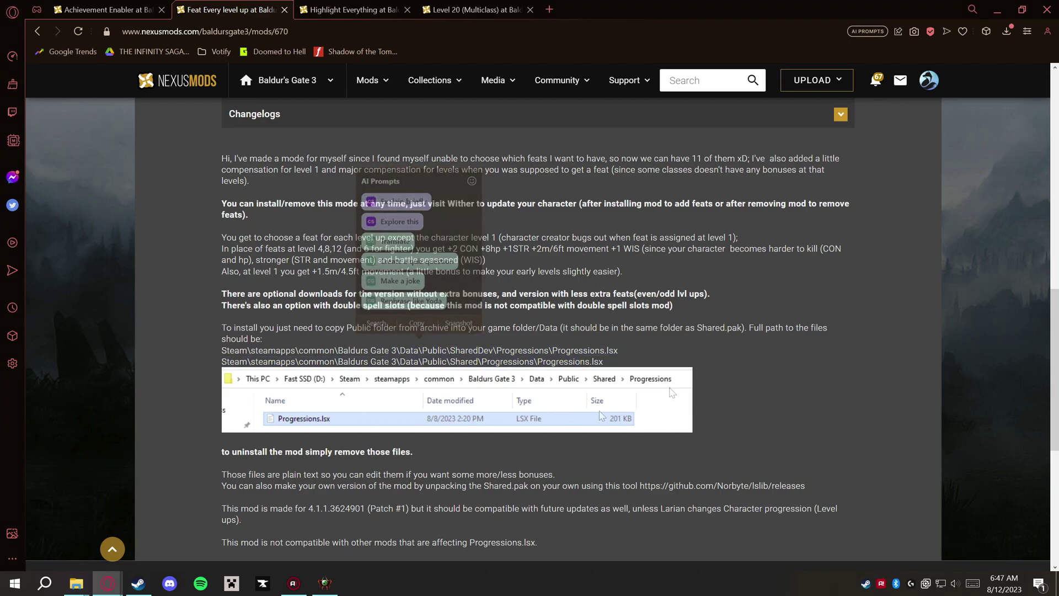
{"action": "left_click", "coordinate": [381, 176]}
- Bring both folder windows back up, recheck the Level 20 archive's Data\Public contents, and delete that archive from the Mods folder
{"action": "left_click", "coordinate": [76, 583]}
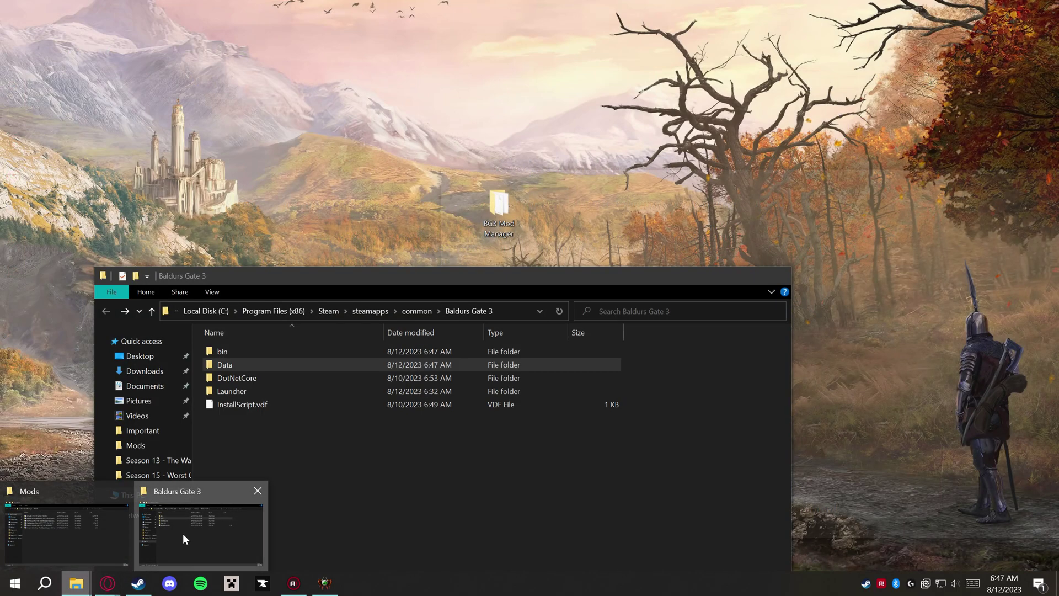
{"action": "left_click", "coordinate": [183, 534]}
{"action": "left_click", "coordinate": [76, 528]}
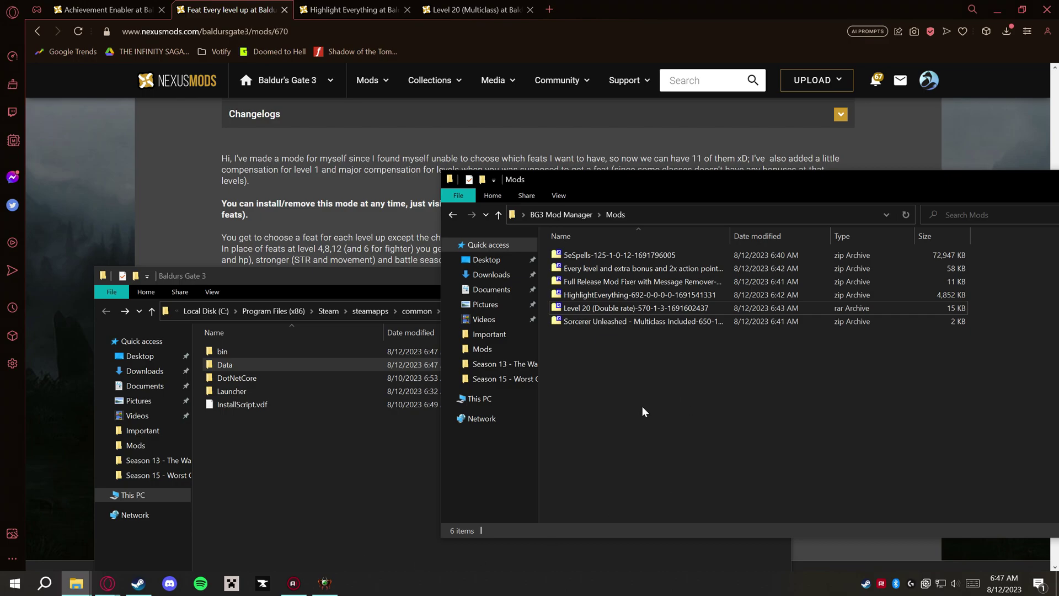
{"action": "double_click", "coordinate": [607, 309]}
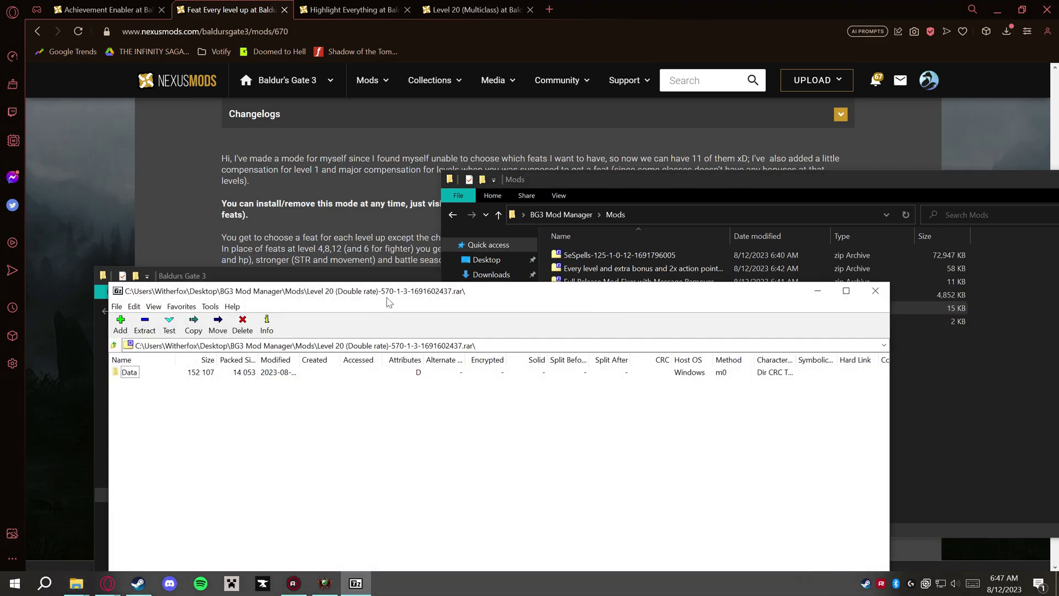
{"action": "left_click_drag", "start_coordinate": [389, 301], "coordinate": [669, 377]}
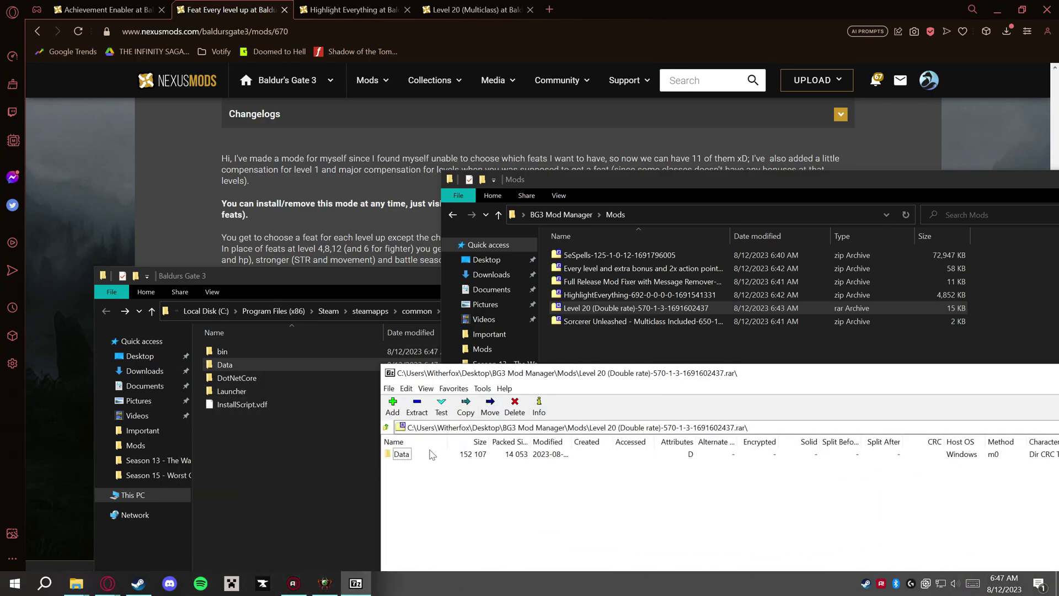
{"action": "left_click_drag", "start_coordinate": [787, 378], "coordinate": [698, 382]}
{"action": "left_click", "coordinate": [1053, 378]}
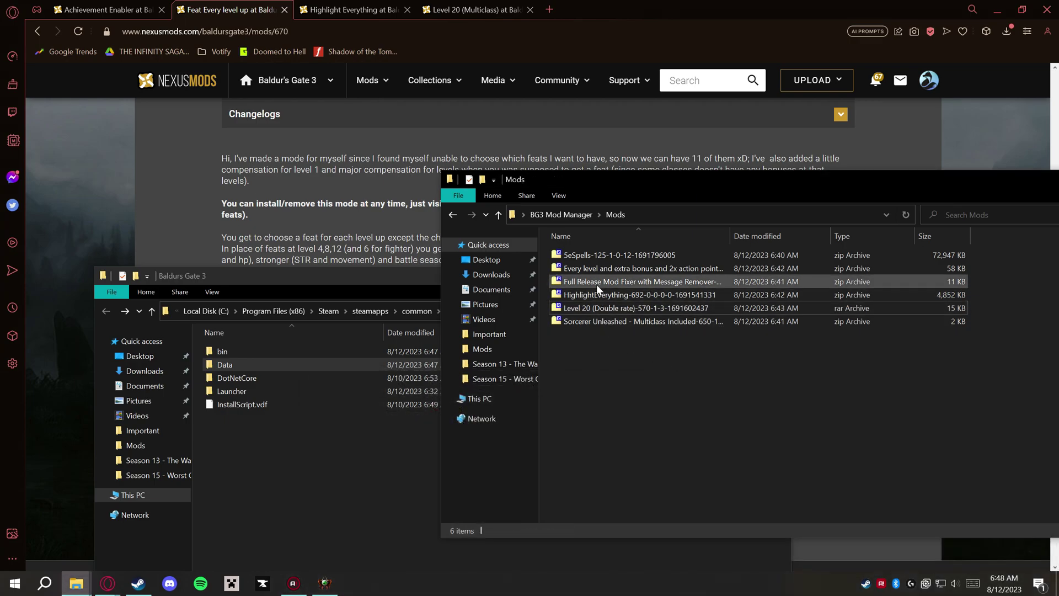
{"action": "double_click", "coordinate": [596, 307]}
{"action": "double_click", "coordinate": [314, 457]}
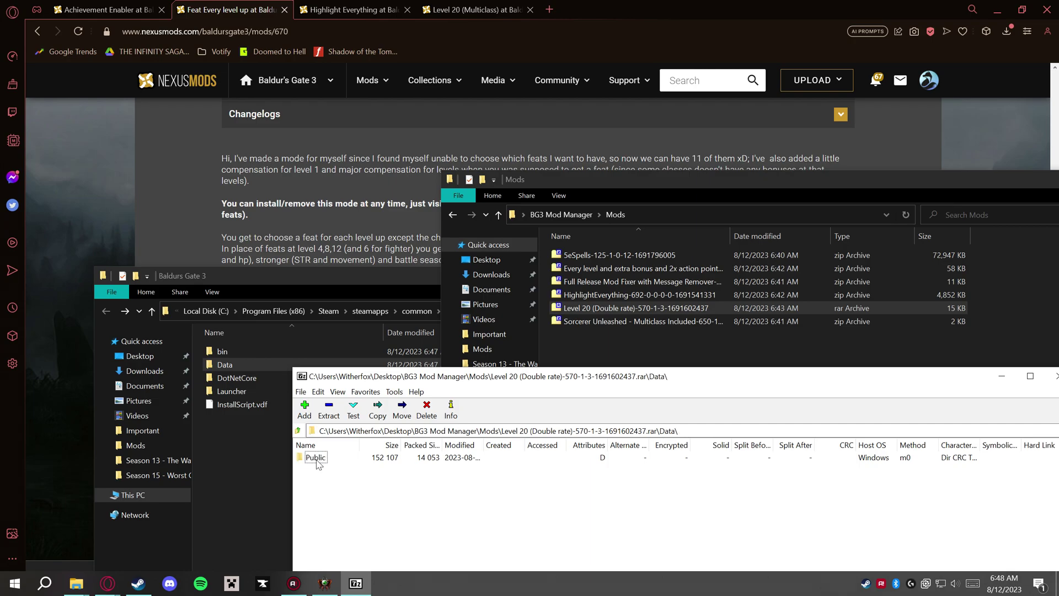
{"action": "double_click", "coordinate": [314, 457]}
{"action": "left_click", "coordinate": [1055, 376]}
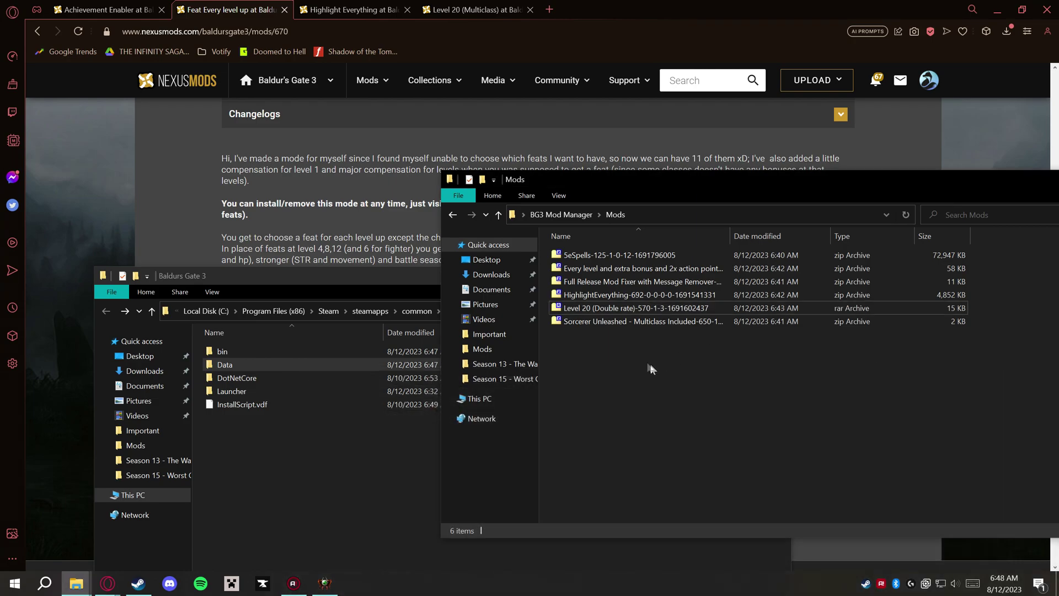
{"action": "key", "text": "Delete"}
- Extract the Public folder from v4.doubleAction in the Every level and extra bonus archive into the game's Data folder
{"action": "left_click", "coordinate": [590, 297]}
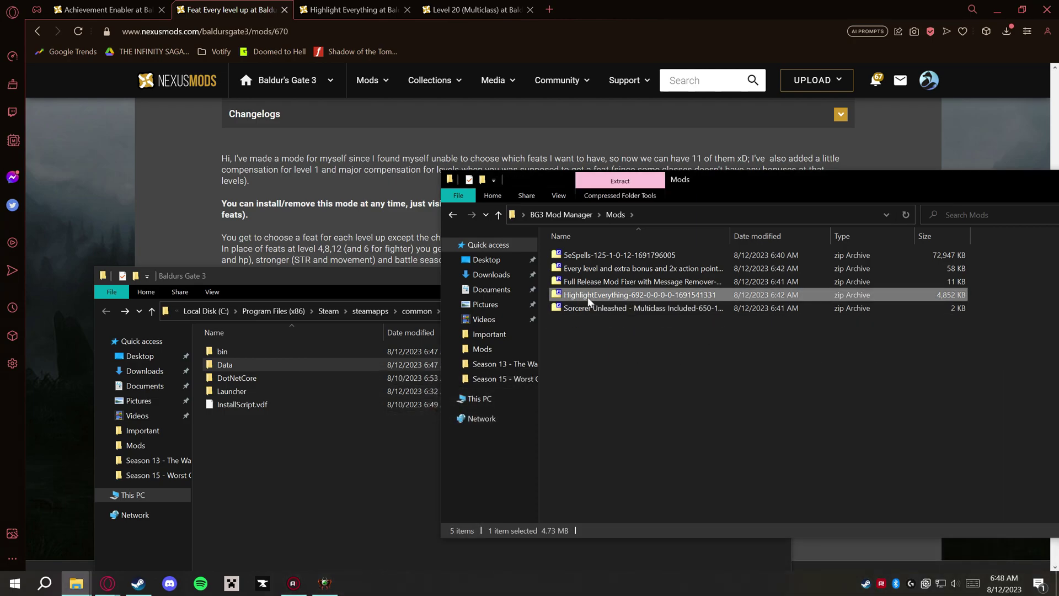
{"action": "double_click", "coordinate": [591, 271]}
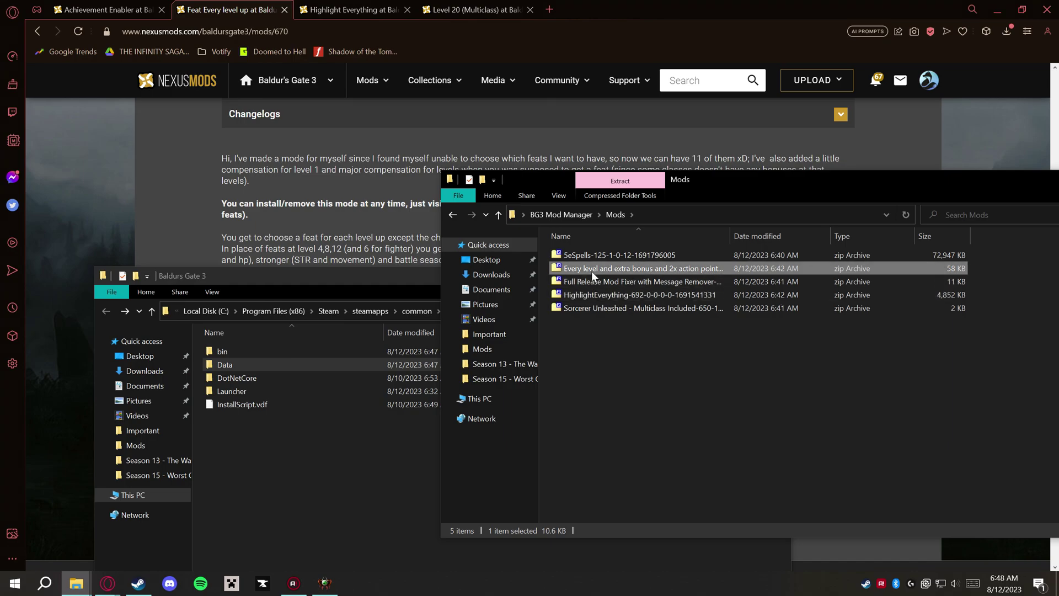
{"action": "double_click", "coordinate": [333, 457]}
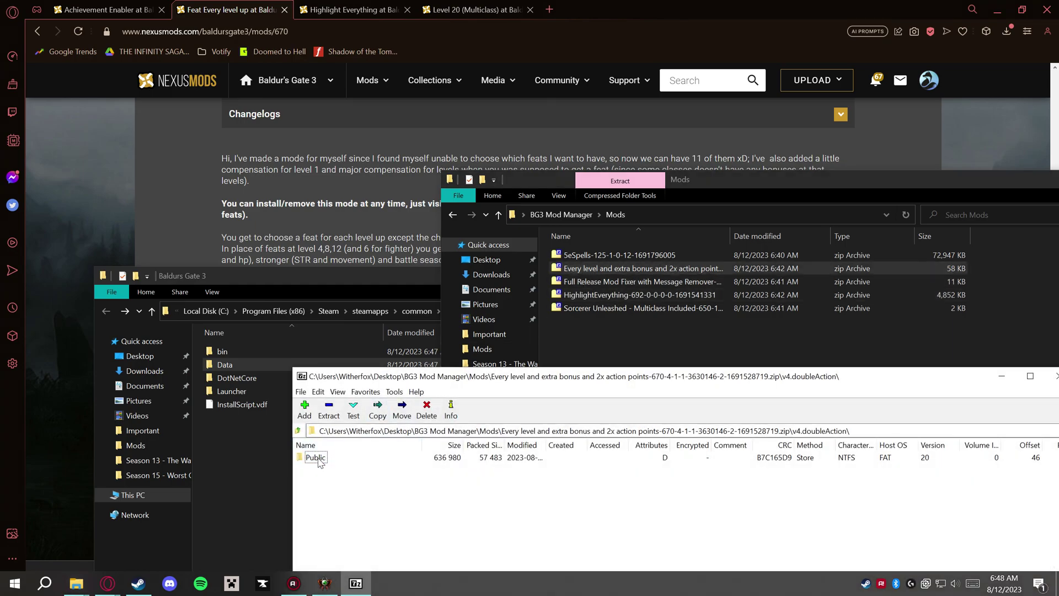
{"action": "left_click_drag", "start_coordinate": [316, 457], "coordinate": [314, 386]}
{"action": "double_click", "coordinate": [229, 365]}
{"action": "left_click", "coordinate": [842, 519]}
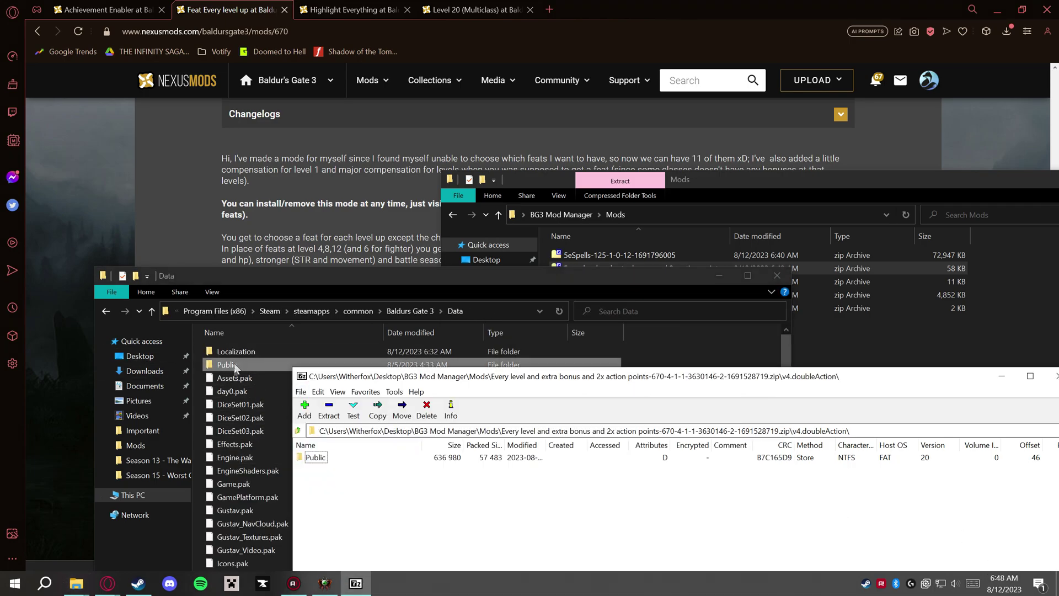
{"action": "left_click_drag", "start_coordinate": [316, 456], "coordinate": [203, 389]}
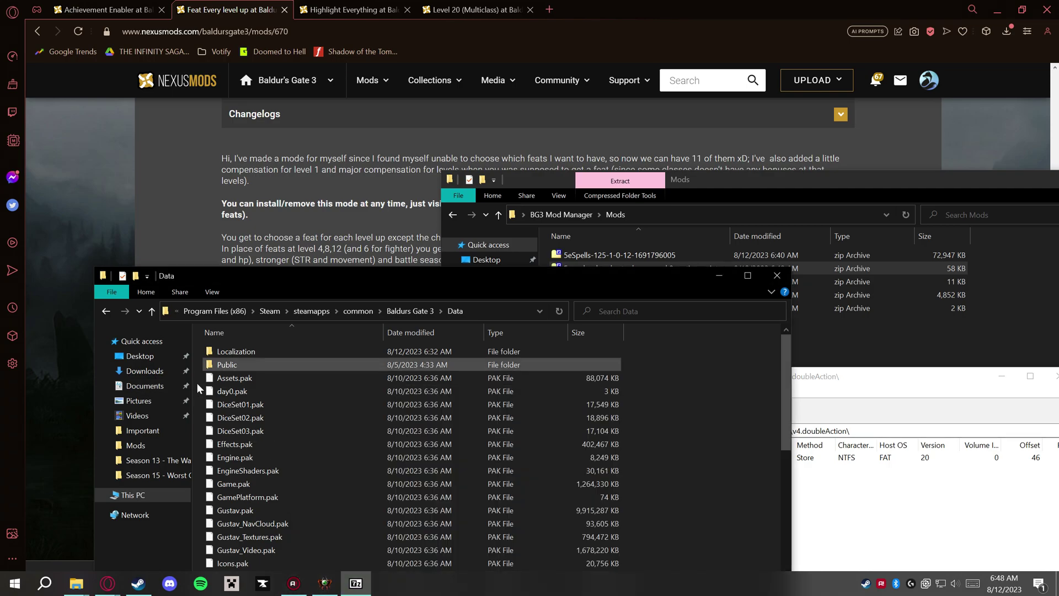
- Inspect the game's Data\Public\Shared folder for the extracted files and close the Every level and extra bonus archive
{"action": "double_click", "coordinate": [307, 365]}
{"action": "double_click", "coordinate": [311, 352]}
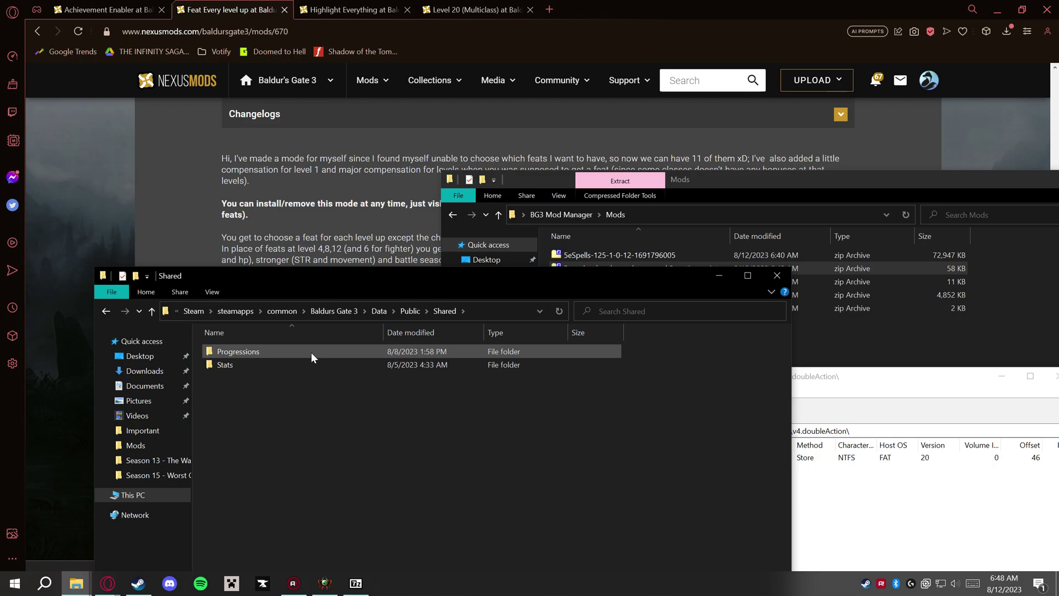
{"action": "left_click", "coordinate": [929, 563]}
{"action": "left_click", "coordinate": [1053, 376]}
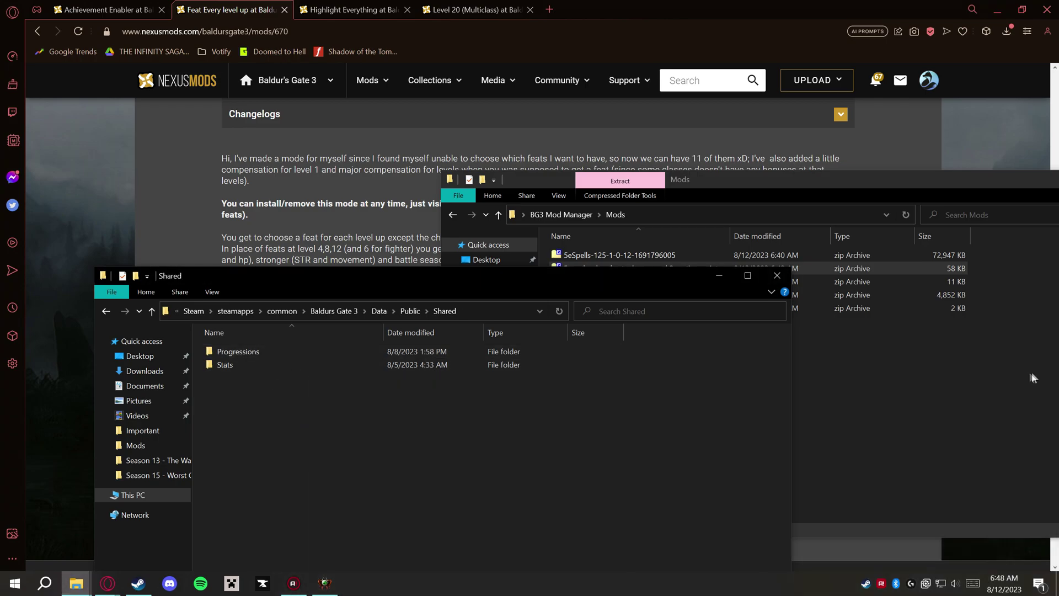
- Delete the Every level and extra bonus and 2x action points archive from the Mods folder
{"action": "left_click", "coordinate": [922, 367]}
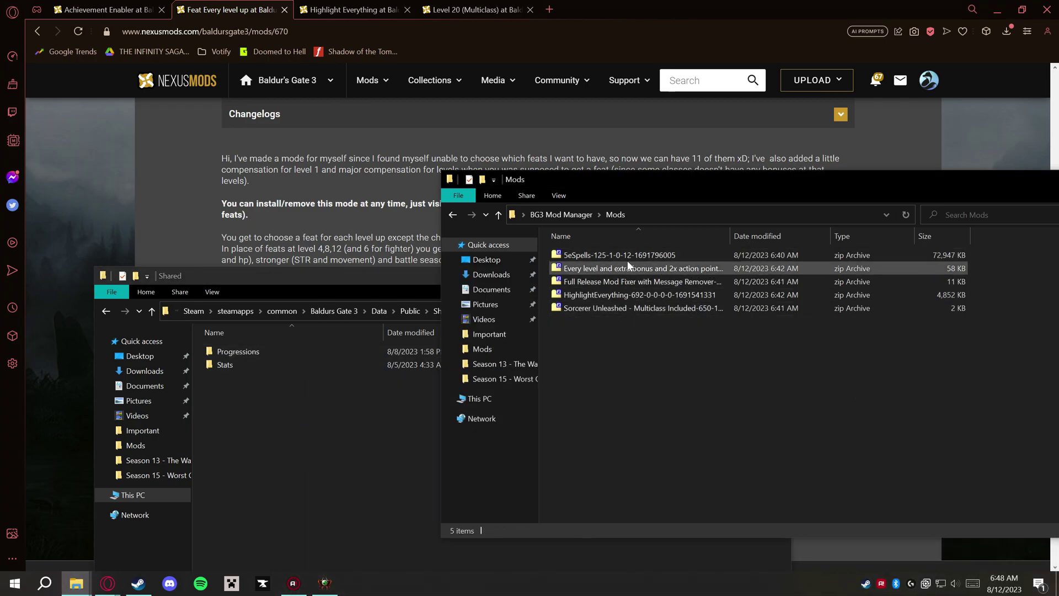
{"action": "left_click", "coordinate": [585, 269]}
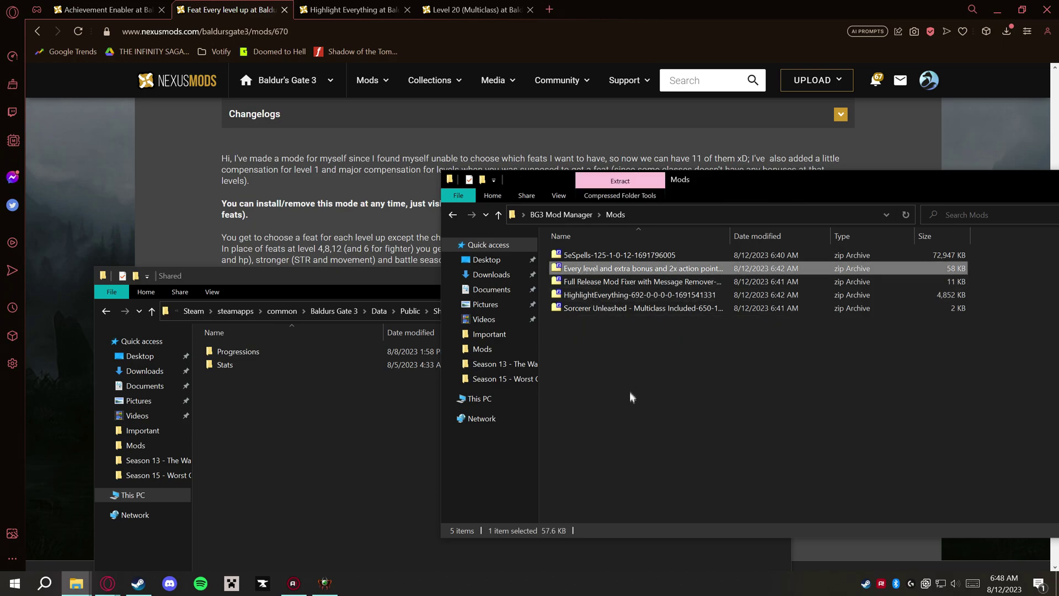
{"action": "key", "text": "Delete"}
- Close the game's Shared folder, the browser and the Mods folder, and switch to BG3 Mod Manager
{"action": "left_click", "coordinate": [361, 479]}
{"action": "left_click", "coordinate": [780, 276]}
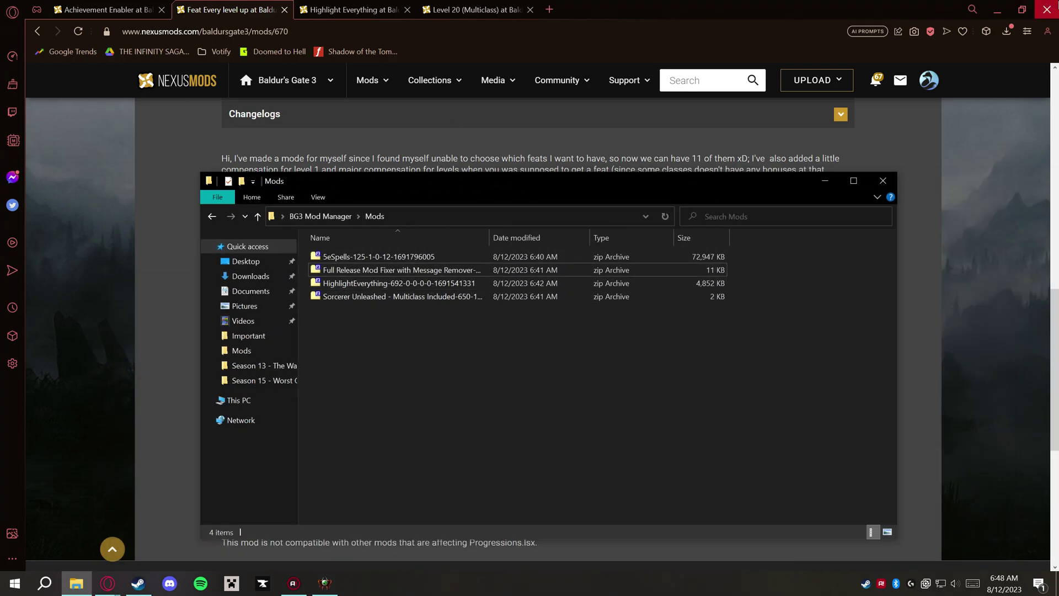
{"action": "left_click", "coordinate": [1046, 9]}
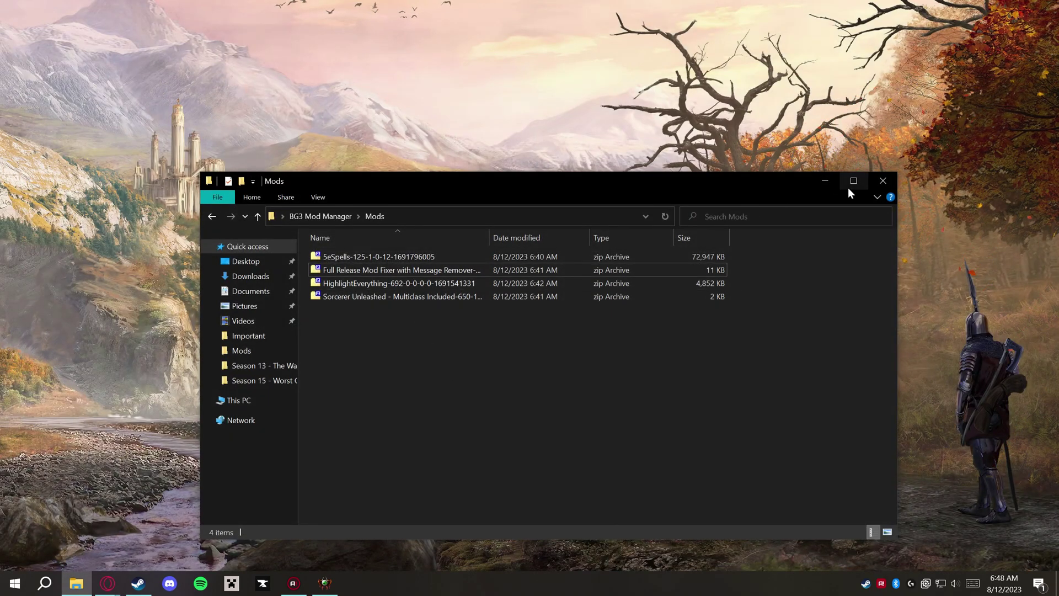
{"action": "left_click", "coordinate": [880, 183]}
{"action": "left_click", "coordinate": [325, 583]}
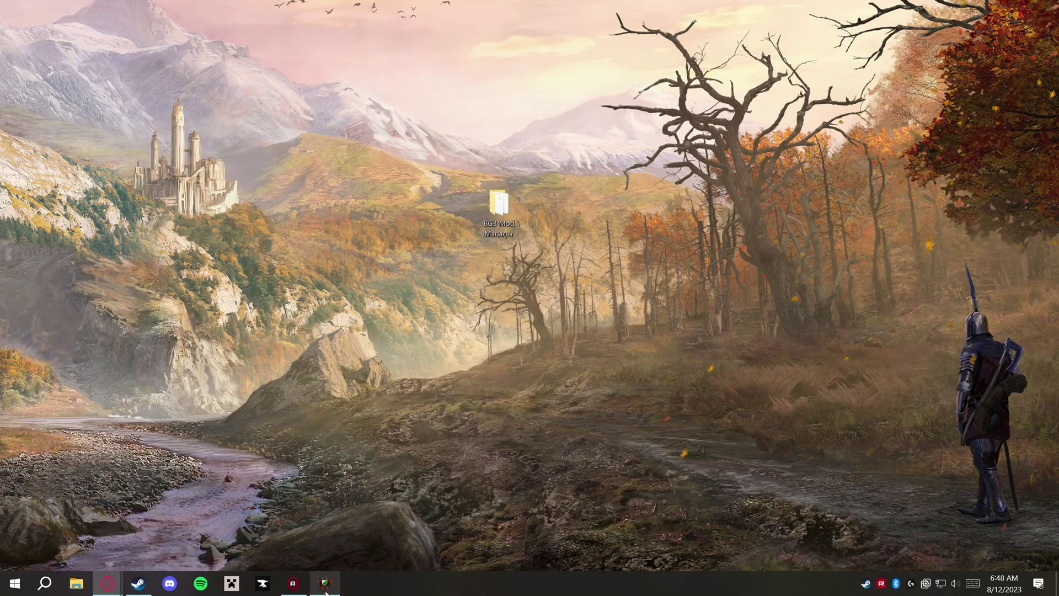